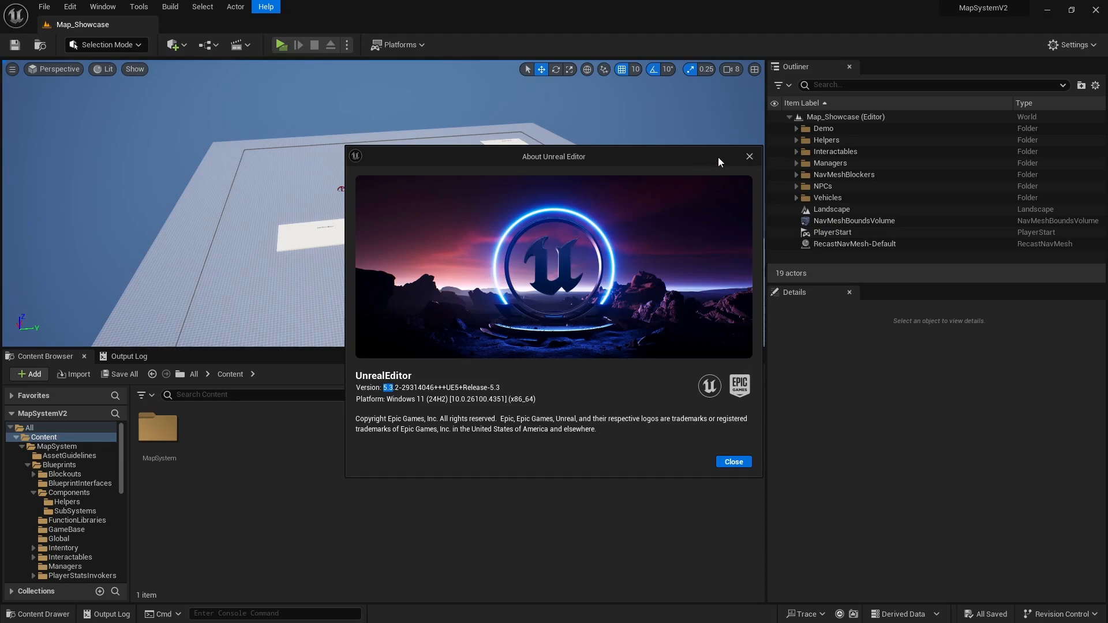
Close the engine version information and open the AG_MapSystem asset guideline from MapSystem's AssetGuidelines folder.
{"action": "left_click", "coordinate": [748, 158]}
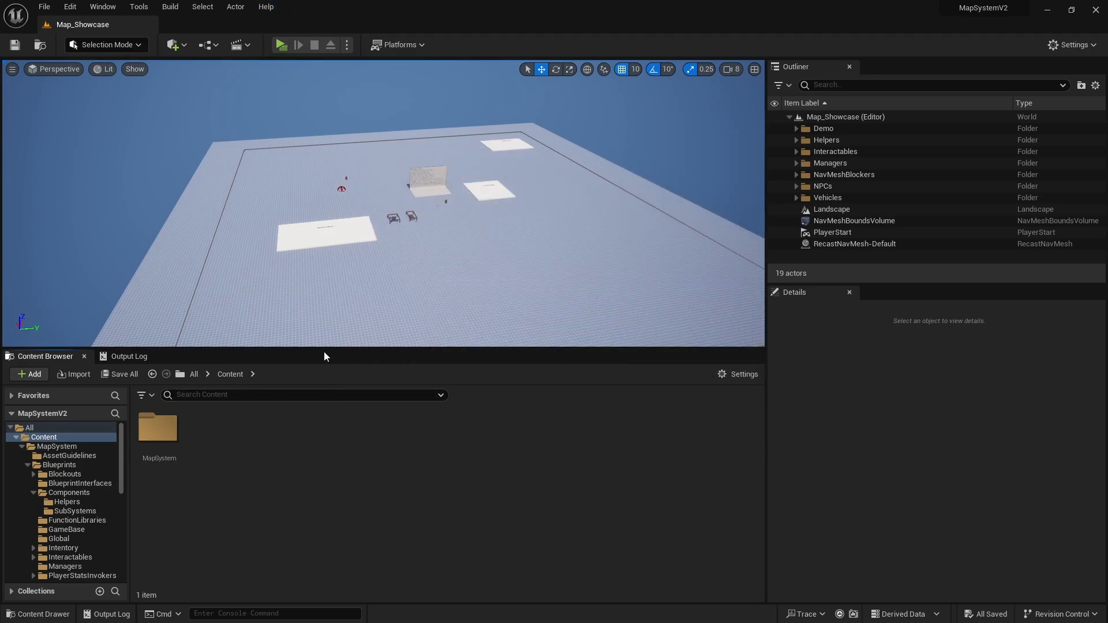
{"action": "left_click", "coordinate": [54, 438]}
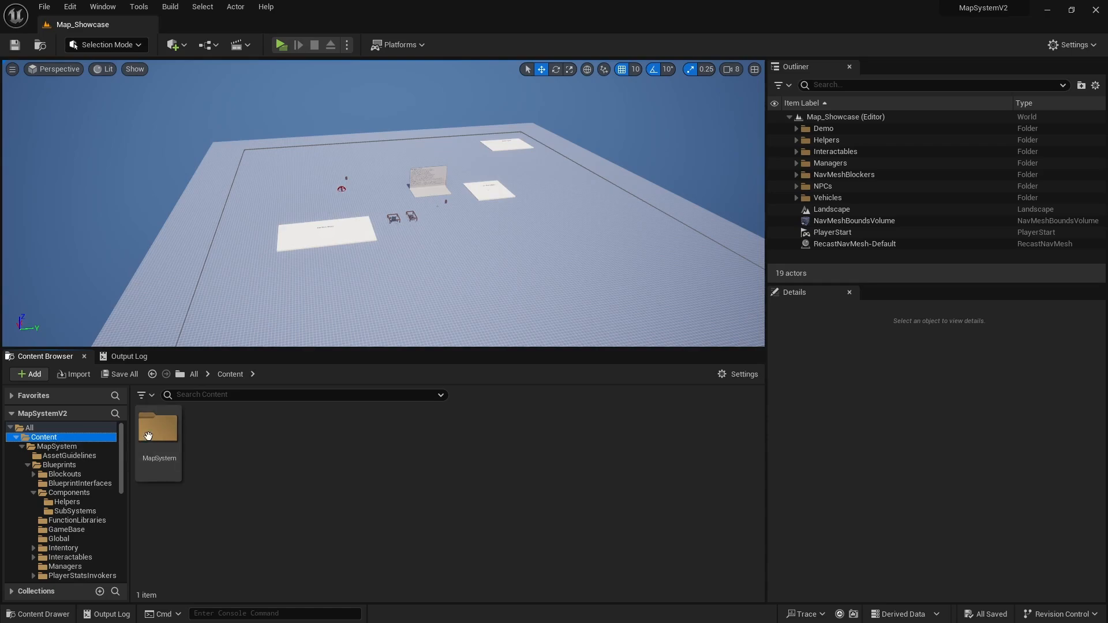
{"action": "double_click", "coordinate": [167, 433]}
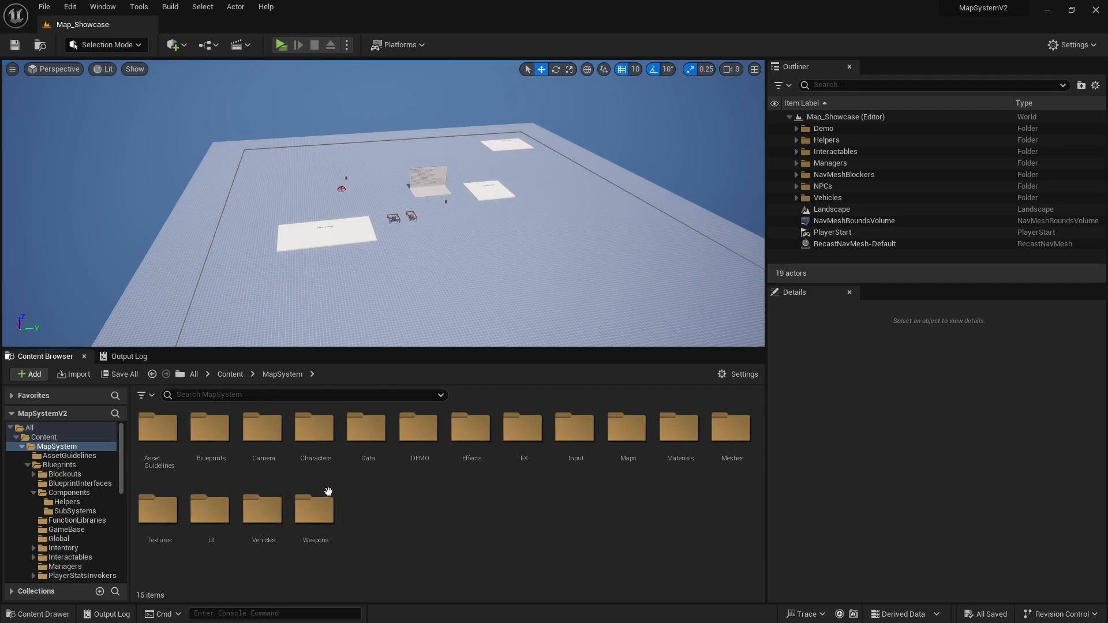
{"action": "double_click", "coordinate": [153, 453]}
{"action": "double_click", "coordinate": [173, 449]}
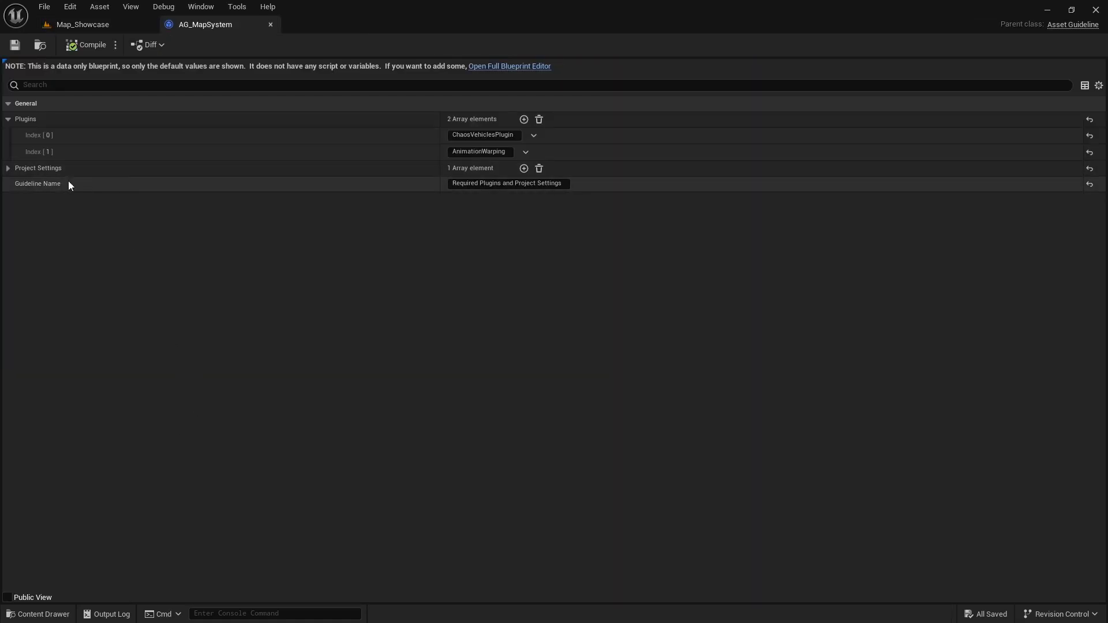
Expand the guideline's Project Settings array and its first element to examine the required configuration entry.
{"action": "mouse_move", "coordinate": [24, 182]}
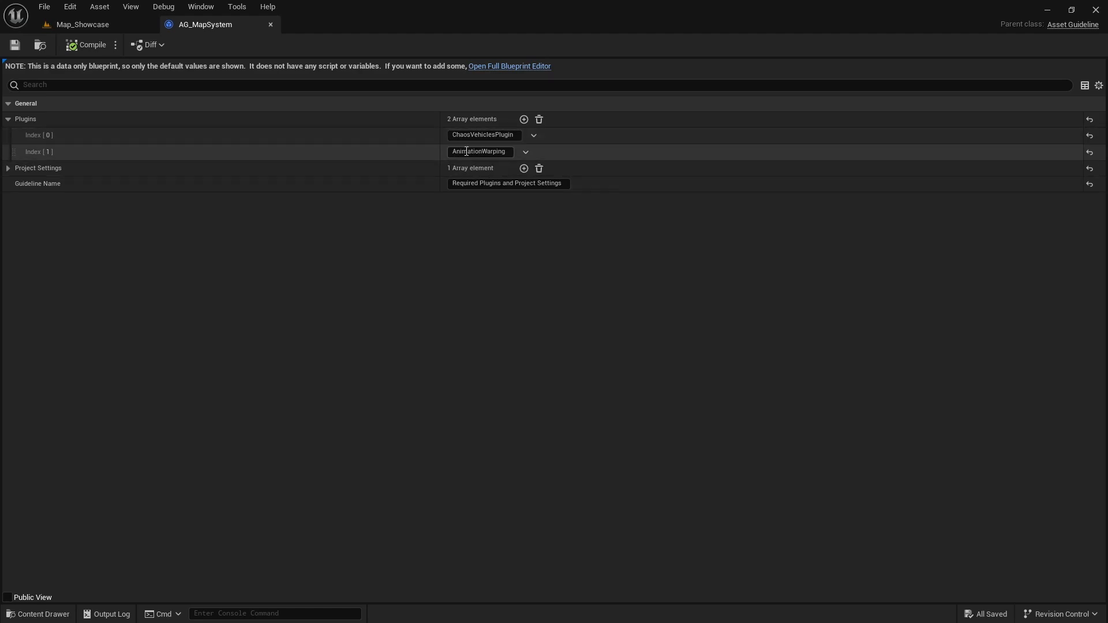
{"action": "left_click", "coordinate": [8, 169]}
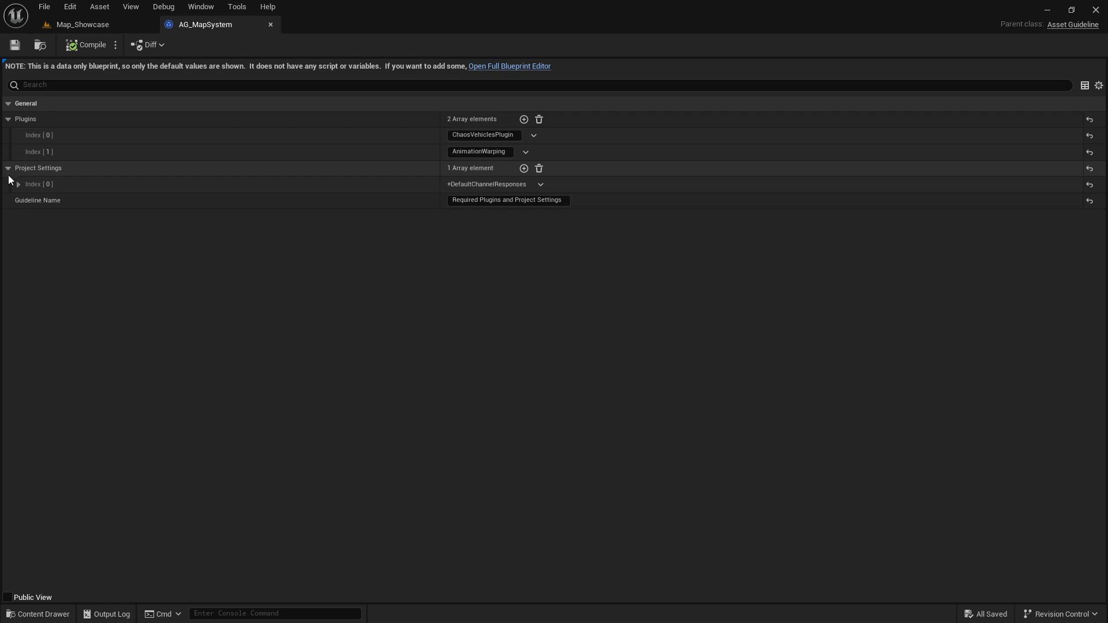
{"action": "left_click", "coordinate": [18, 184]}
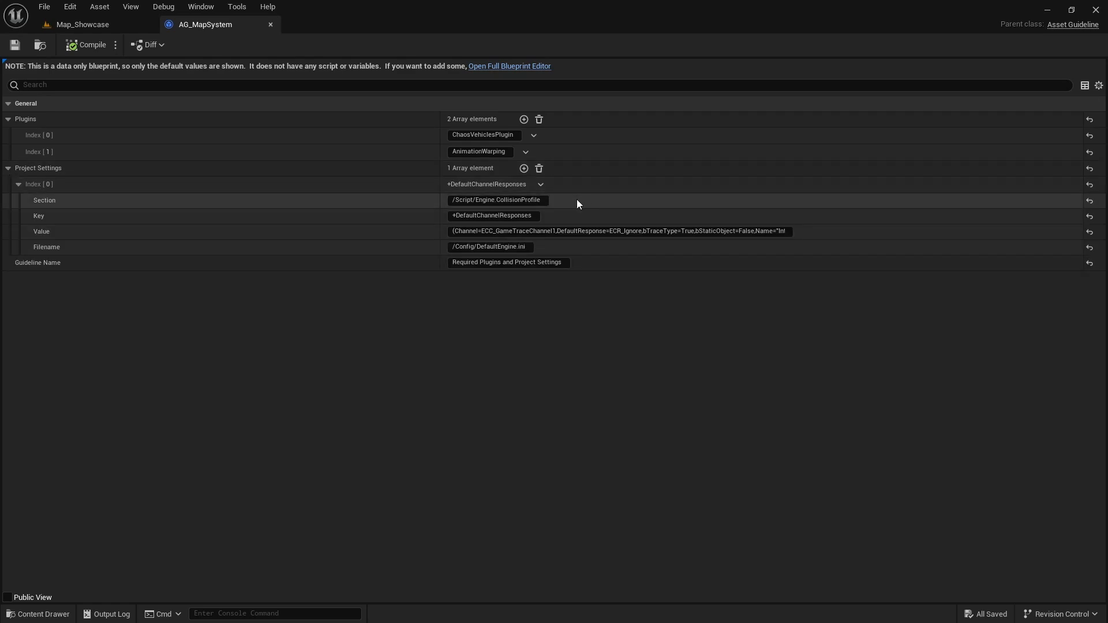
Open the project's Engine Collision settings to check the object and trace channels.
{"action": "left_click", "coordinate": [70, 7]}
{"action": "mouse_move", "coordinate": [58, 7]}
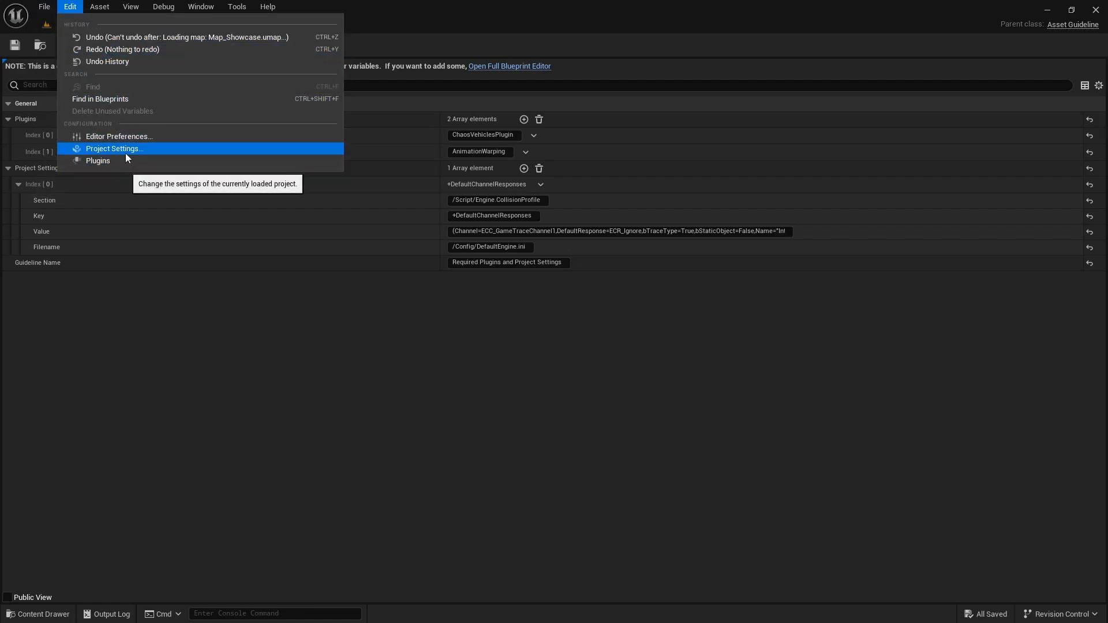
{"action": "left_click", "coordinate": [131, 150]}
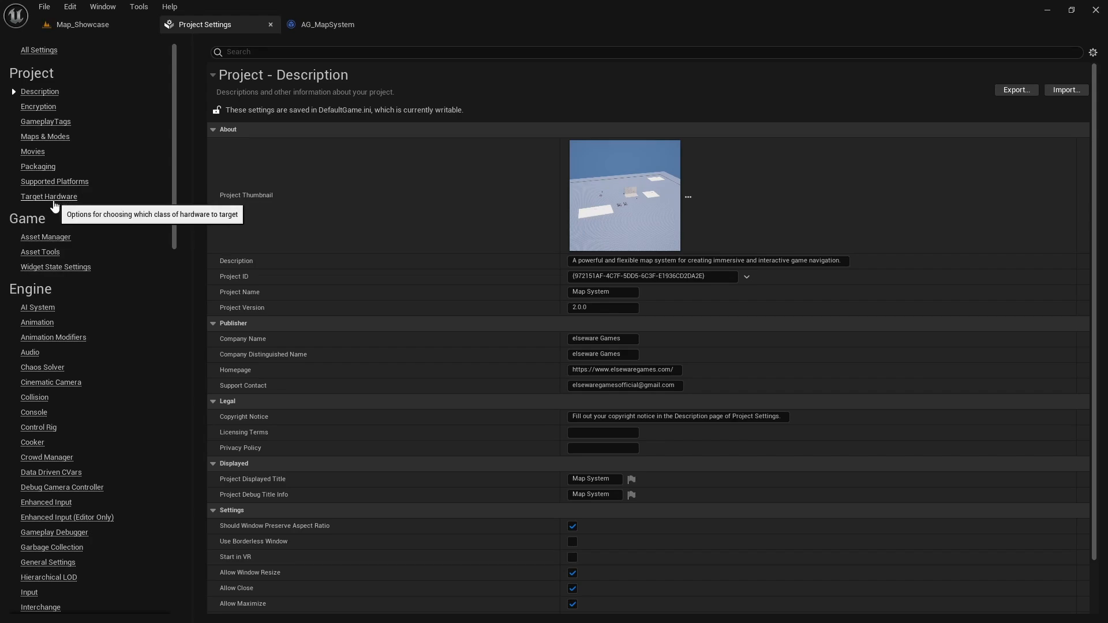
{"action": "left_click", "coordinate": [34, 397]}
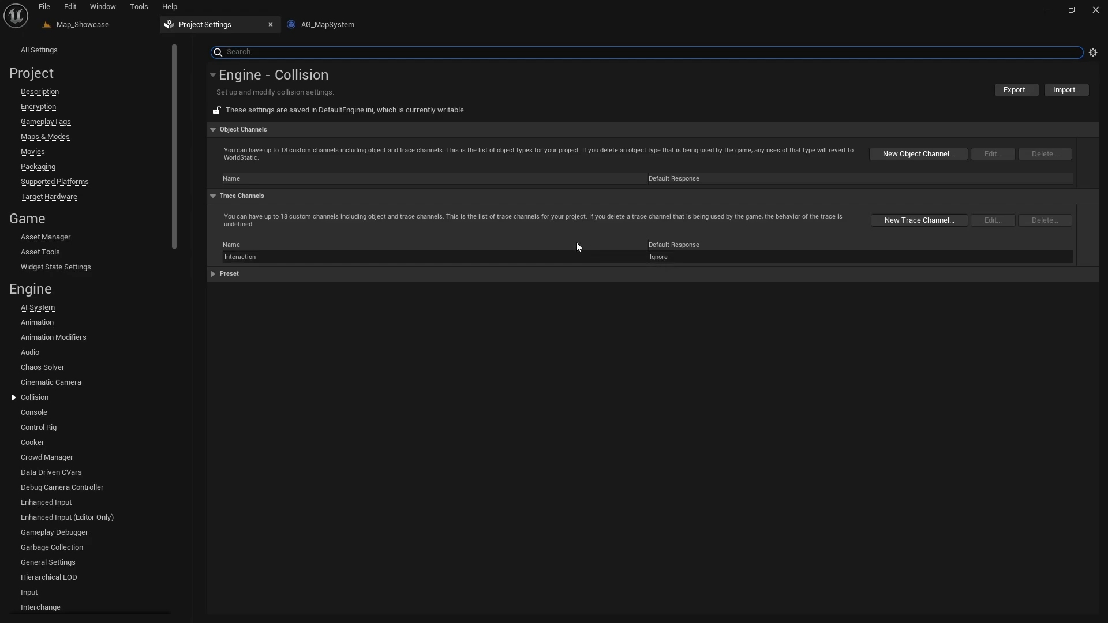
Search the project's plugins for "chaosv" and "animation wa" to check the two required plugins, and close the plugin browser.
{"action": "left_click", "coordinate": [73, 7]}
{"action": "left_click", "coordinate": [122, 114]}
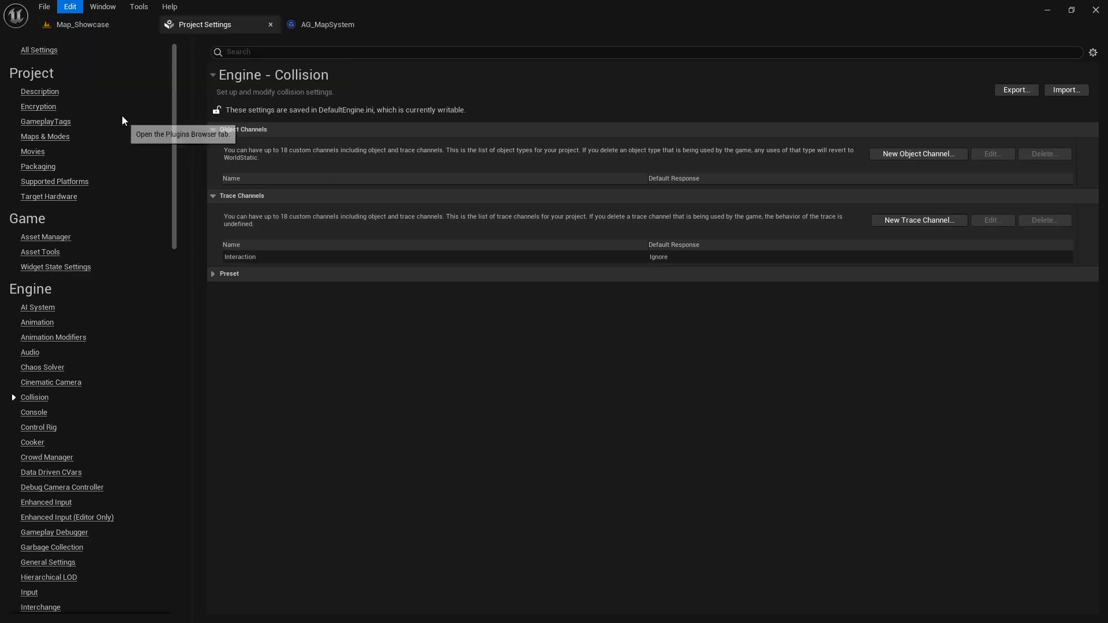
{"action": "type", "text": "chaosv"}
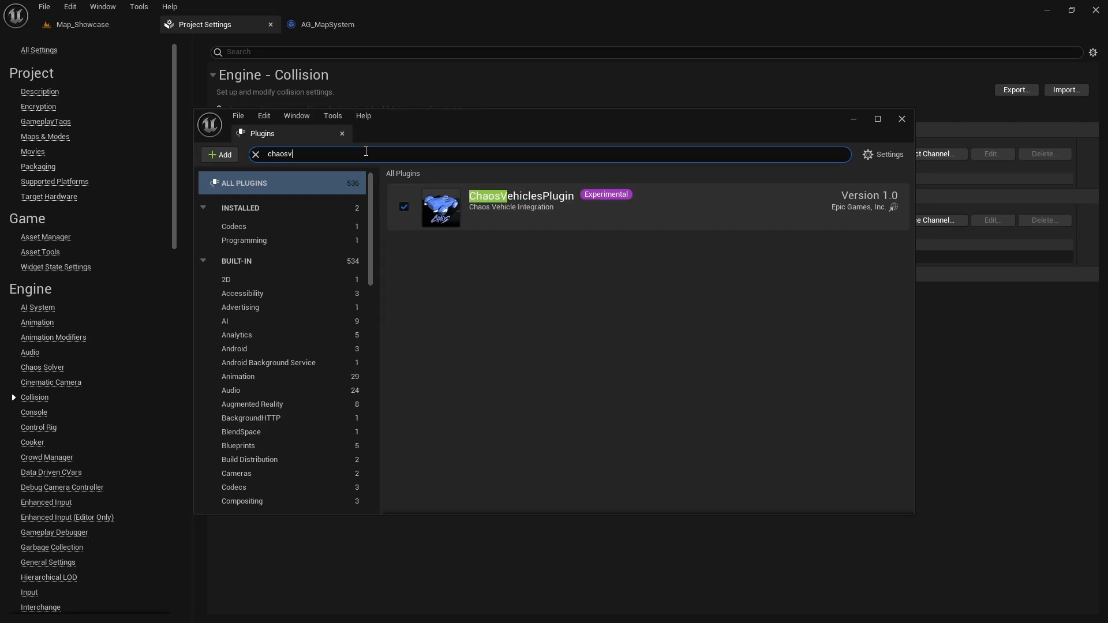
{"action": "key", "text": "ctrl+a"}
{"action": "type", "text": "animationwa"}
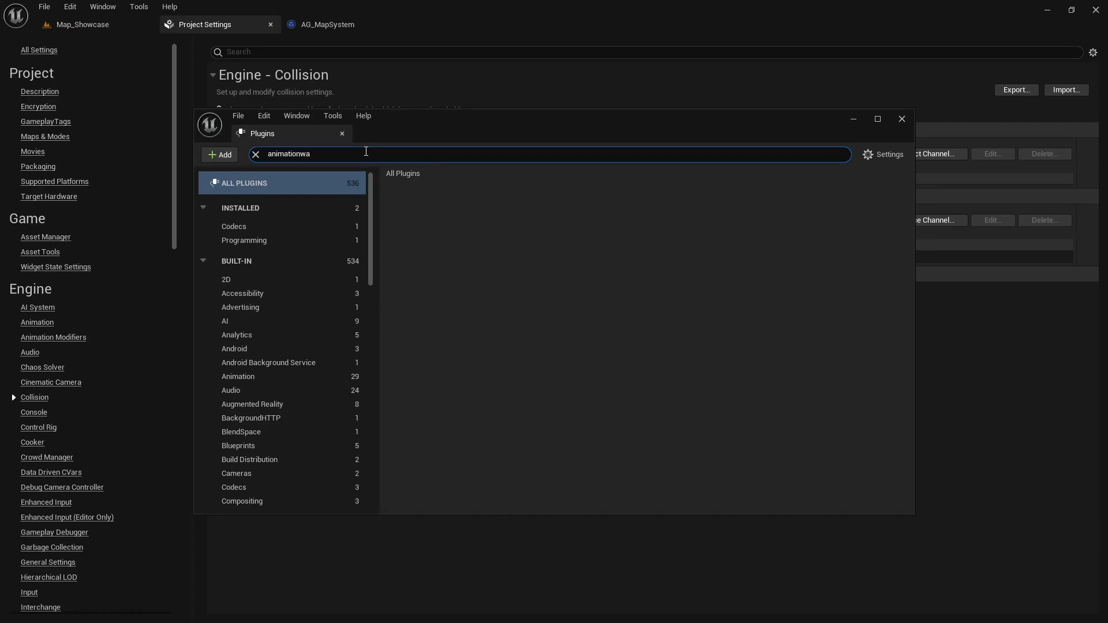
{"action": "key", "text": "BackSpace"}
{"action": "key", "text": "BackSpace"}
{"action": "type", "text": " wa"}
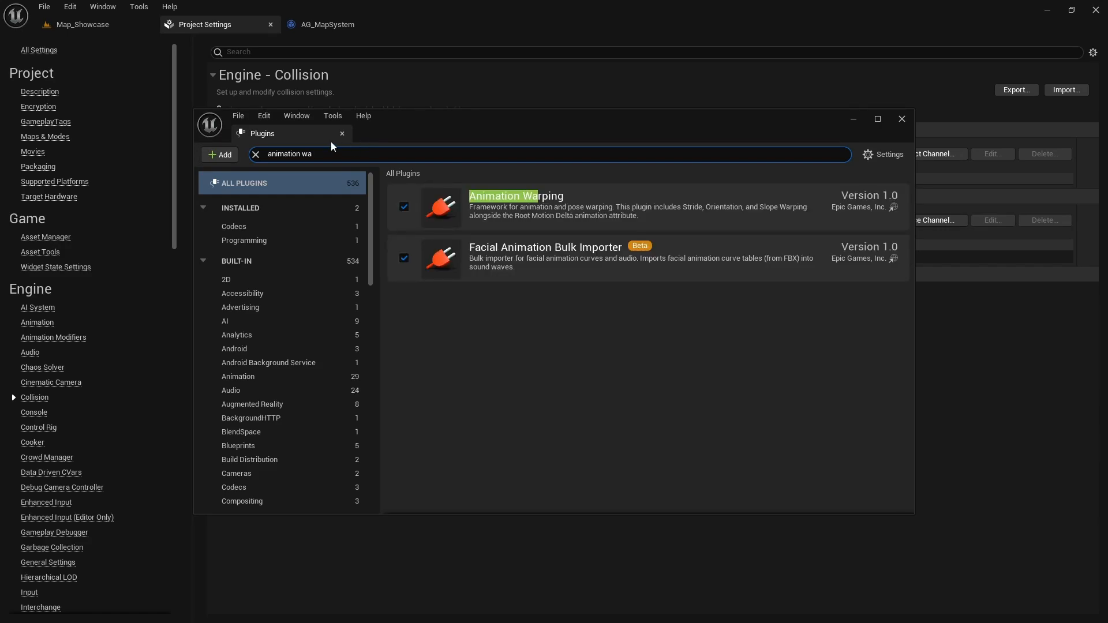
{"action": "left_click", "coordinate": [342, 134]}
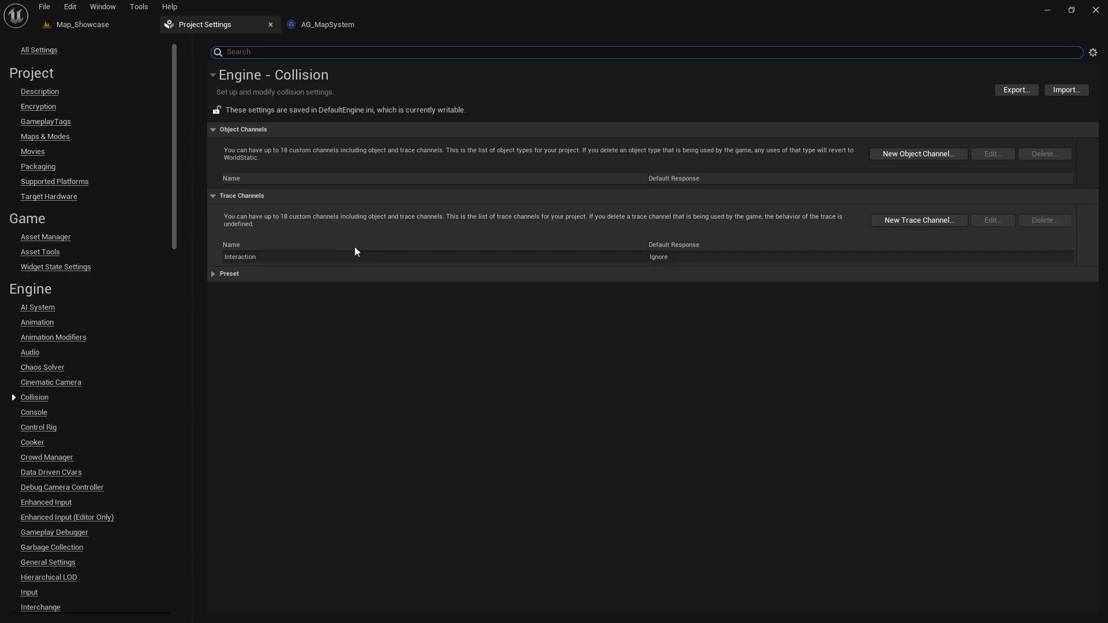
Return to the Map_Showcase level and browse to the SubSystems folder inside MapSystem's Blueprints/Components folder.
{"action": "left_click", "coordinate": [83, 24]}
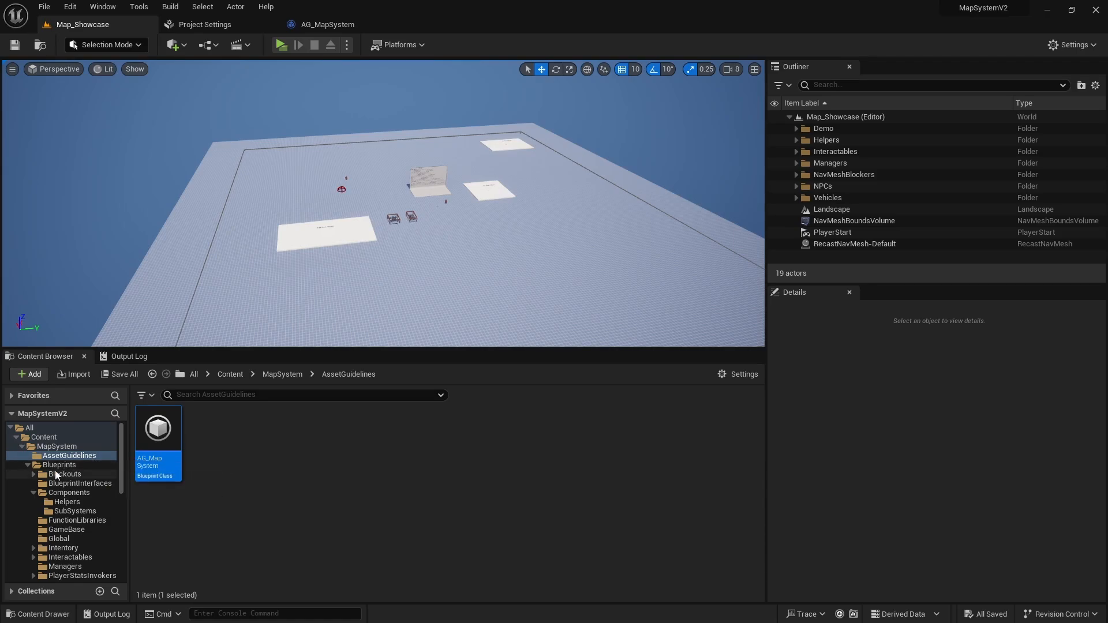
{"action": "left_click", "coordinate": [82, 466]}
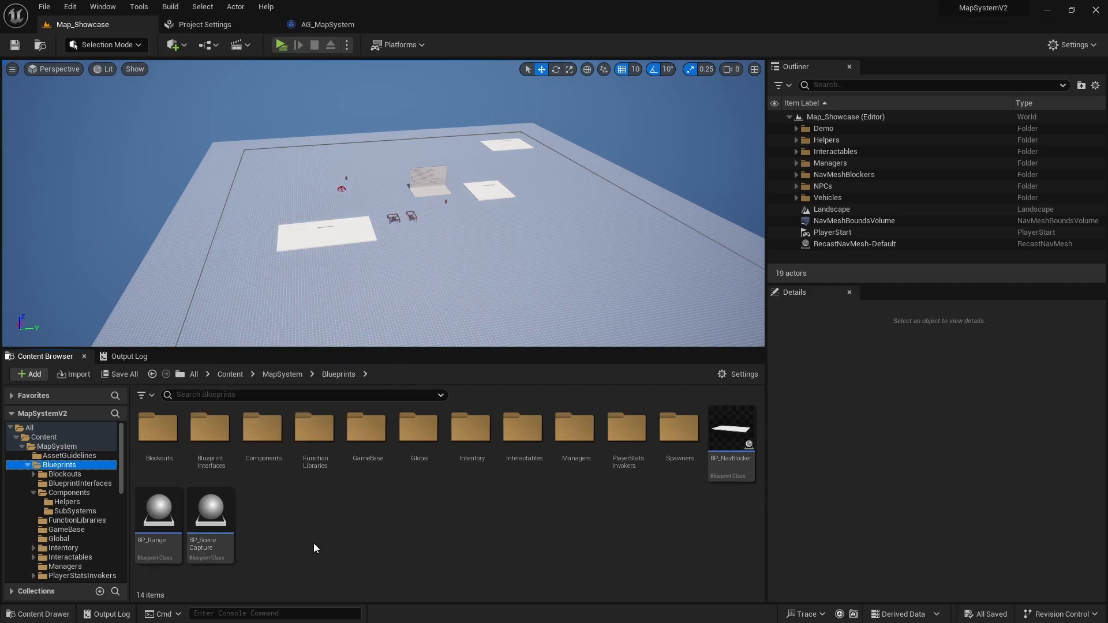
{"action": "double_click", "coordinate": [263, 429]}
{"action": "double_click", "coordinate": [206, 470]}
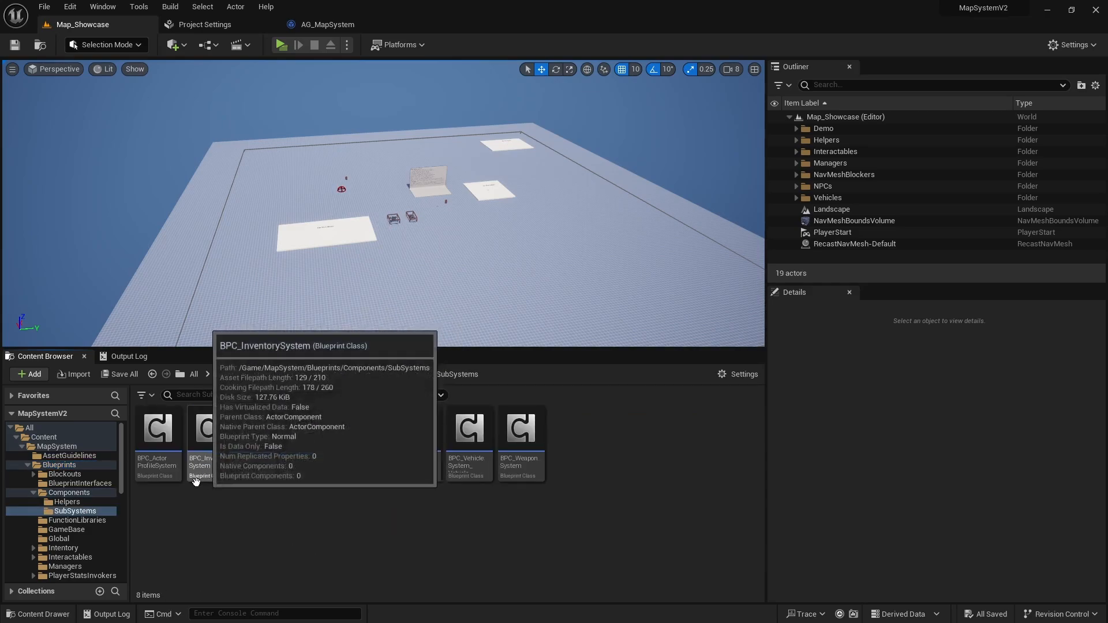
Go back to the Components folder and inspect the BPC_MapSystem and BPC_MapSystem_Invoker blueprint classes.
{"action": "key", "text": "alt+Left"}
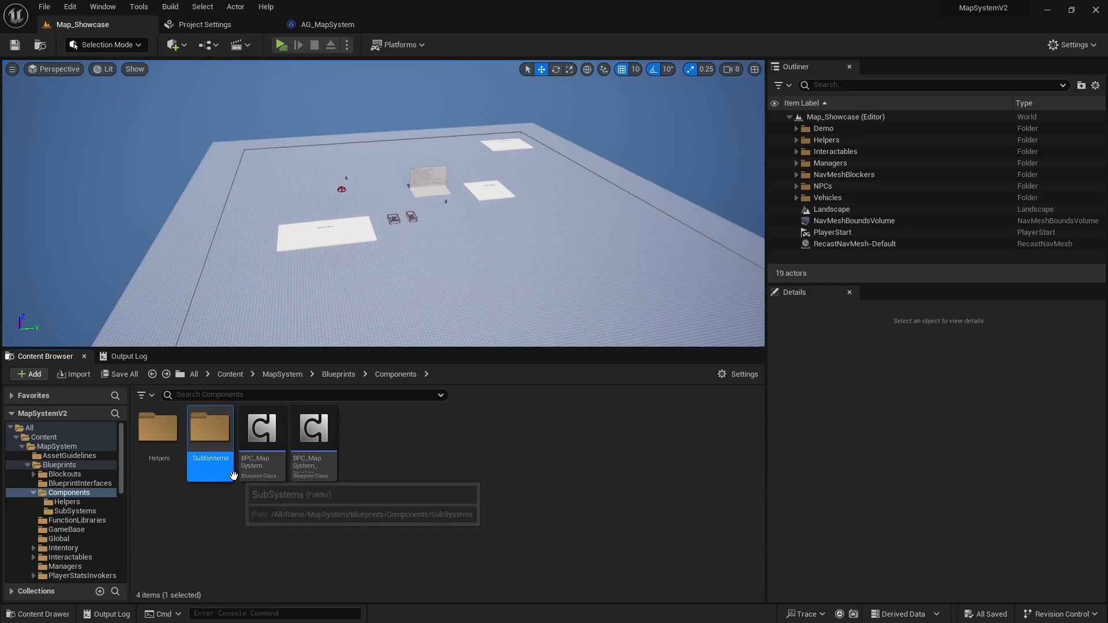
{"action": "left_click", "coordinate": [266, 460]}
{"action": "left_click", "coordinate": [321, 455]}
{"action": "left_click", "coordinate": [260, 455]}
{"action": "left_click", "coordinate": [323, 452]}
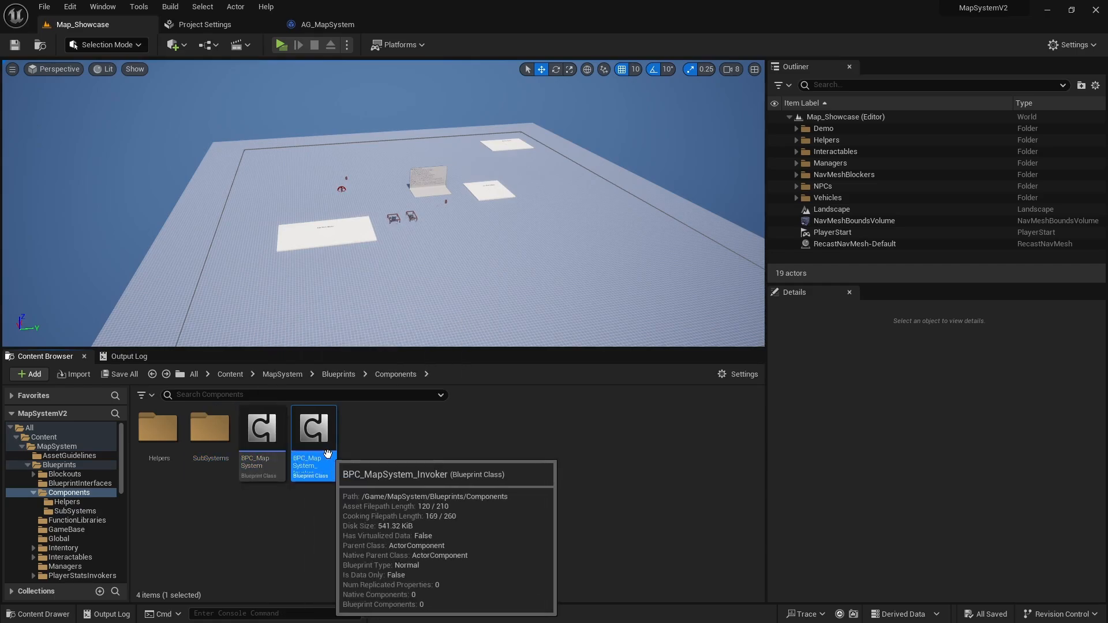
Look through the Intentory, Interactables and Managers folders inside Blueprints, ending back in the Blueprints folder.
{"action": "key", "text": "alt+Left"}
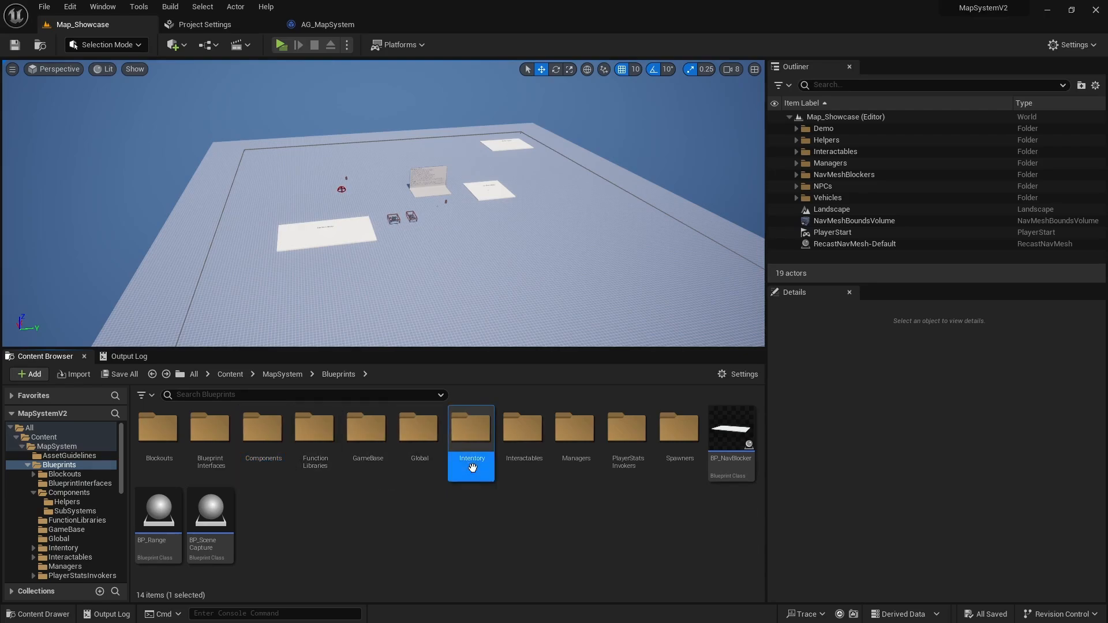
{"action": "double_click", "coordinate": [470, 442]}
{"action": "key", "text": "alt+Left"}
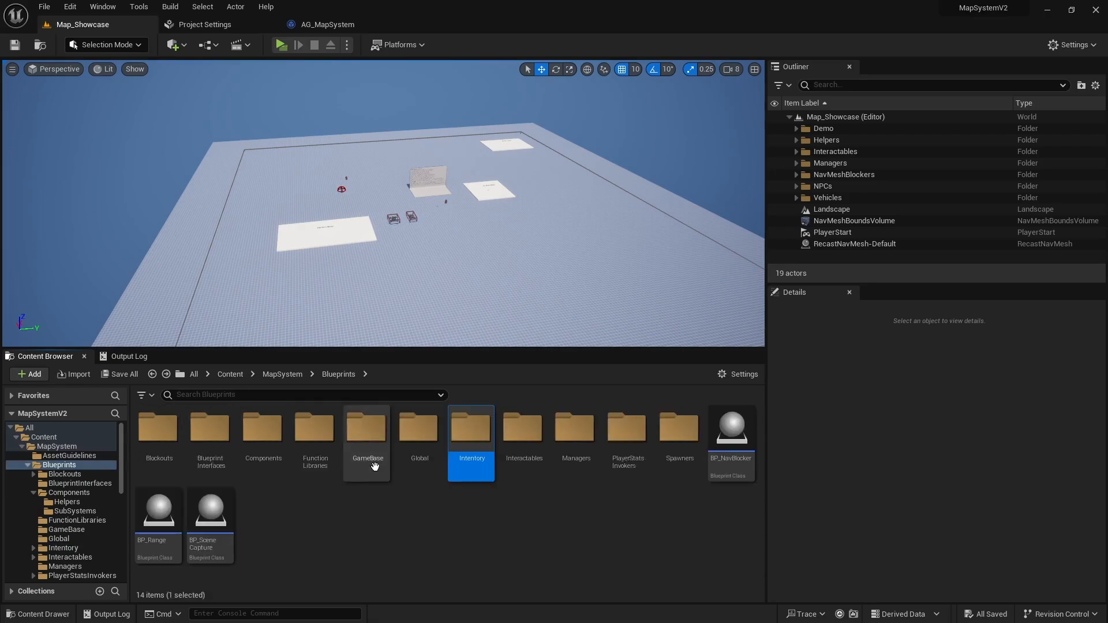
{"action": "left_click", "coordinate": [518, 467]}
{"action": "double_click", "coordinate": [518, 467]}
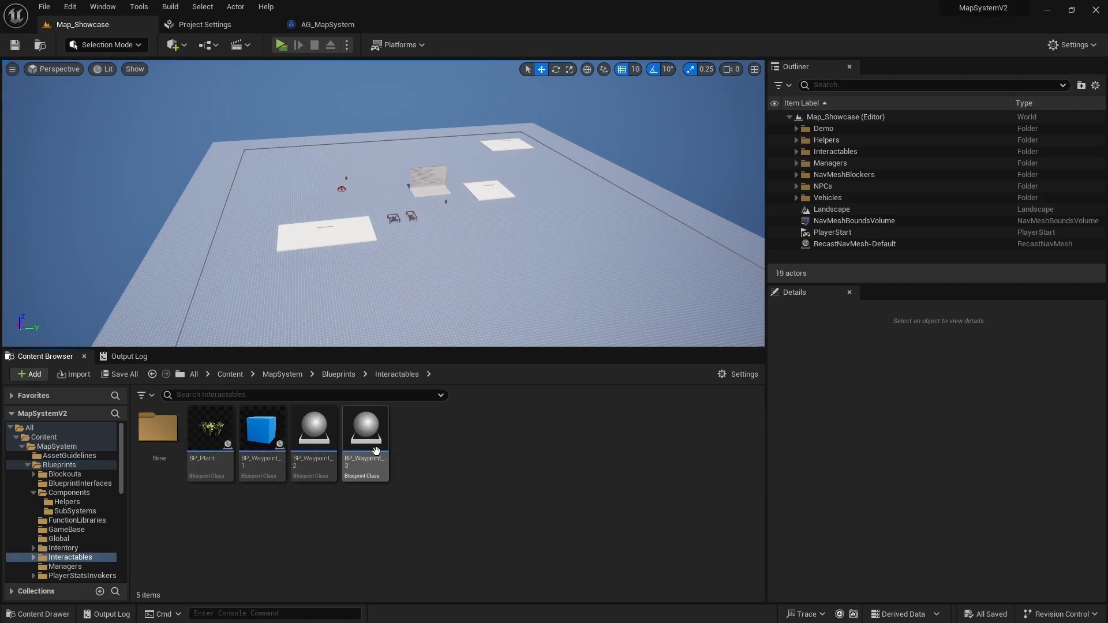
{"action": "key", "text": "alt+Left"}
{"action": "double_click", "coordinate": [571, 469]}
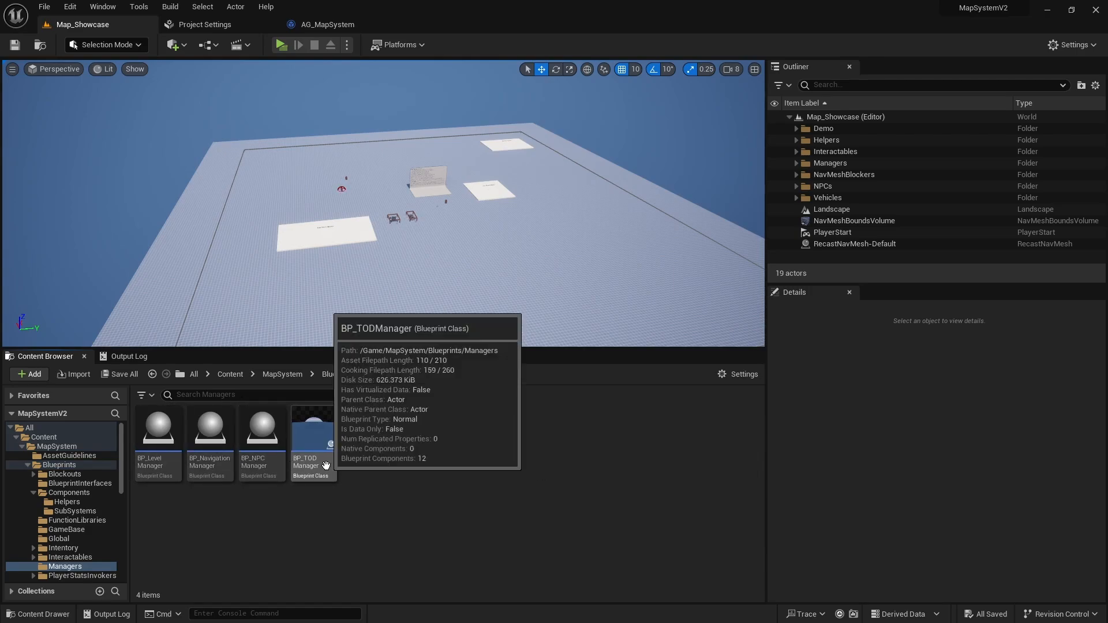
{"action": "key", "text": "alt+Left"}
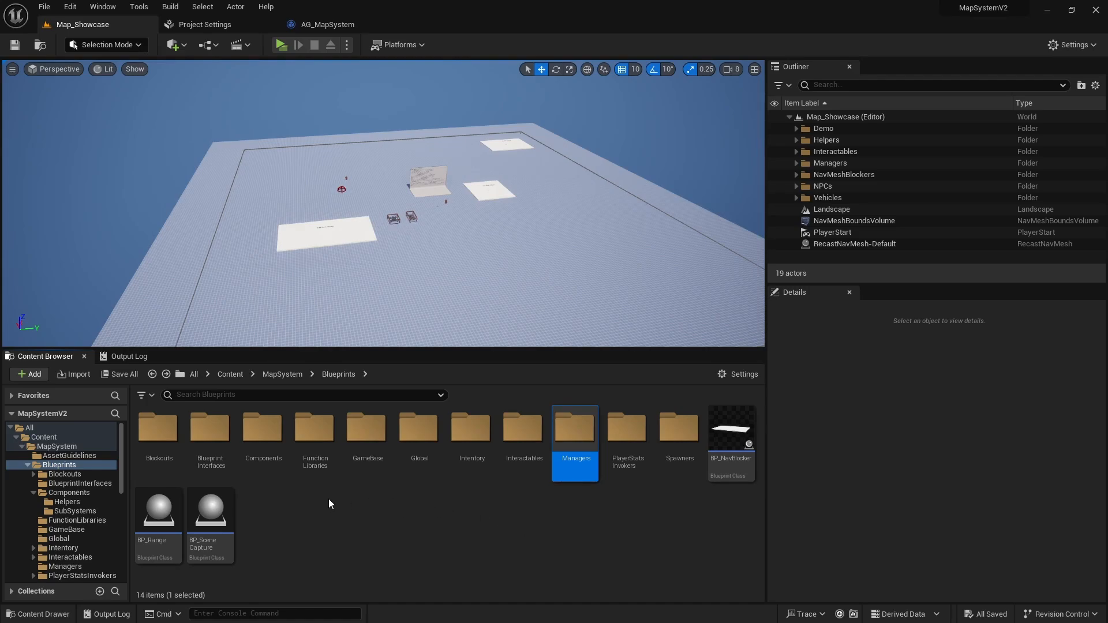
Open the BPC_MapSystem component blueprint from the Components folder and view its whole Refresh Minimap graph.
{"action": "left_click", "coordinate": [68, 493]}
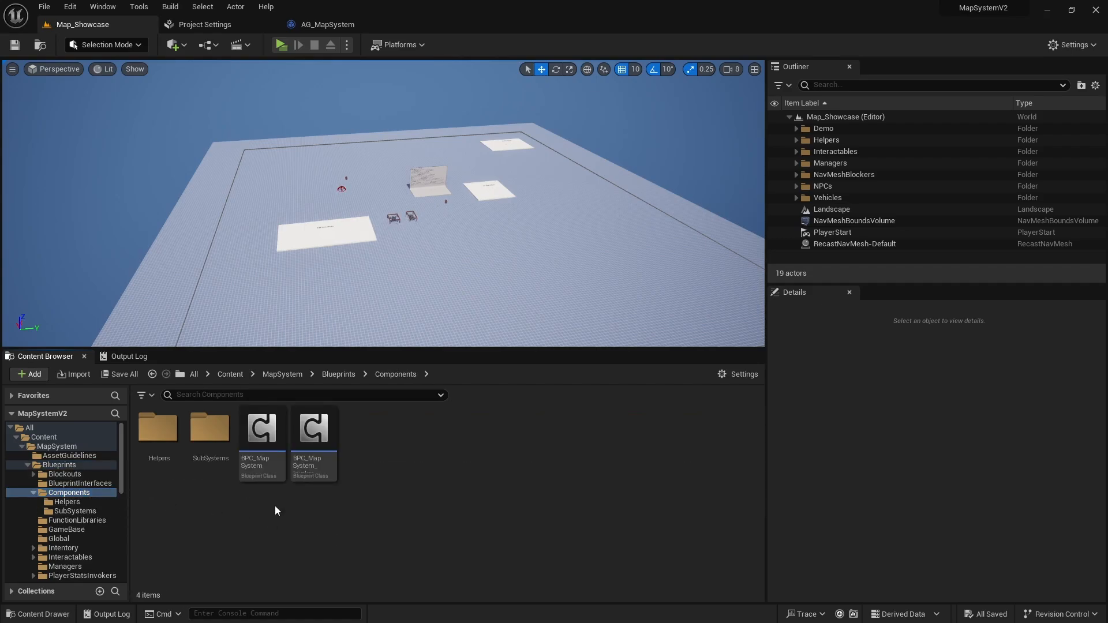
{"action": "left_click", "coordinate": [260, 471]}
{"action": "double_click", "coordinate": [260, 473]}
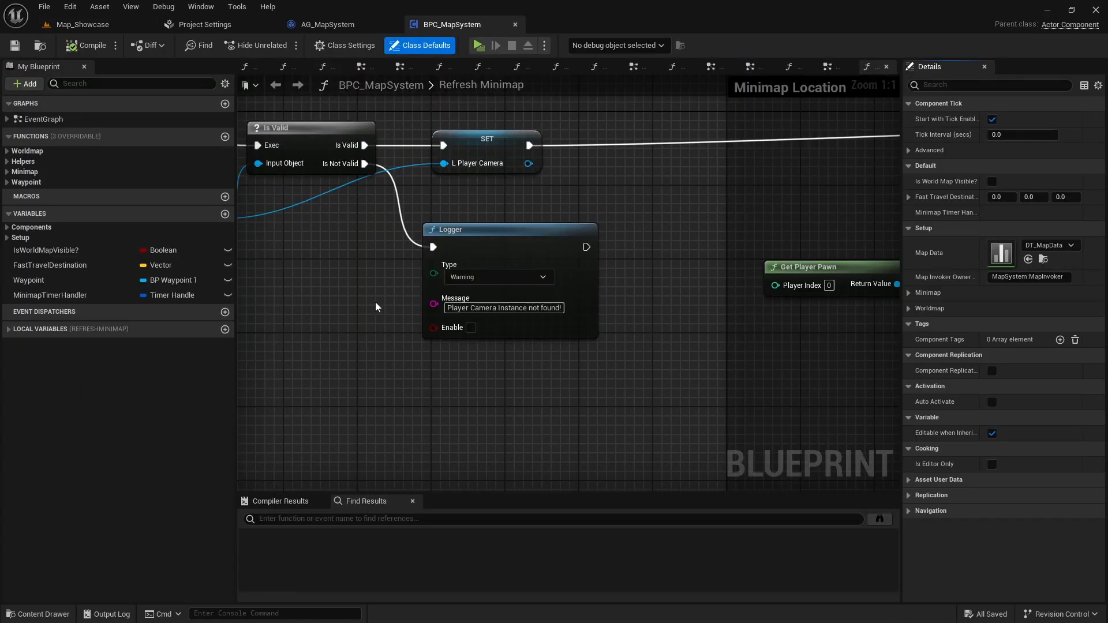
{"action": "scroll", "coordinate": [388, 243], "scroll_direction": "down", "scroll_amount": 6}
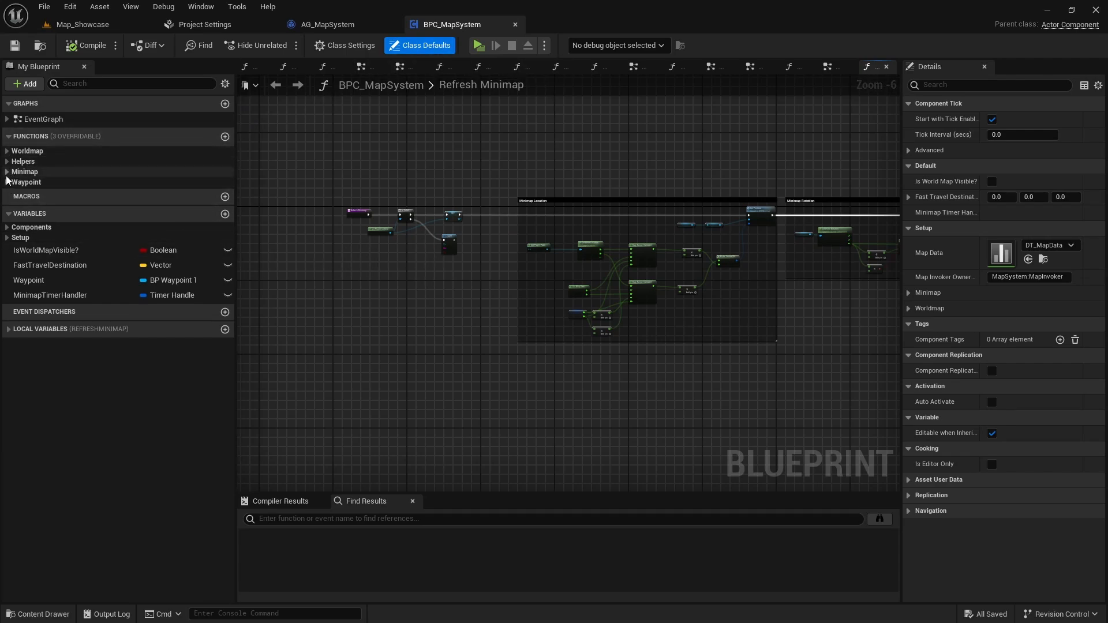
Expand the Setup variables of BPC_MapSystem, including the Minimap and Worldmap categories.
{"action": "left_click", "coordinate": [7, 237]}
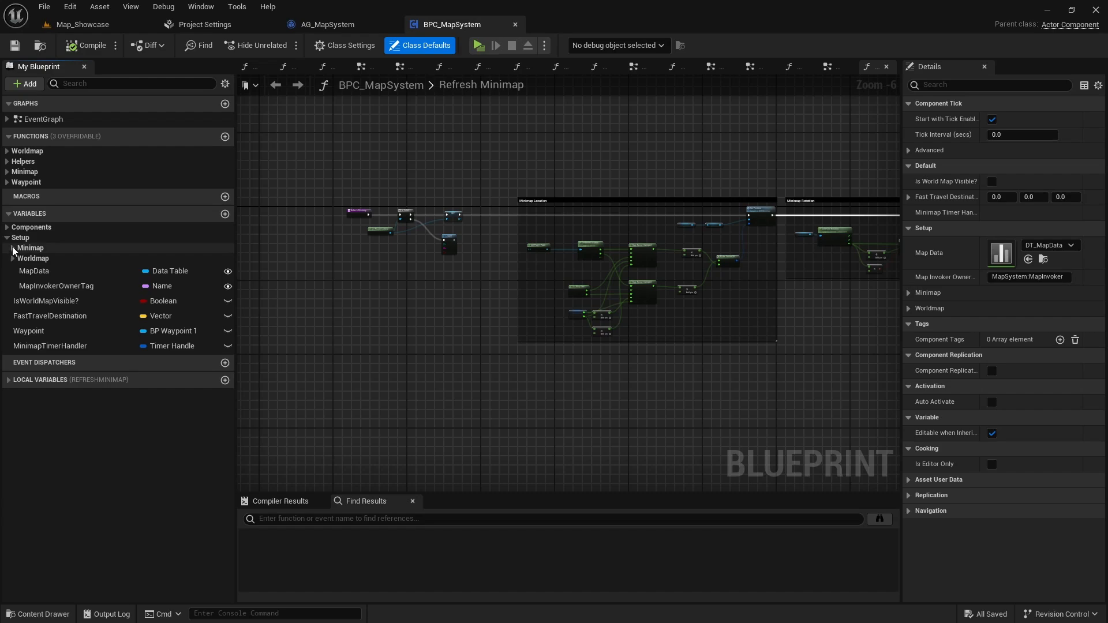
{"action": "left_click", "coordinate": [13, 249]}
{"action": "left_click", "coordinate": [12, 304]}
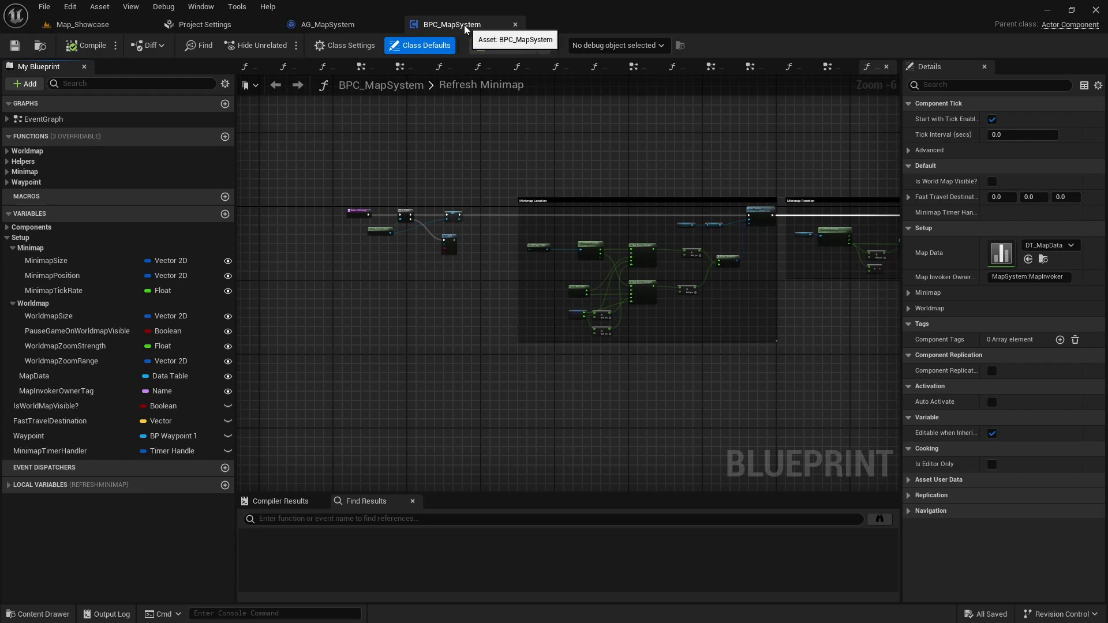
Open the Reference Viewer for BPC_MapSystem from the Map_Showcase level's content folder and examine its referencers and dependencies.
{"action": "left_click", "coordinate": [87, 25]}
{"action": "right_click", "coordinate": [278, 435]}
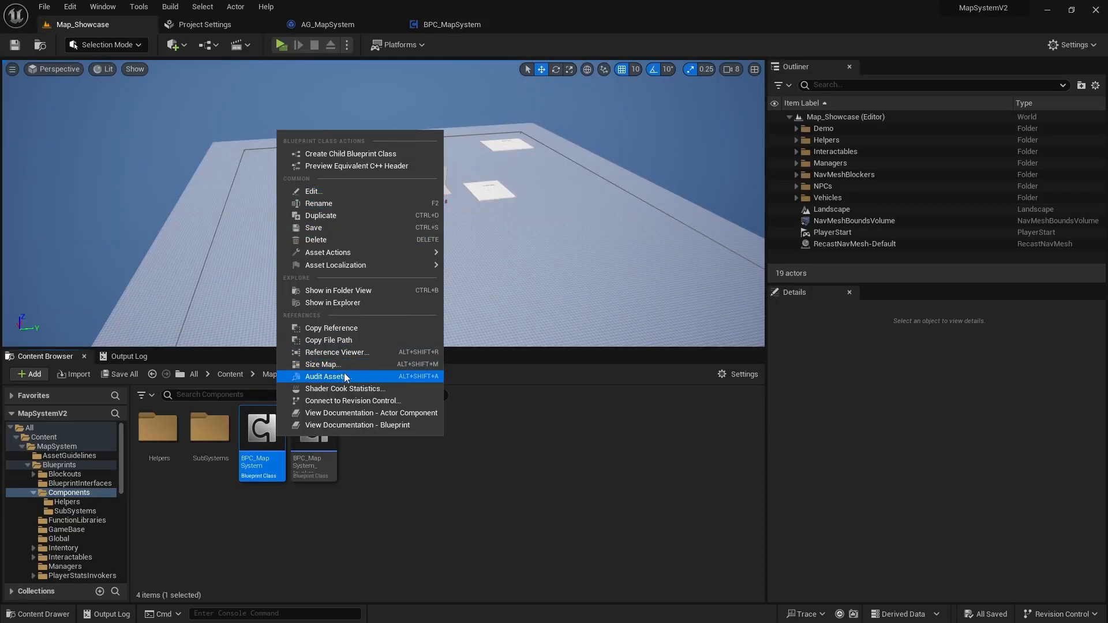
{"action": "left_click", "coordinate": [346, 352]}
{"action": "scroll", "coordinate": [554, 300], "scroll_direction": "up", "scroll_amount": 6}
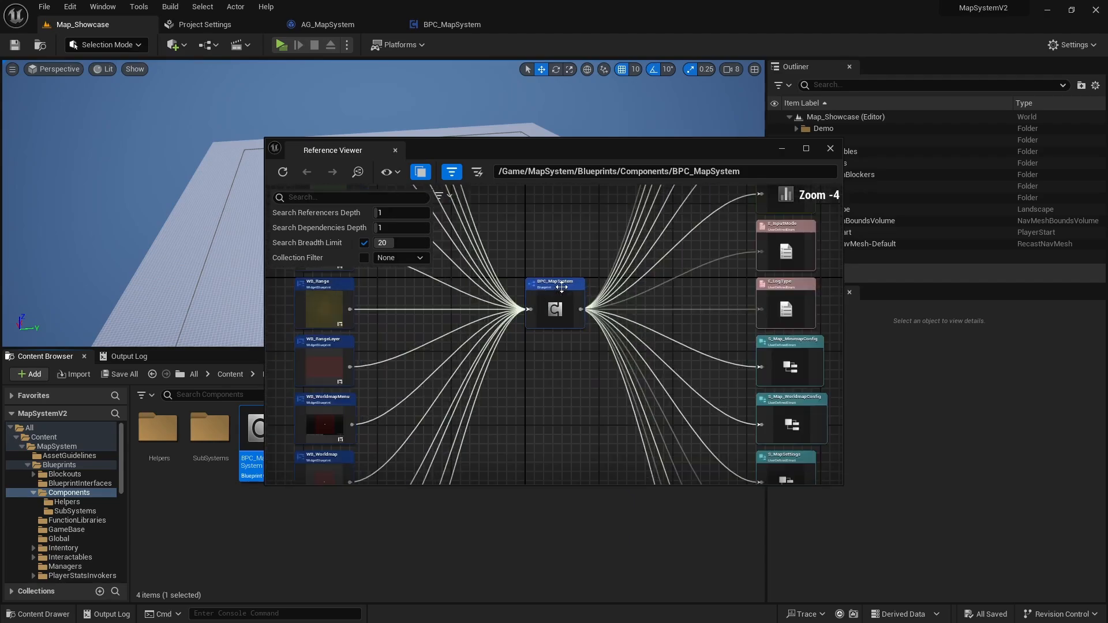
{"action": "right_click_drag", "start_coordinate": [561, 287], "coordinate": [714, 399]}
{"action": "right_click_drag", "start_coordinate": [711, 411], "coordinate": [688, 512]}
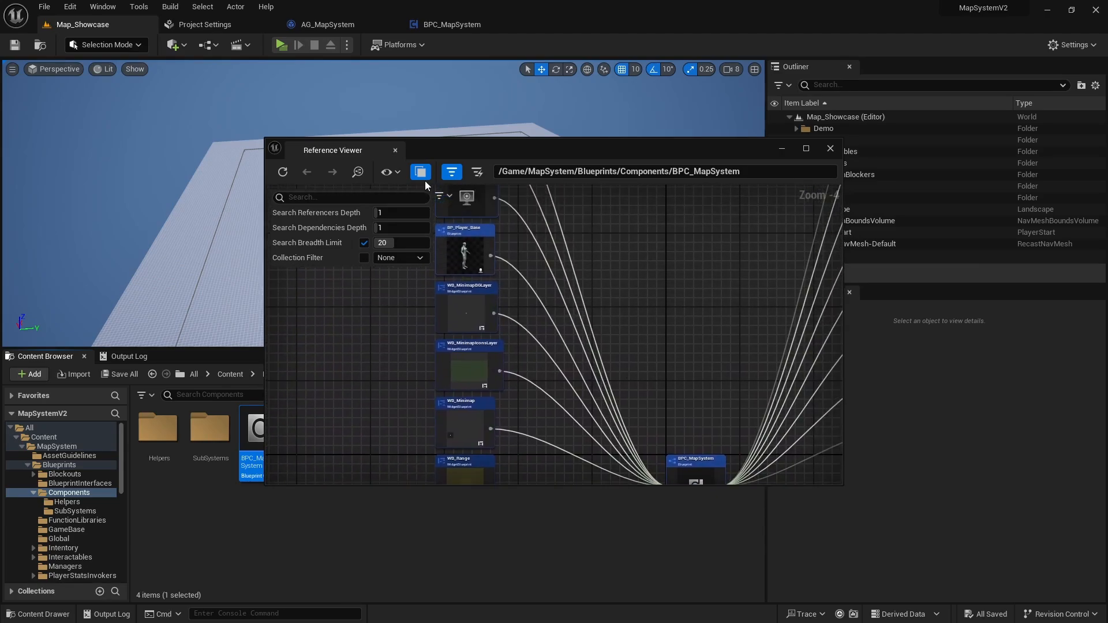
{"action": "scroll", "coordinate": [653, 401], "scroll_direction": "down", "scroll_amount": 5}
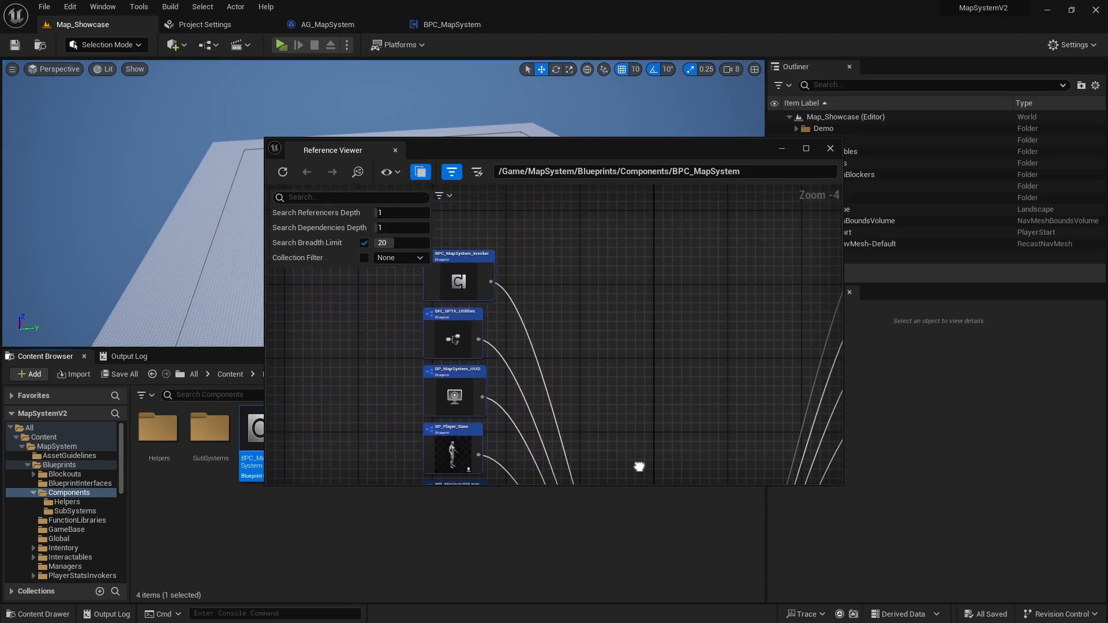
{"action": "scroll", "coordinate": [554, 279], "scroll_direction": "up", "scroll_amount": 5}
{"action": "right_click_drag", "start_coordinate": [600, 311], "coordinate": [607, 80]}
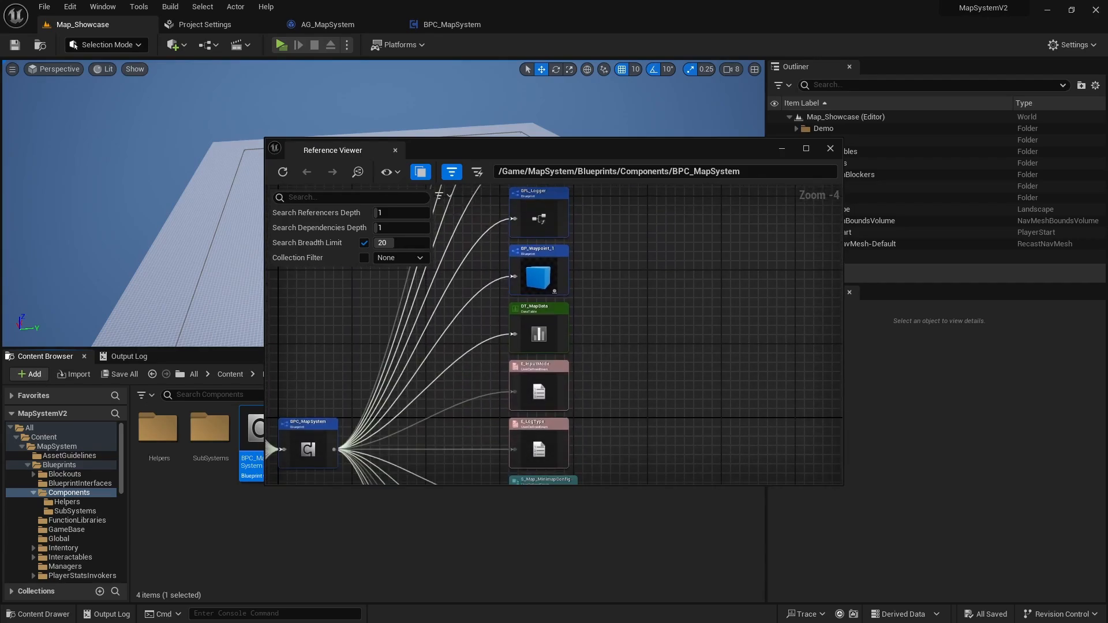
Examine the remaining dependencies of BPC_MapSystem, including its map config structures and widgets, and close the Reference Viewer.
{"action": "right_click_drag", "start_coordinate": [634, 368], "coordinate": [682, 316]}
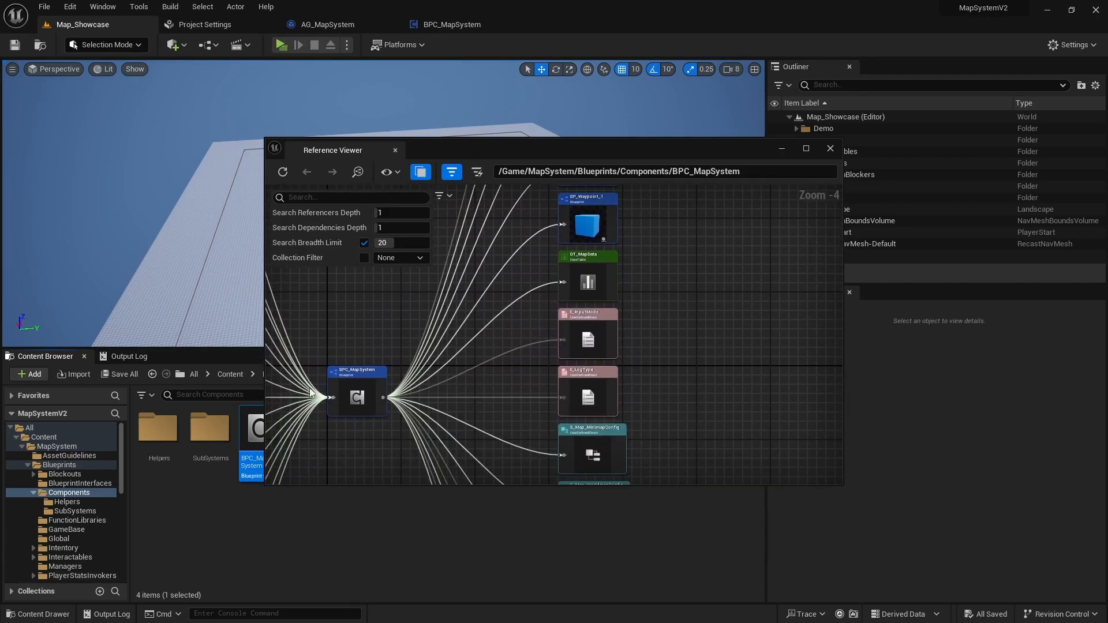
{"action": "scroll", "coordinate": [75, 502], "scroll_direction": "down", "scroll_amount": 1}
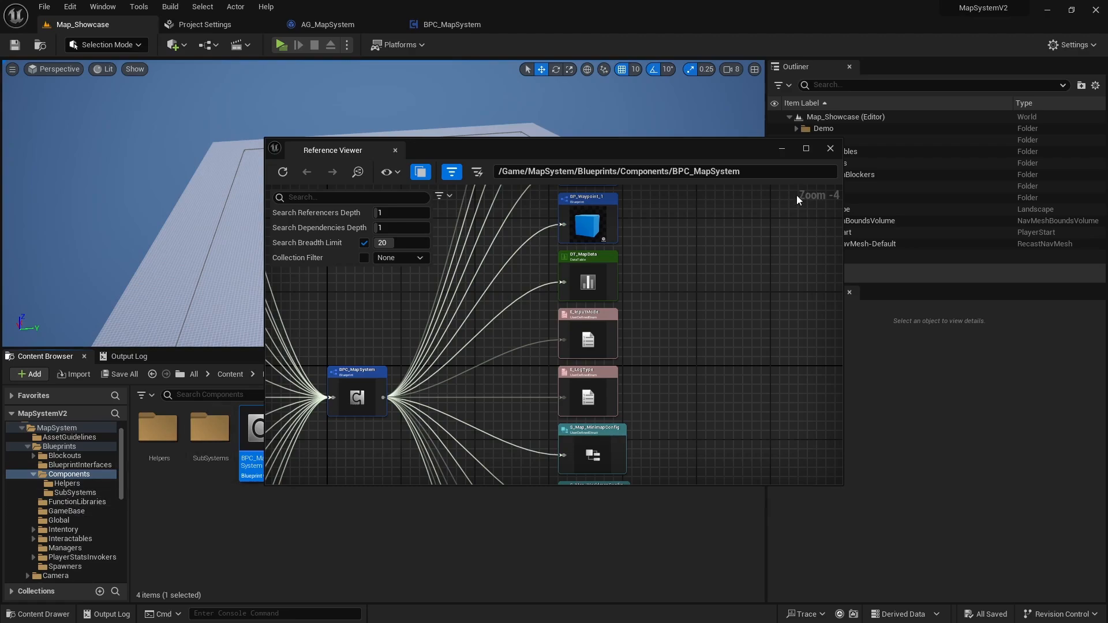
{"action": "right_click_drag", "start_coordinate": [759, 246], "coordinate": [776, 45]}
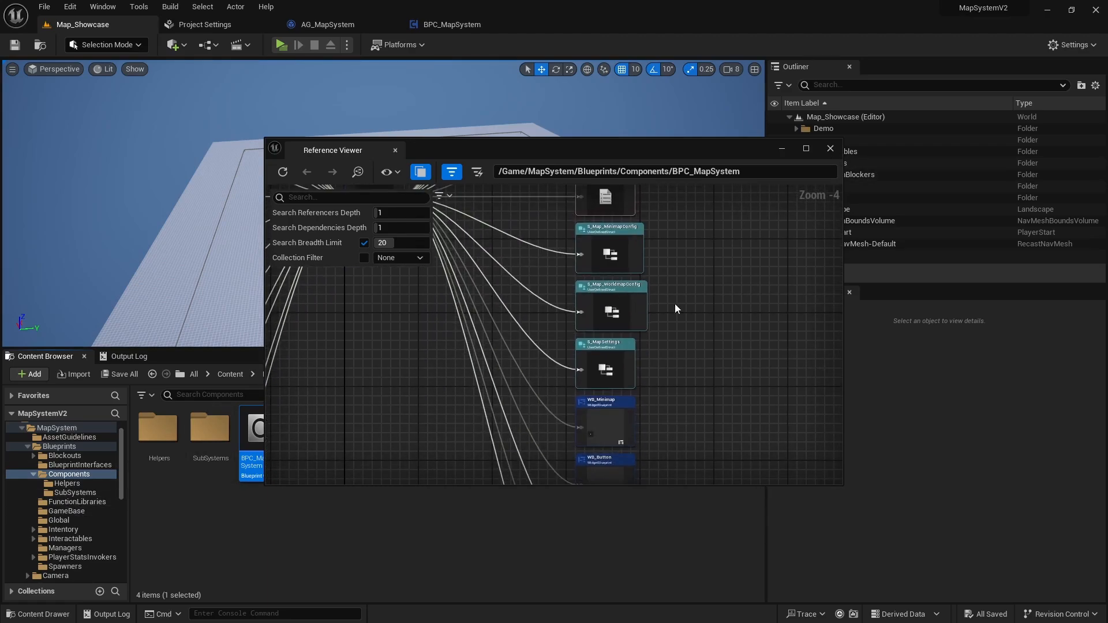
{"action": "scroll", "coordinate": [676, 309], "scroll_direction": "down", "scroll_amount": 3}
{"action": "left_click", "coordinate": [830, 148]}
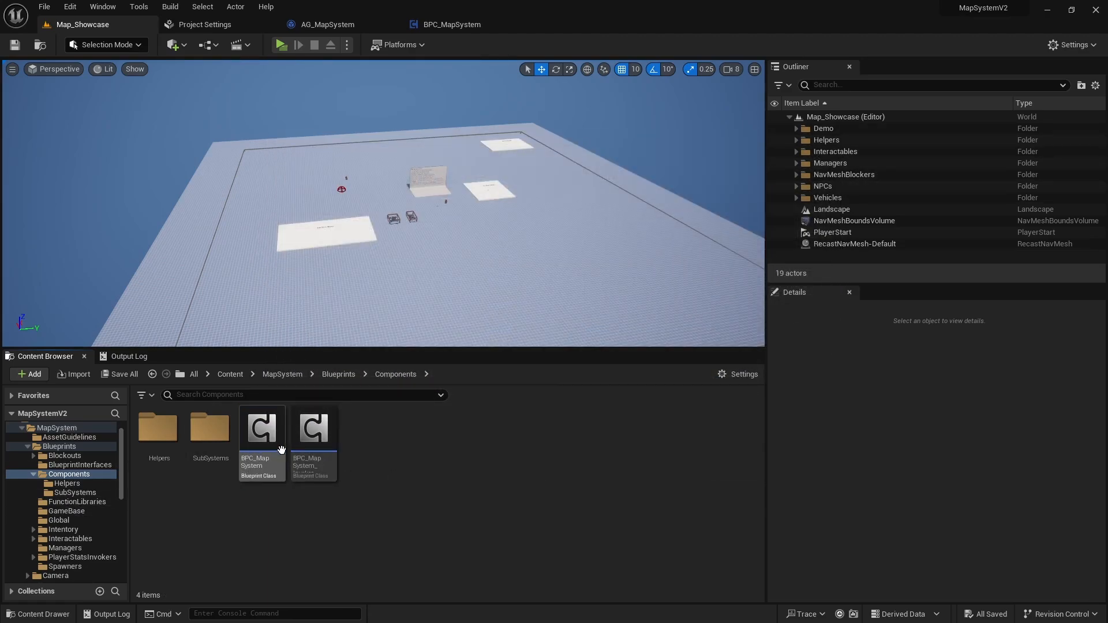
Bring up the delete check for BPC_MapSystem, open the referencing BP_MapSystem_HUD blueprint from it, and inspect its BPC_MapSystem component.
{"action": "left_click", "coordinate": [281, 450]}
{"action": "key", "text": "Delete"}
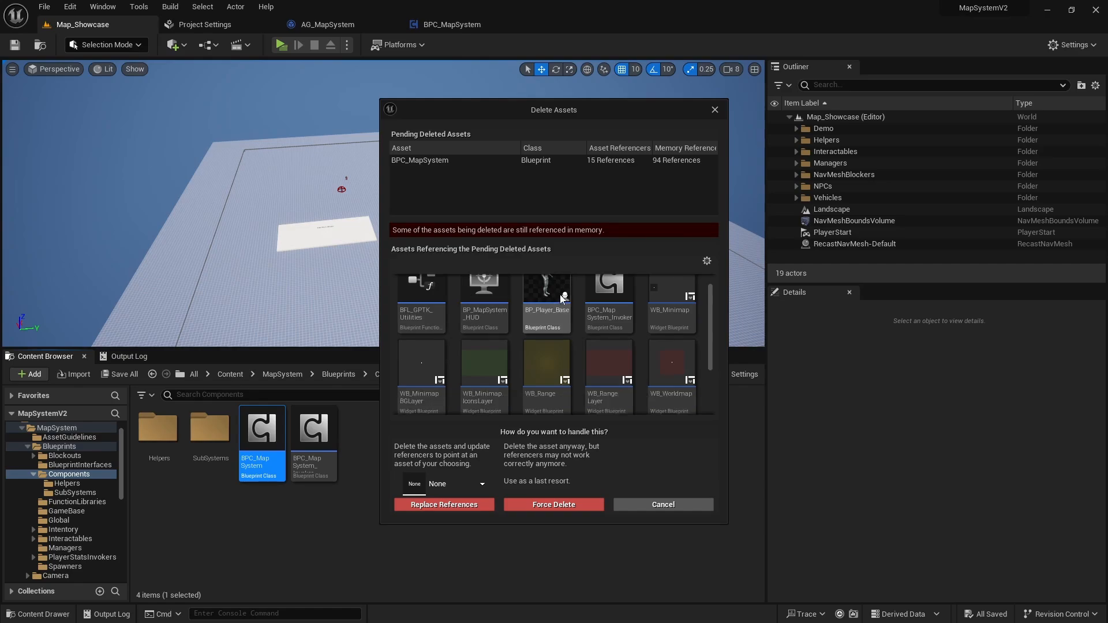
{"action": "scroll", "coordinate": [531, 320], "scroll_direction": "up", "scroll_amount": 1}
{"action": "double_click", "coordinate": [500, 314]}
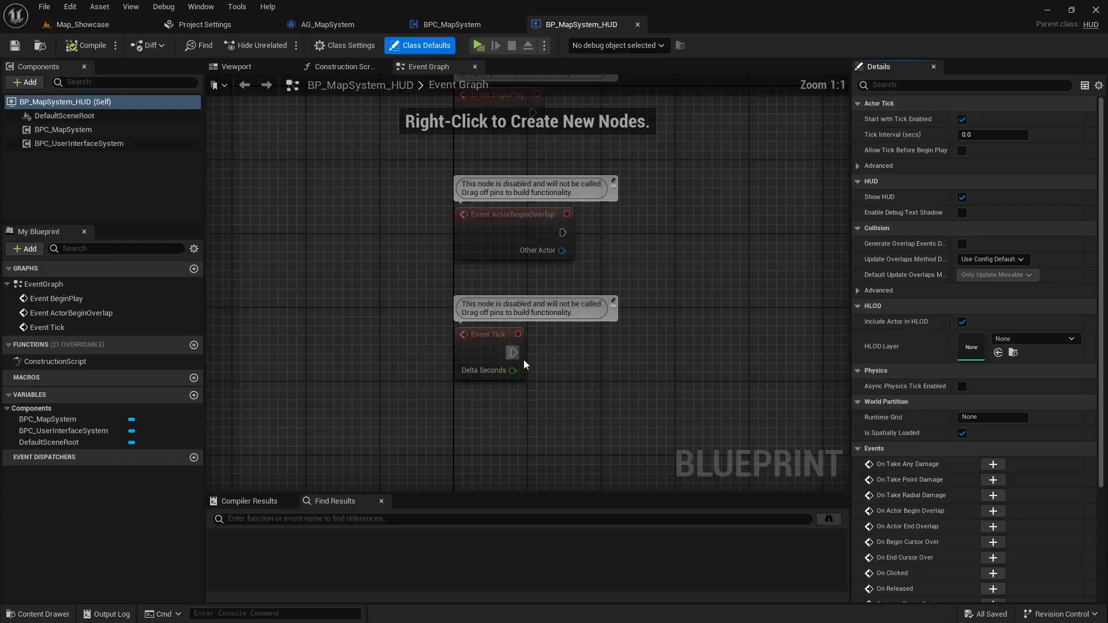
{"action": "left_click", "coordinate": [60, 130]}
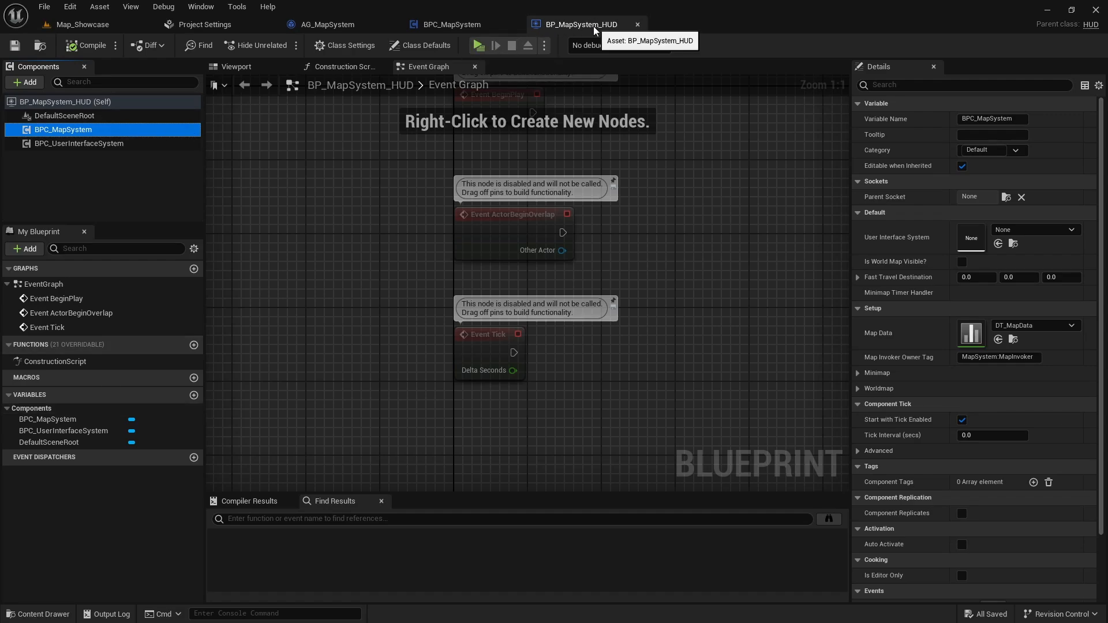
Open the BP_MapSystem_GM game mode from the GameBase folder, check its classes, and locate its HUD class asset in the content folder.
{"action": "left_click", "coordinate": [104, 27]}
{"action": "left_click", "coordinate": [66, 512]}
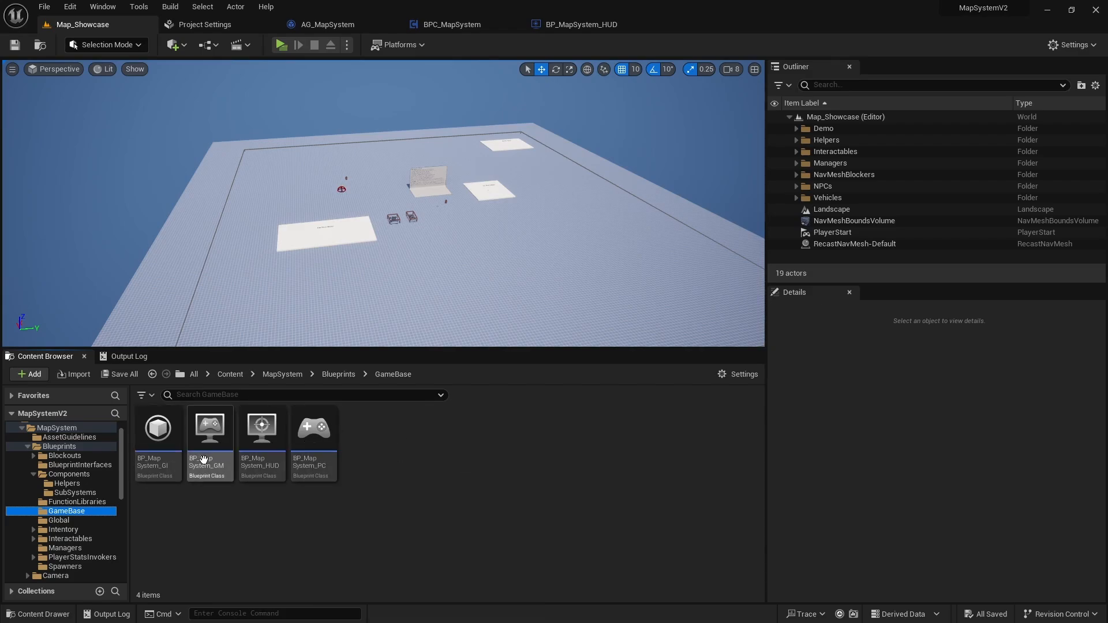
{"action": "left_click", "coordinate": [214, 431]}
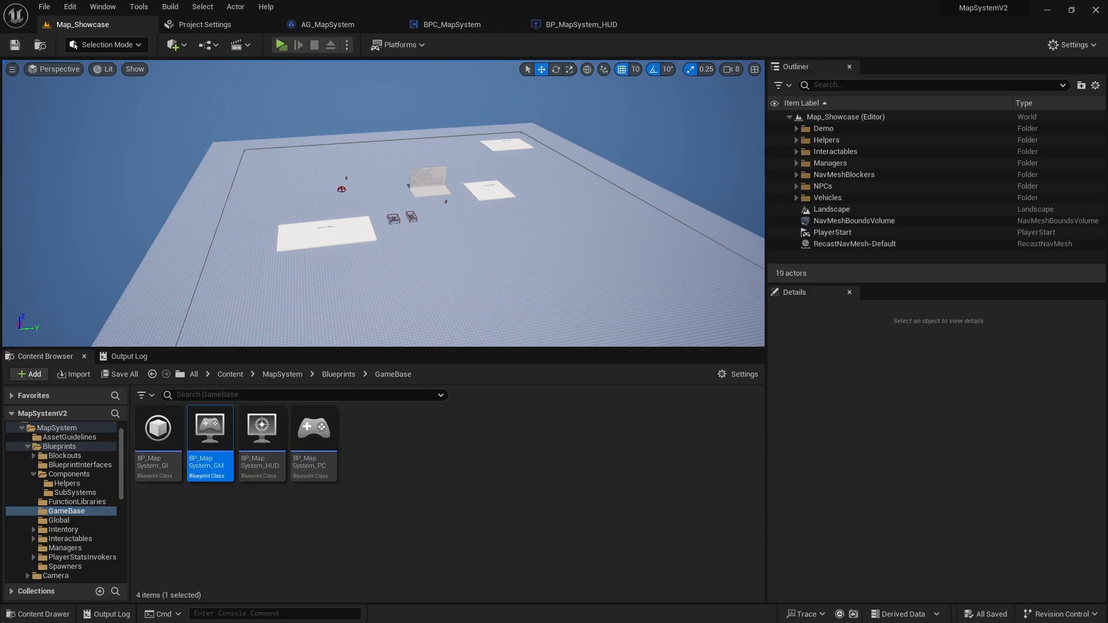
{"action": "double_click", "coordinate": [231, 430]}
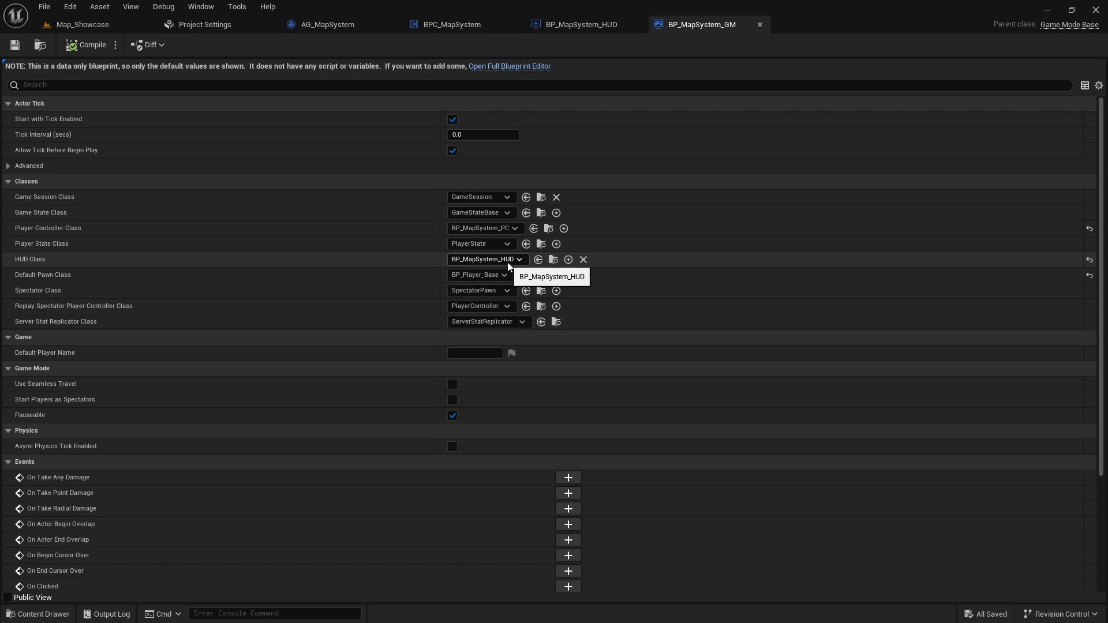
{"action": "left_click", "coordinate": [555, 265]}
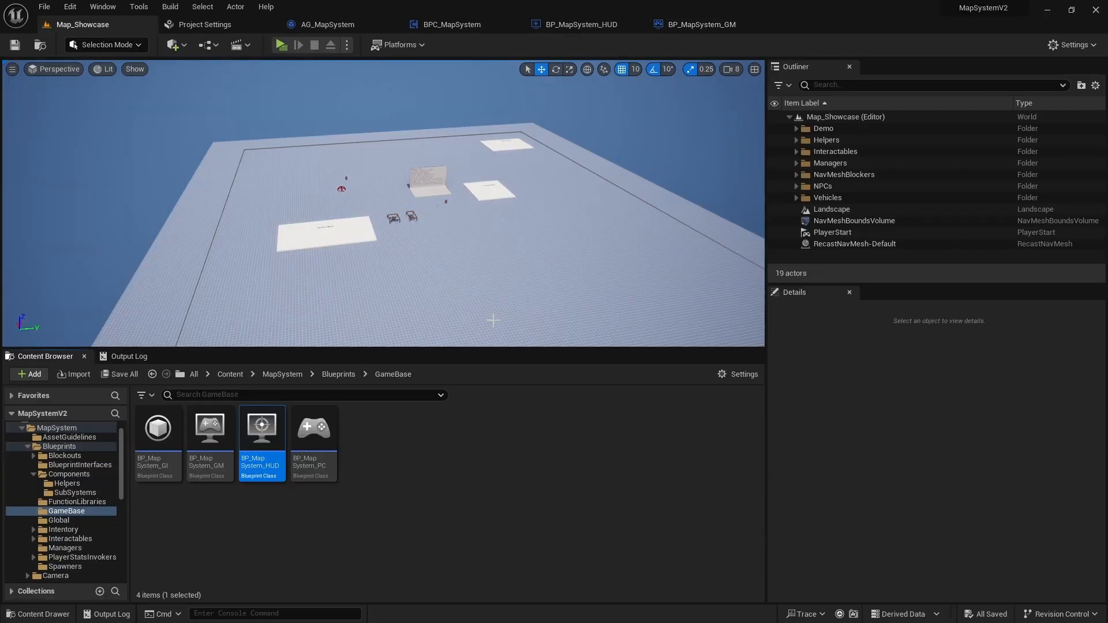
Reopen BP_MapSystem_HUD and inspect its BPC_MapSystem and BPC_UserInterfaceSystem components.
{"action": "double_click", "coordinate": [269, 438]}
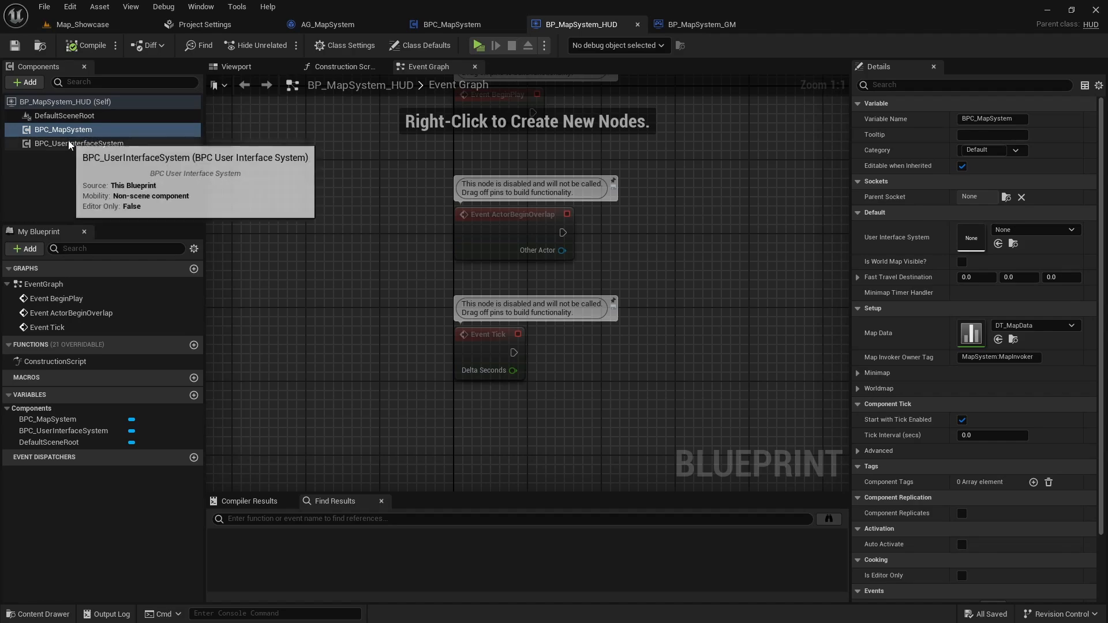
{"action": "left_click", "coordinate": [112, 140]}
{"action": "left_click", "coordinate": [111, 133]}
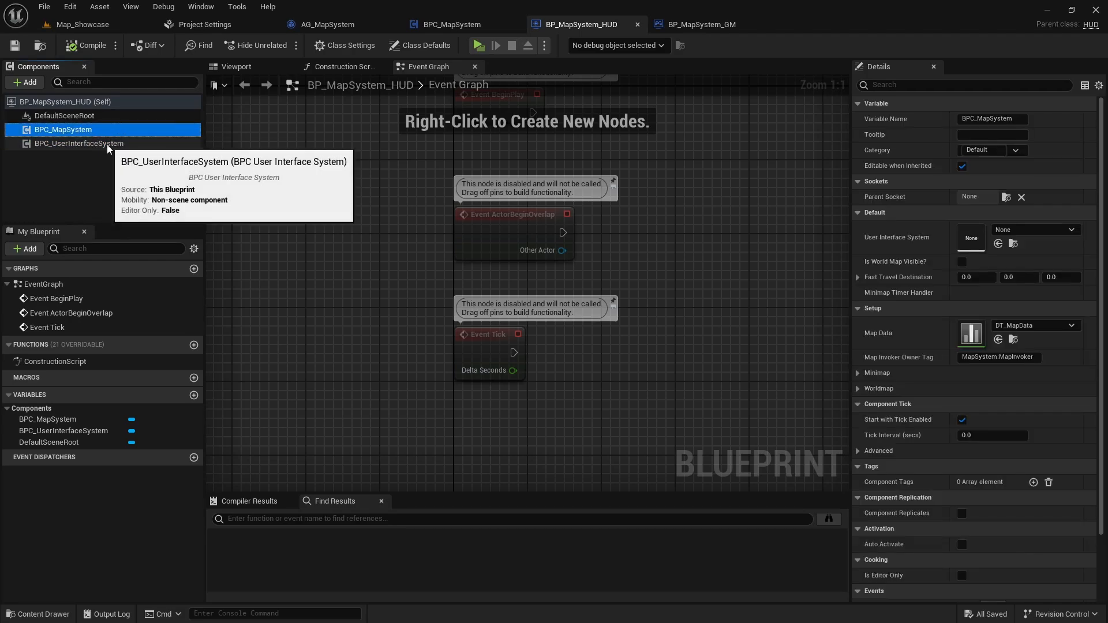
{"action": "left_click", "coordinate": [106, 144]}
{"action": "left_click", "coordinate": [83, 131]}
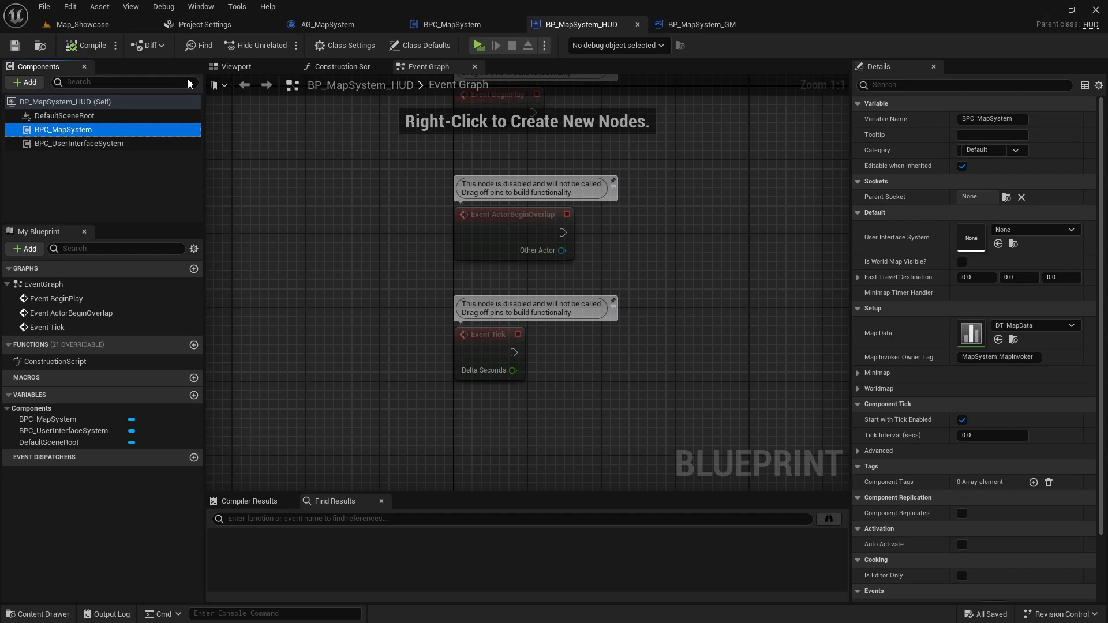
Open the BPC_MapSystem_Invoker blueprint from the Components folder and view its Check and Add Minimap Icon graph.
{"action": "left_click", "coordinate": [83, 24]}
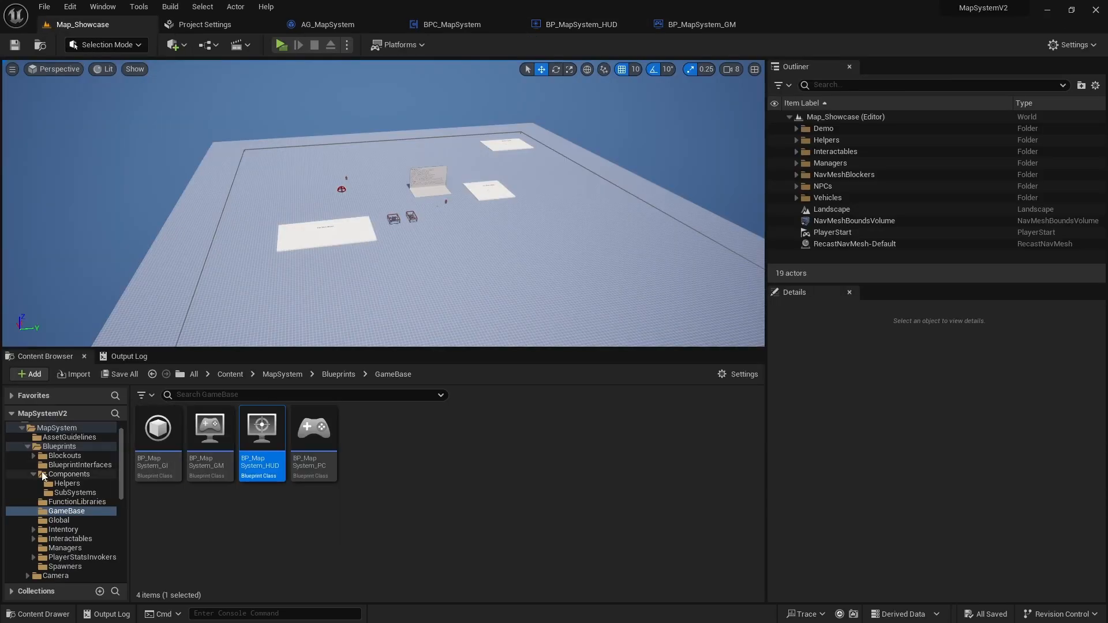
{"action": "left_click", "coordinate": [69, 475]}
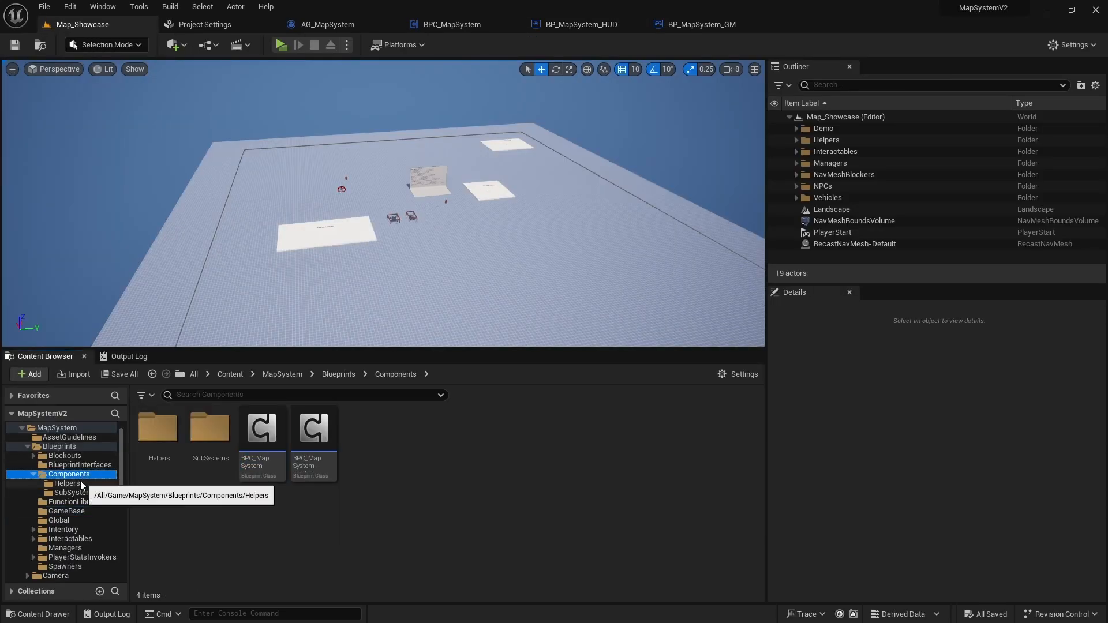
{"action": "left_click", "coordinate": [325, 447]}
{"action": "double_click", "coordinate": [326, 448]}
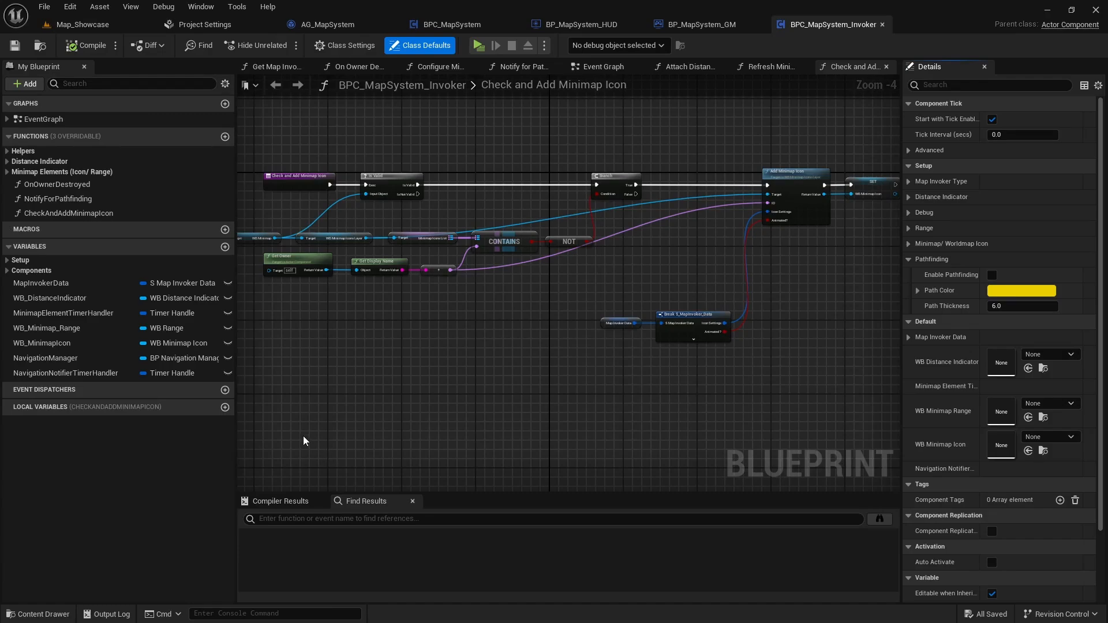
{"action": "scroll", "coordinate": [623, 345], "scroll_direction": "down", "scroll_amount": 1}
{"action": "right_click_drag", "start_coordinate": [623, 344], "coordinate": [526, 328]}
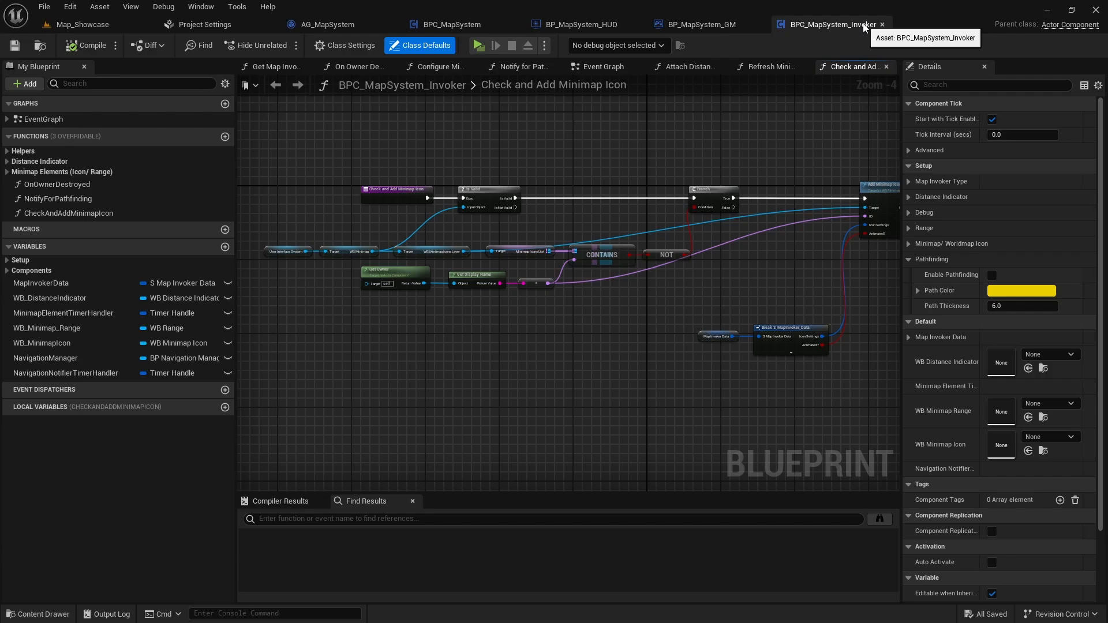
Expand the Setup variables of BPC_MapSystem_Invoker, including the Minimap/Worldmap Icon, Range, Pathfinding and Distance Indicator categories.
{"action": "left_click", "coordinate": [7, 260]}
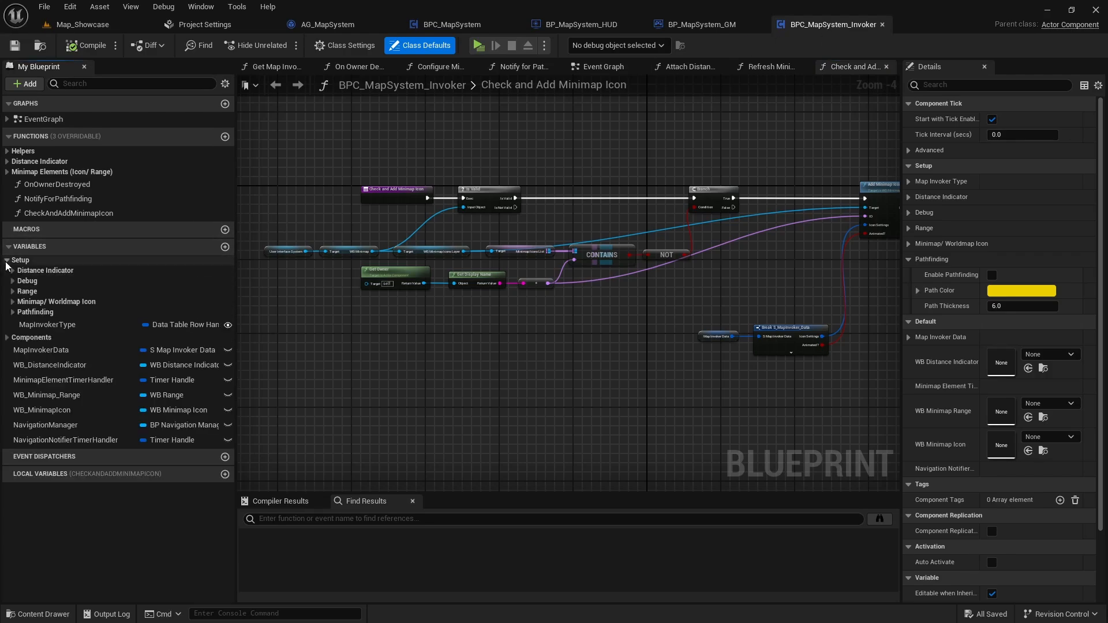
{"action": "left_click", "coordinate": [12, 302]}
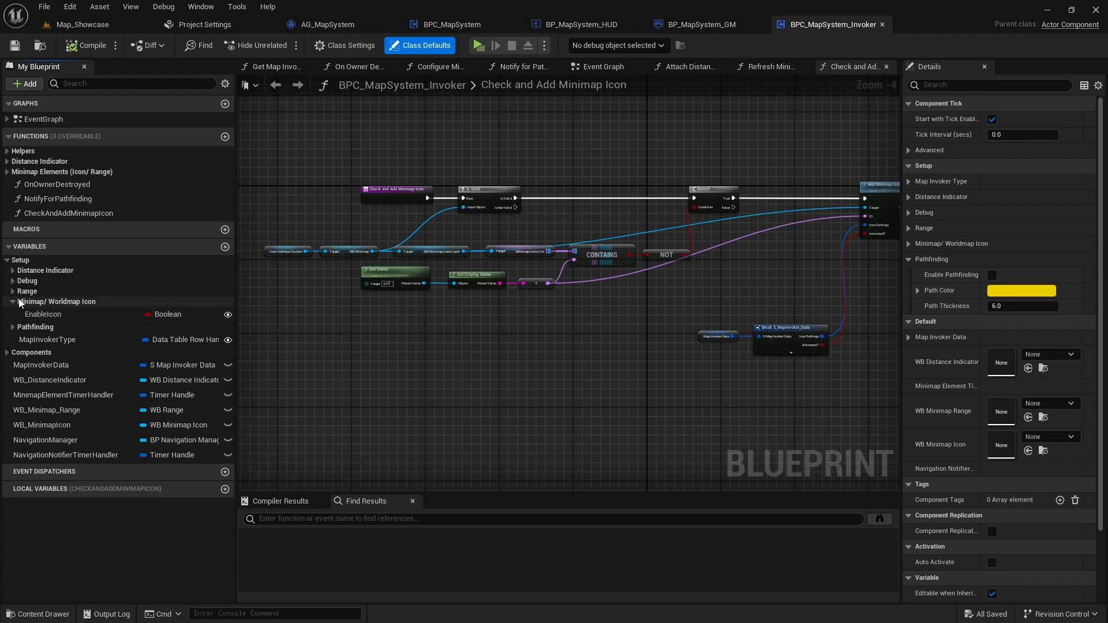
{"action": "left_click", "coordinate": [32, 291]}
{"action": "left_click", "coordinate": [29, 372]}
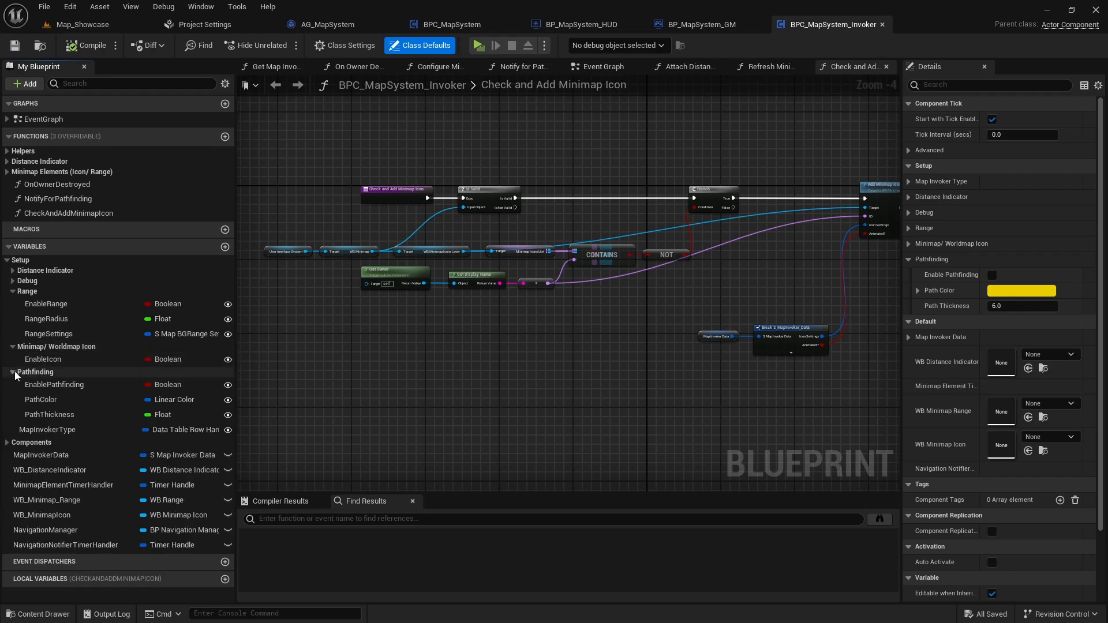
{"action": "left_click", "coordinate": [21, 270]}
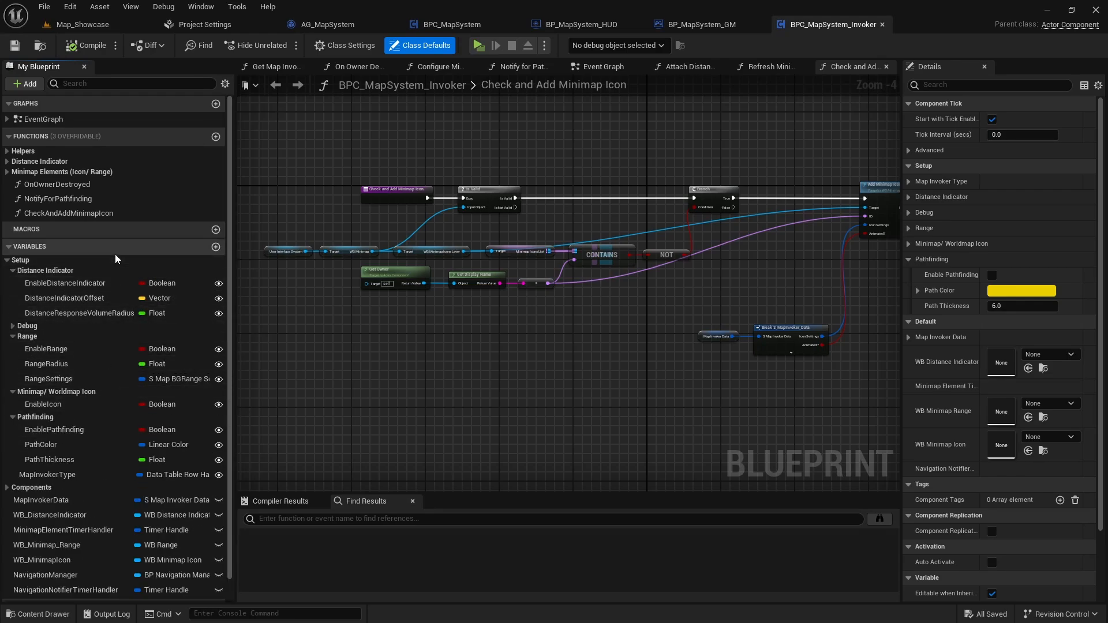
Return to the Map_Showcase level and select the Blueprints folder inside MapSystem's Characters folder.
{"action": "left_click", "coordinate": [92, 28]}
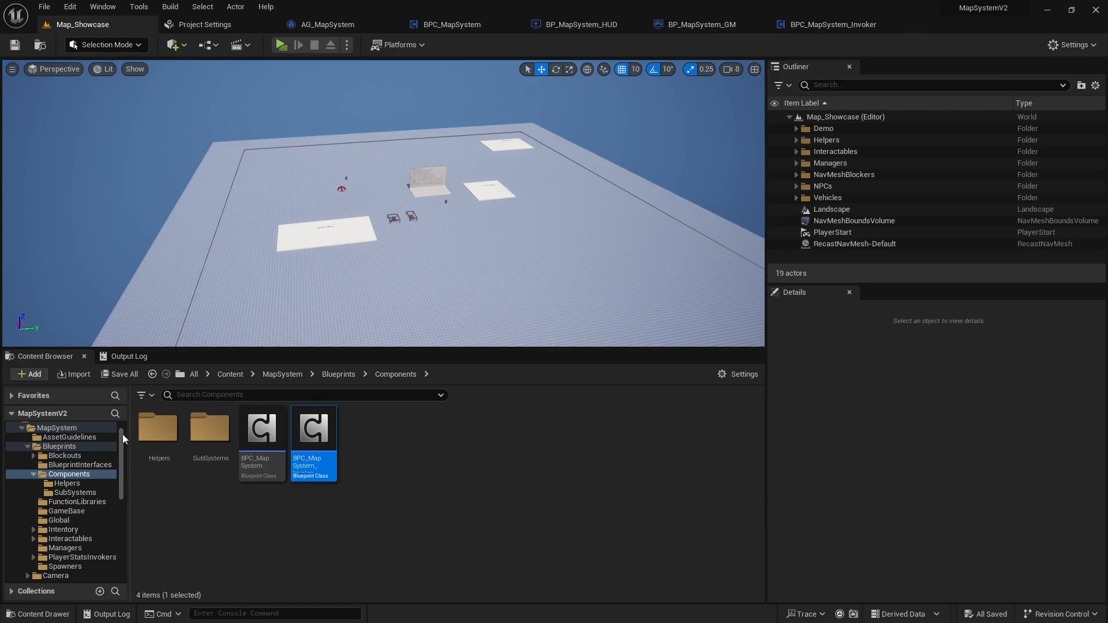
{"action": "scroll", "coordinate": [87, 468], "scroll_direction": "down", "scroll_amount": 3}
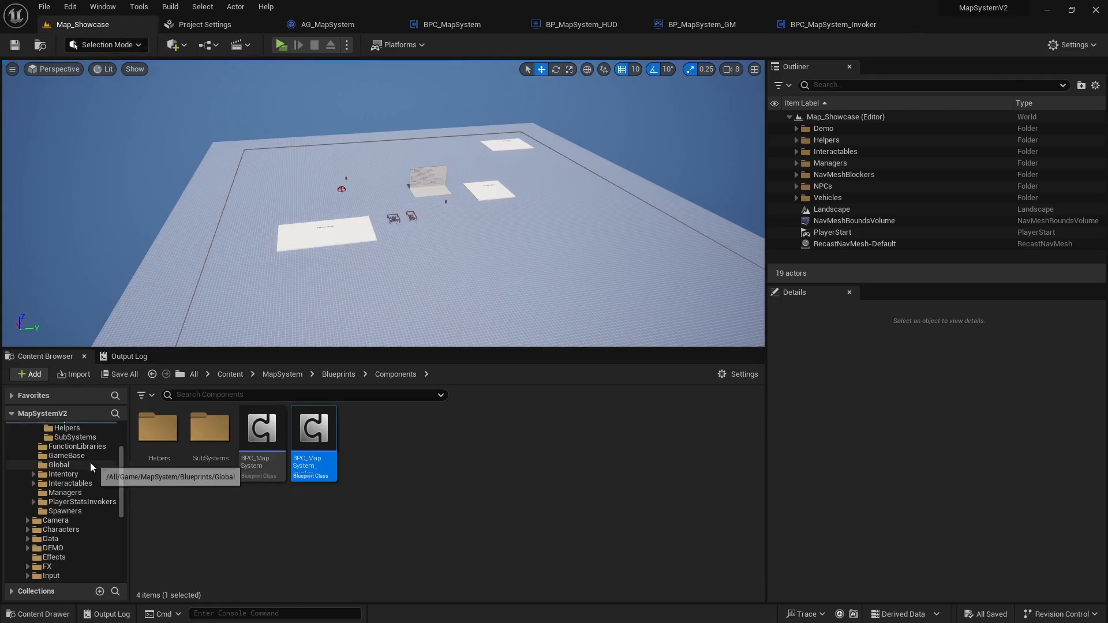
{"action": "left_click", "coordinate": [64, 529]}
{"action": "left_click", "coordinate": [209, 459]}
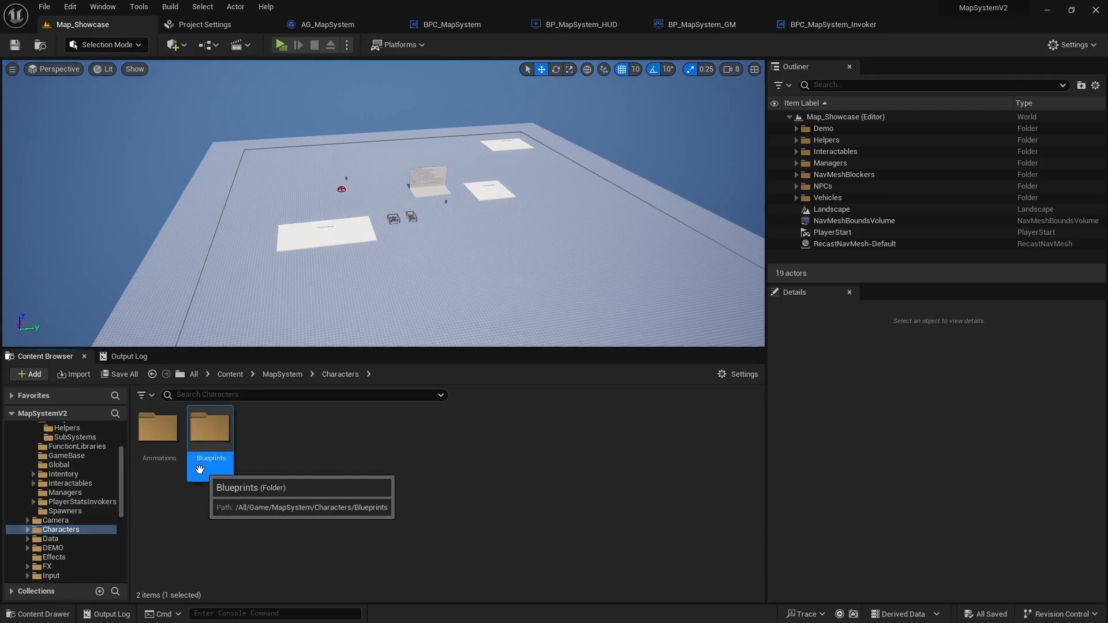
Select the BP_NPC_TeamBlue_Female character in the level and enlarge its component list in the details.
{"action": "right_click_drag", "start_coordinate": [384, 203], "coordinate": [443, 236]}
{"action": "key", "text": "w"}
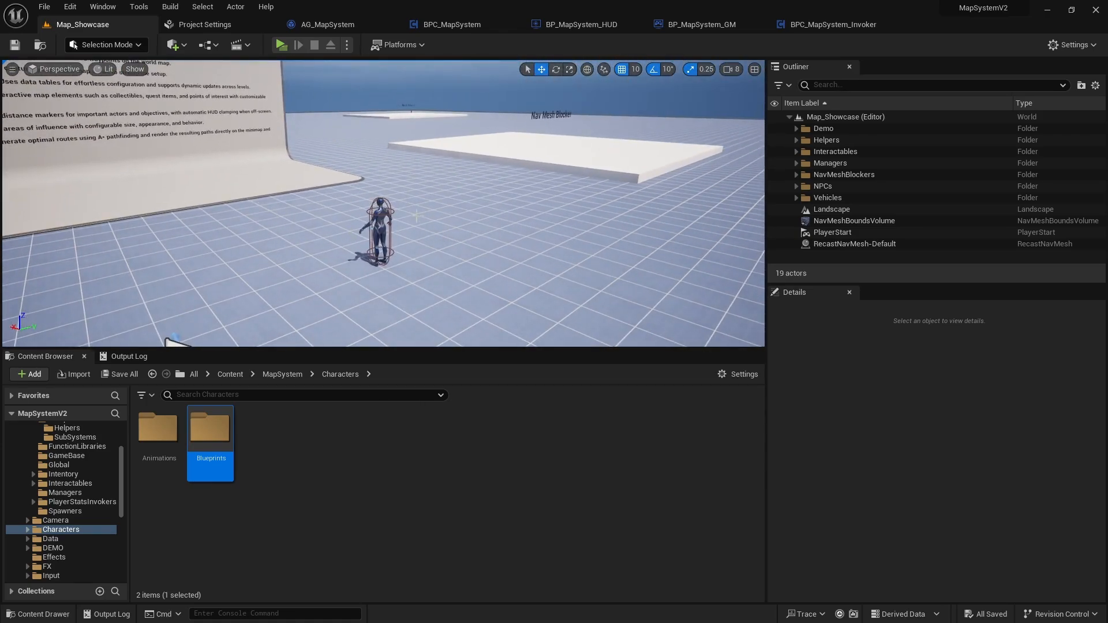
{"action": "left_click", "coordinate": [376, 217]}
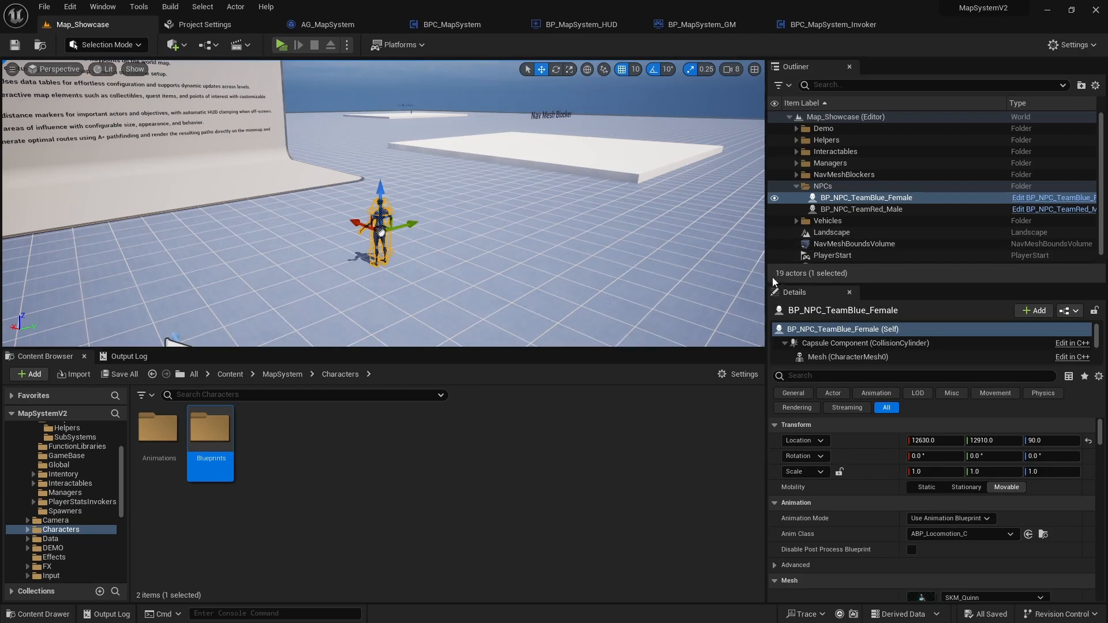
{"action": "scroll", "coordinate": [888, 332], "scroll_direction": "down", "scroll_amount": 3}
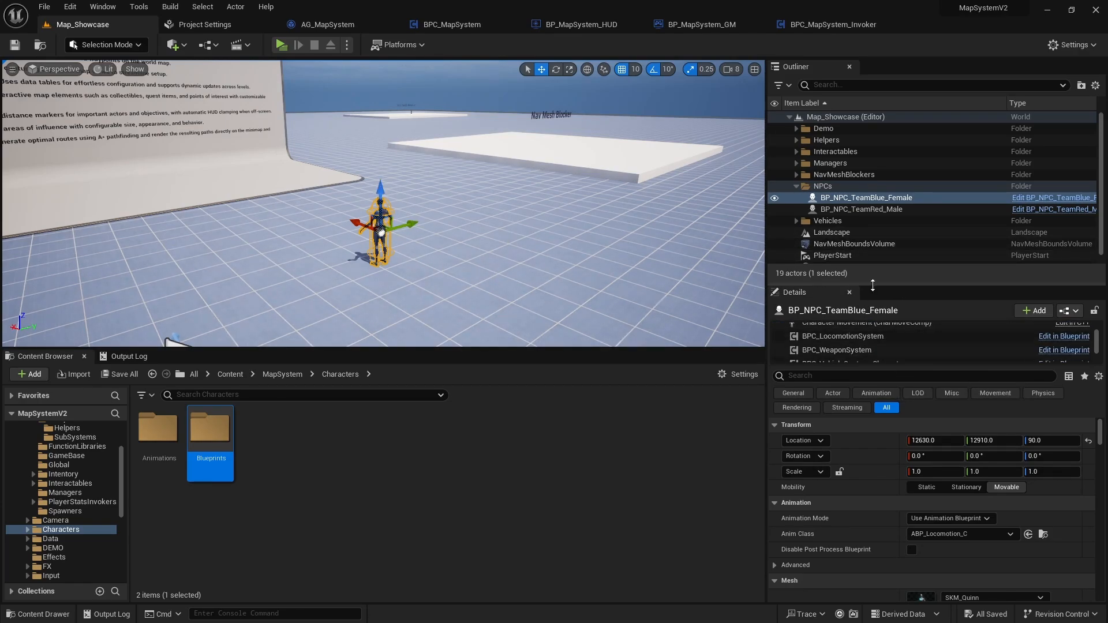
{"action": "left_click_drag", "start_coordinate": [894, 285], "coordinate": [895, 260]}
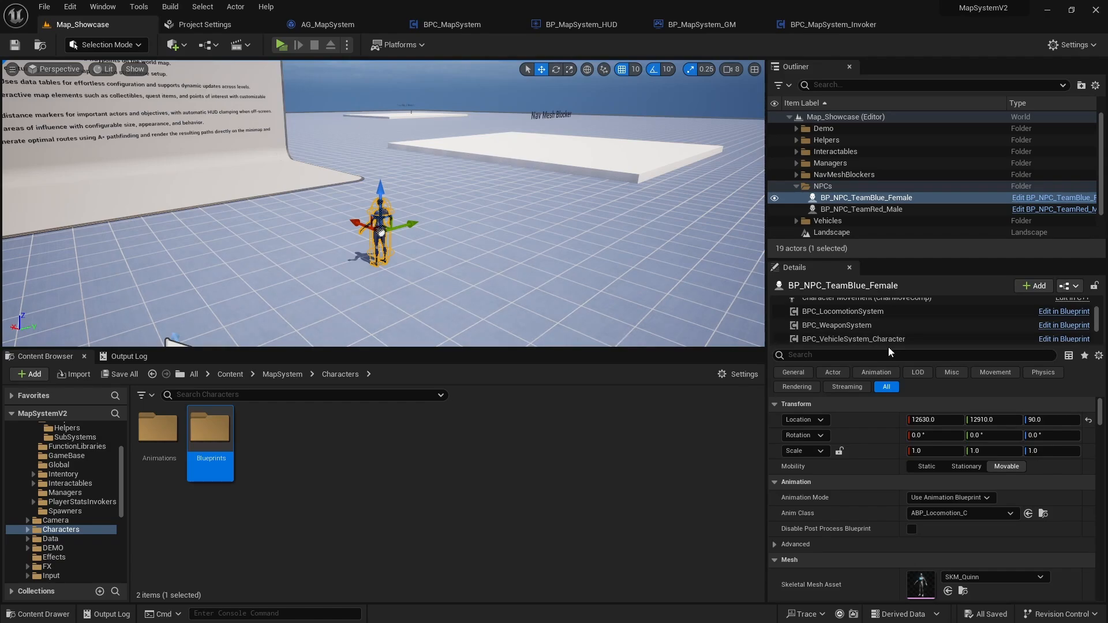
{"action": "left_click_drag", "start_coordinate": [891, 348], "coordinate": [891, 377]}
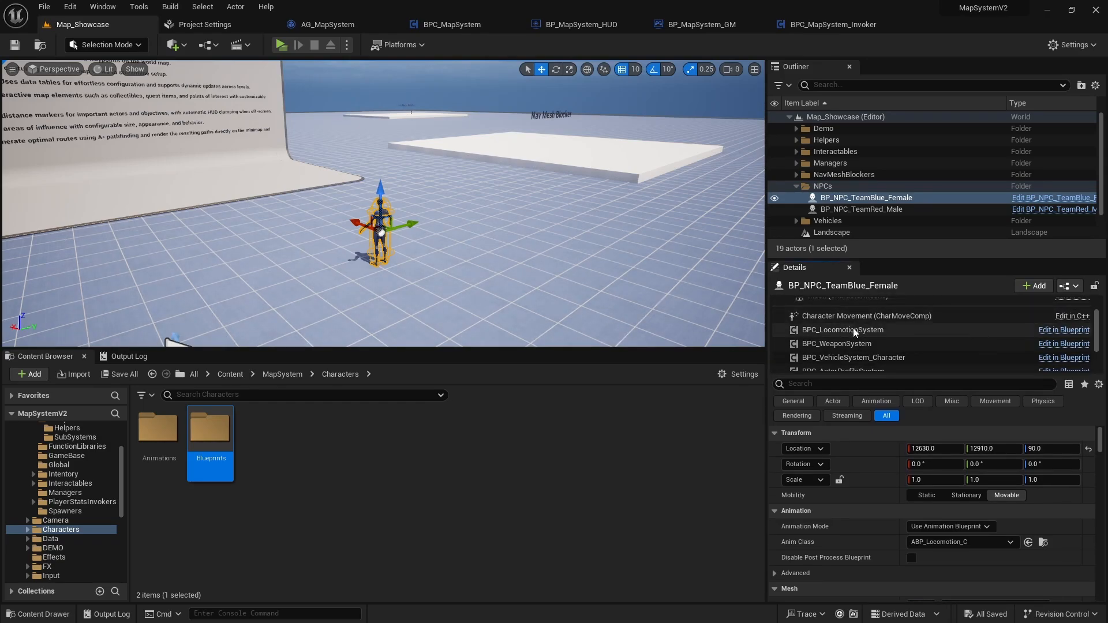
Inspect the NPC's component settings, including BPC_WeaponSystem, BPC_VehicleSystem_Character, BPC_ActorProfileSystem, BPC_MontageHelper, BPC_InventorySystem and BPC_NPCAISystem.
{"action": "scroll", "coordinate": [877, 337], "scroll_direction": "down", "scroll_amount": 1}
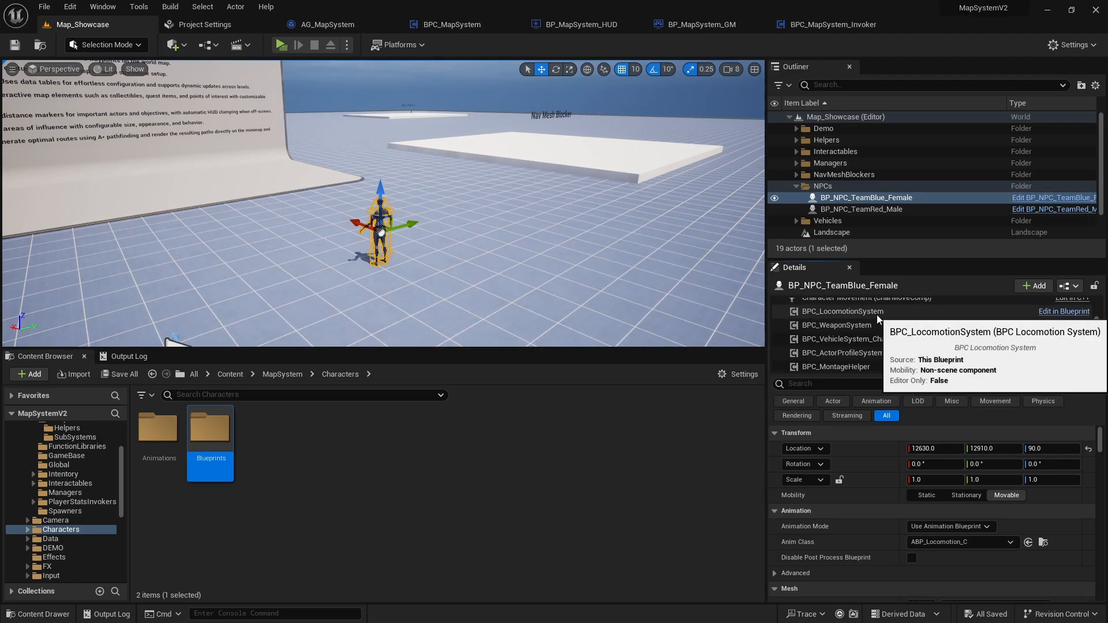
{"action": "left_click", "coordinate": [875, 327]}
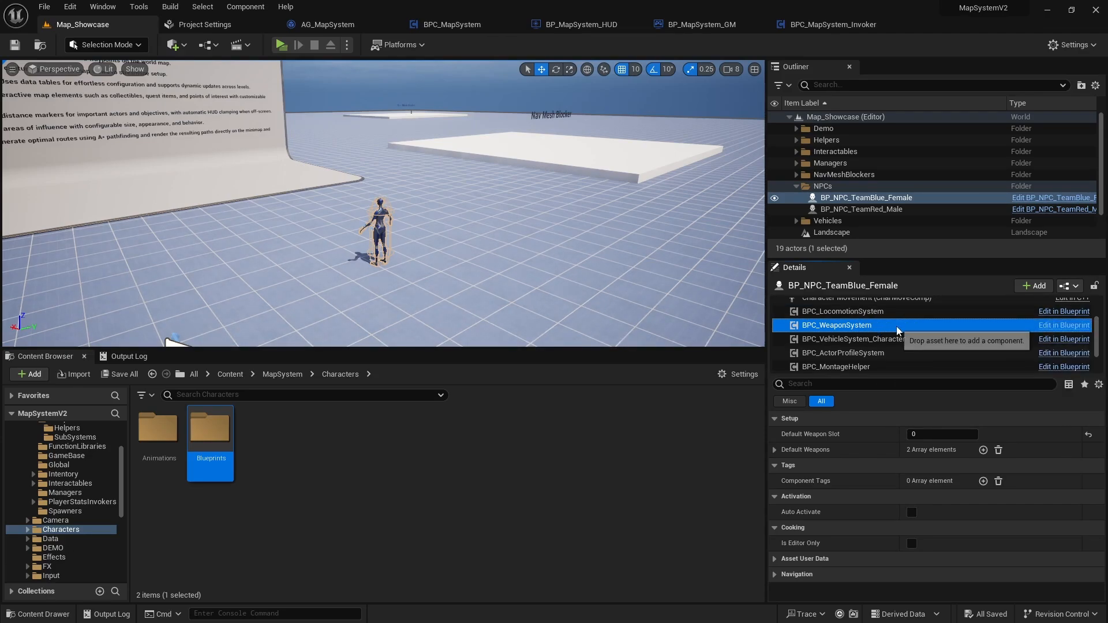
{"action": "left_click", "coordinate": [909, 340]}
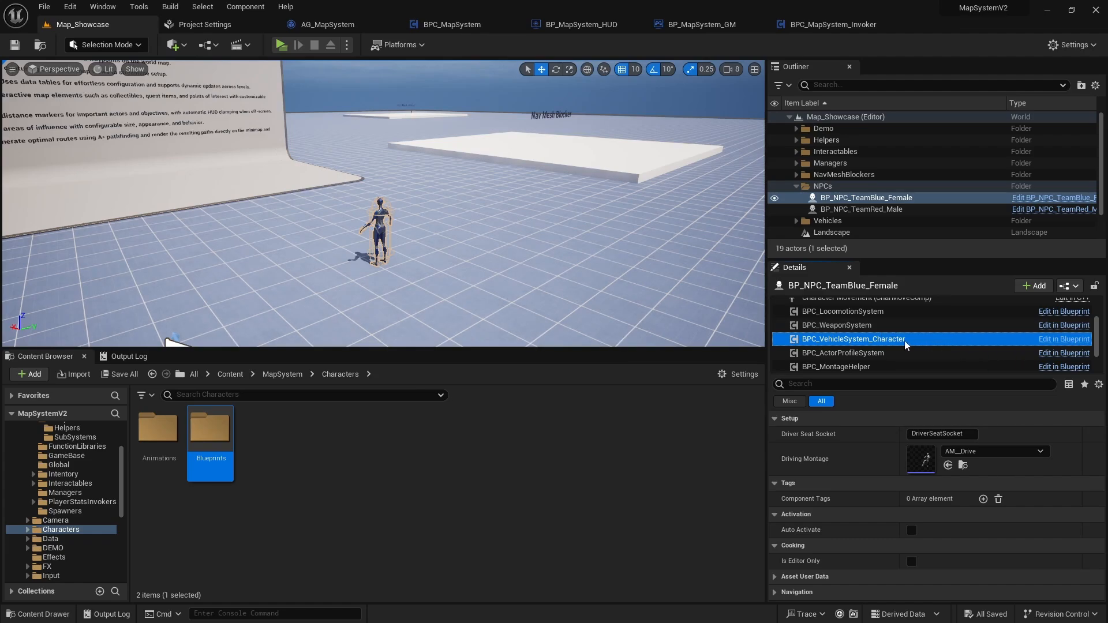
{"action": "scroll", "coordinate": [946, 333], "scroll_direction": "down", "scroll_amount": 1}
{"action": "left_click", "coordinate": [882, 334]}
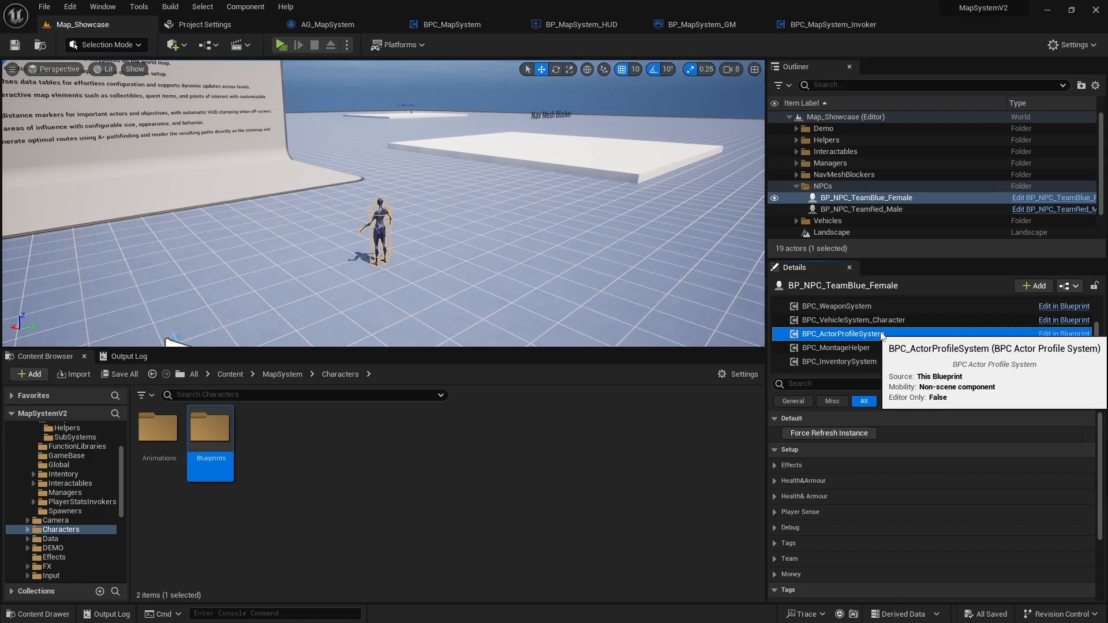
{"action": "scroll", "coordinate": [883, 333], "scroll_direction": "down", "scroll_amount": 1}
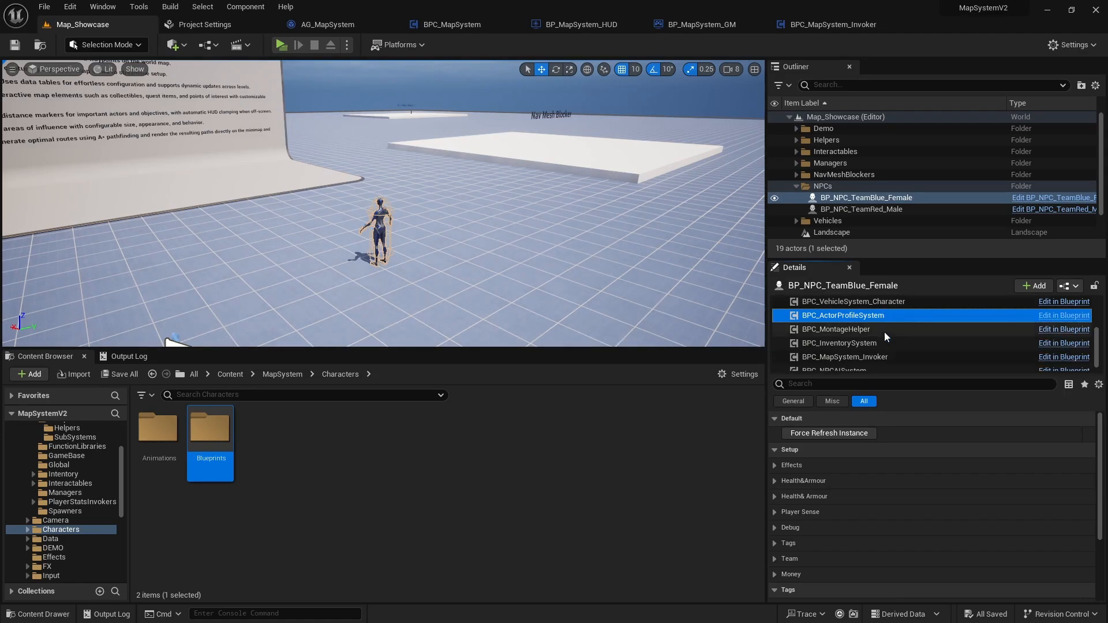
{"action": "left_click", "coordinate": [867, 334]}
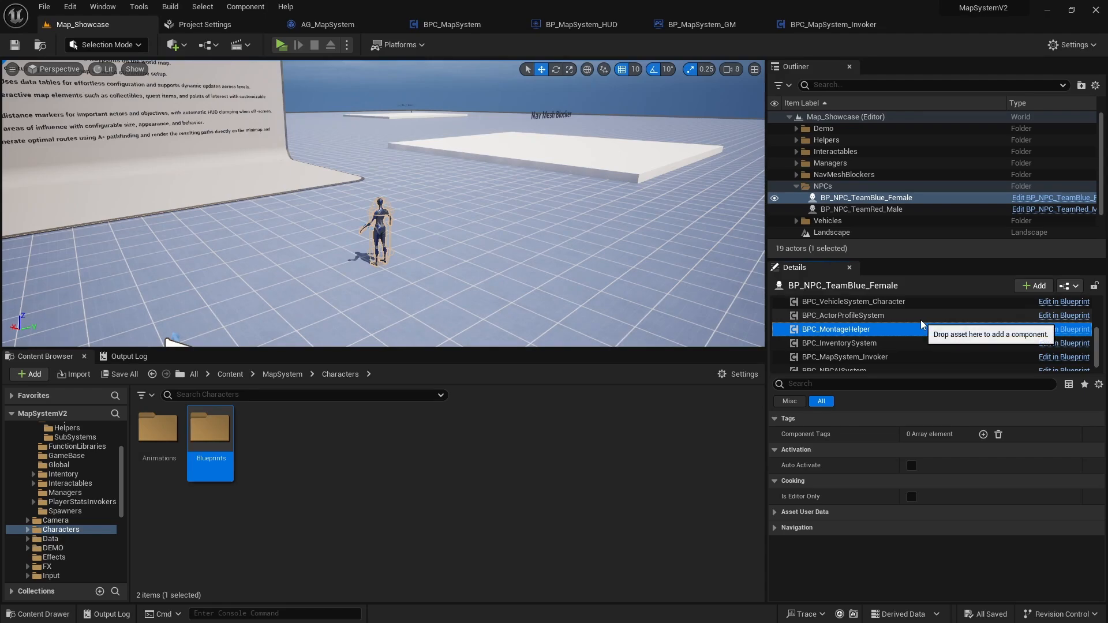
{"action": "scroll", "coordinate": [920, 320], "scroll_direction": "down", "scroll_amount": 1}
{"action": "left_click", "coordinate": [881, 341]}
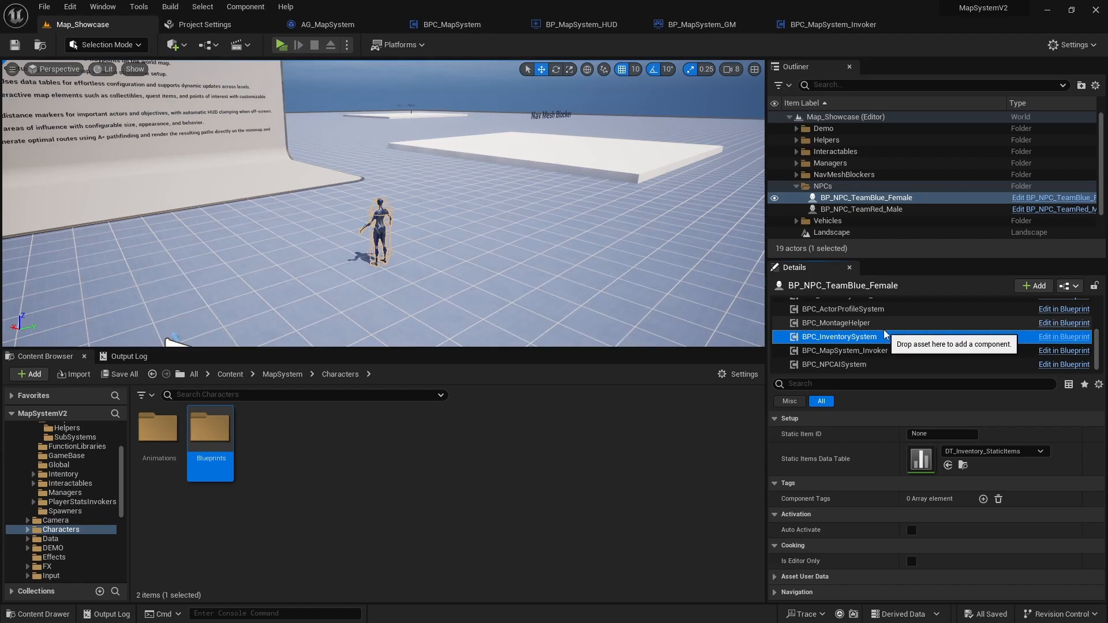
{"action": "left_click", "coordinate": [883, 365]}
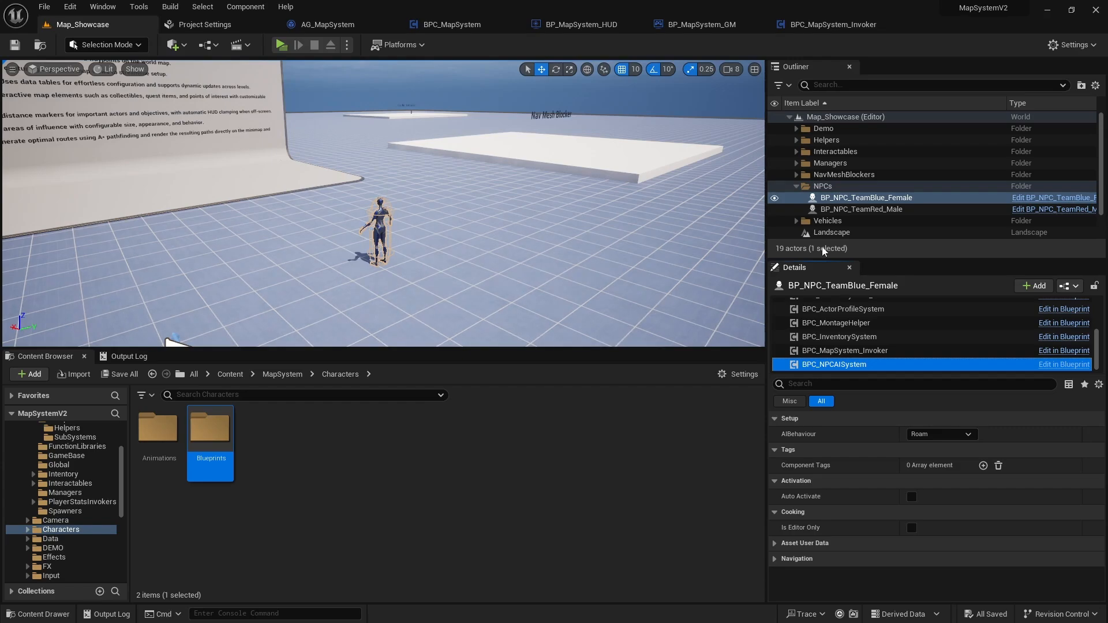
Select the NPC's BPC_MapSystem_Invoker component and expand its Minimap/Worldmap Icon, Range, Debug and Distance Indicator settings.
{"action": "left_click", "coordinate": [864, 352]}
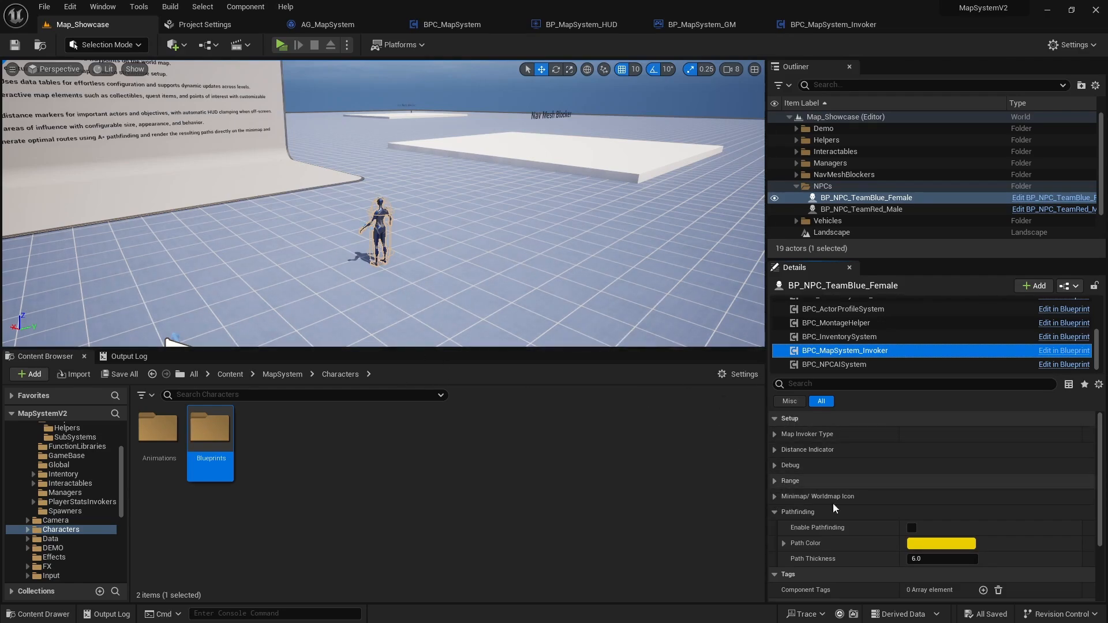
{"action": "left_click", "coordinate": [775, 497]}
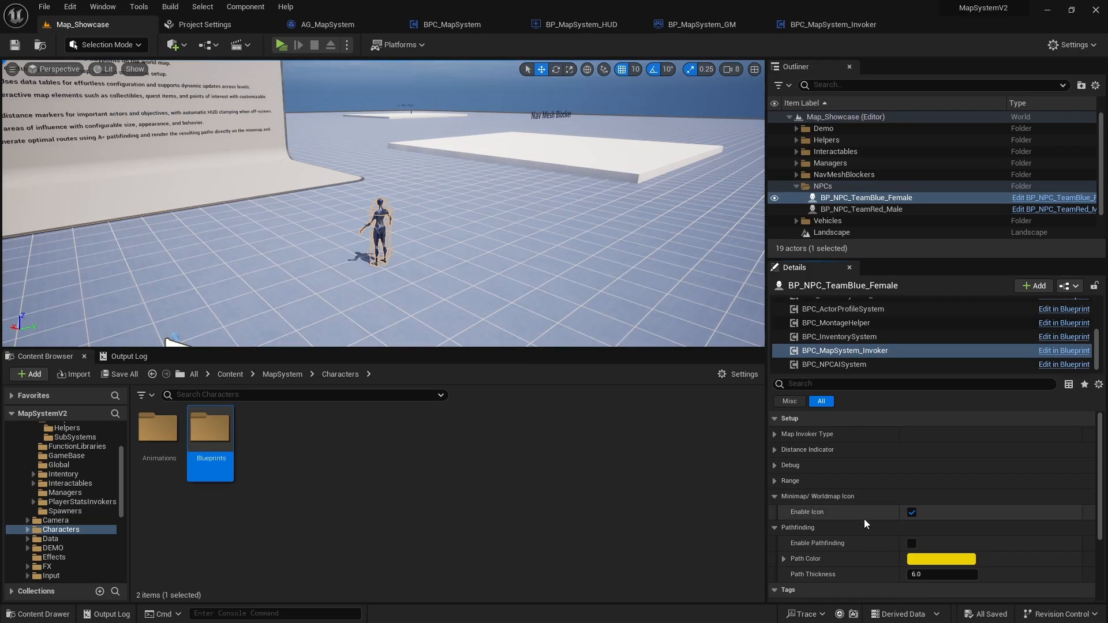
{"action": "left_click", "coordinate": [775, 481]}
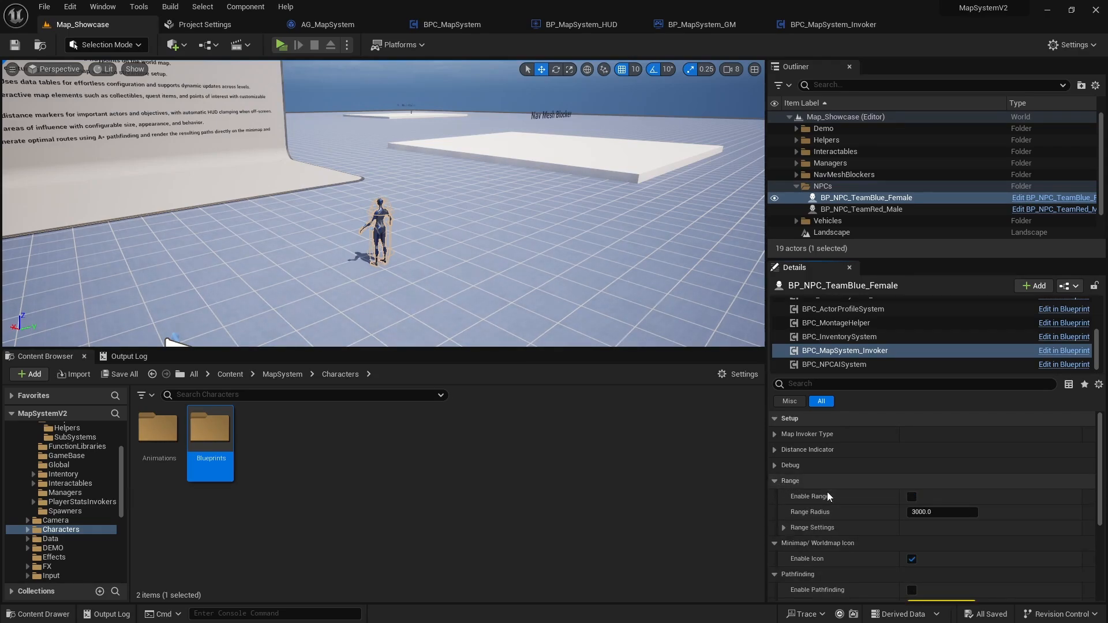
{"action": "left_click", "coordinate": [774, 465]}
{"action": "left_click", "coordinate": [775, 450]}
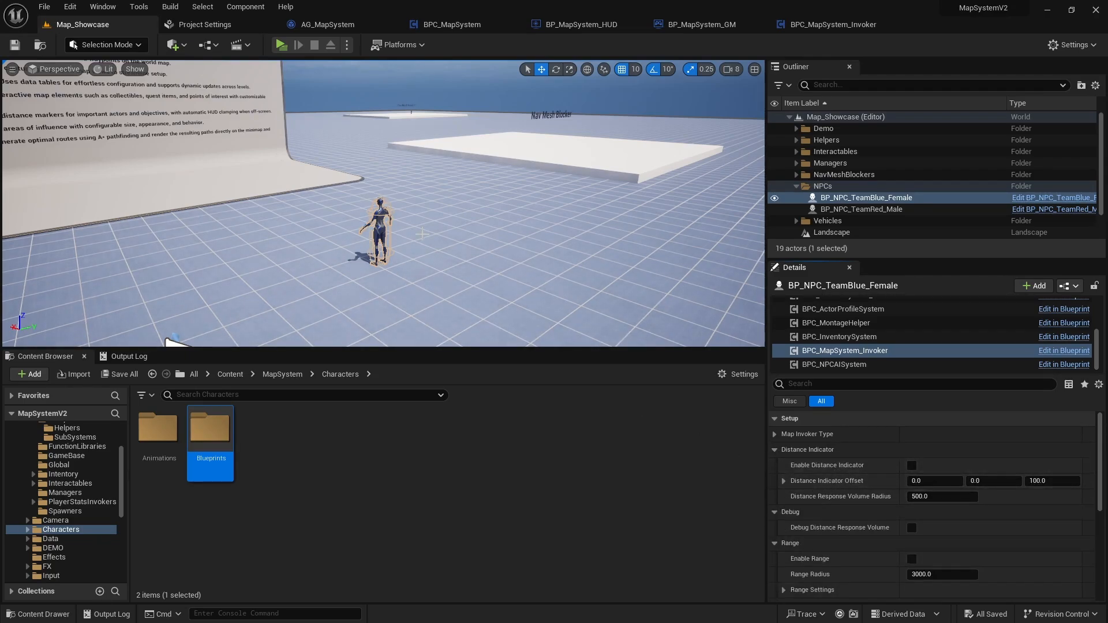
Playtest the level, running up to the Team Blue NPC to check its icon on the minimap, and stop the preview.
{"action": "left_click", "coordinate": [283, 50]}
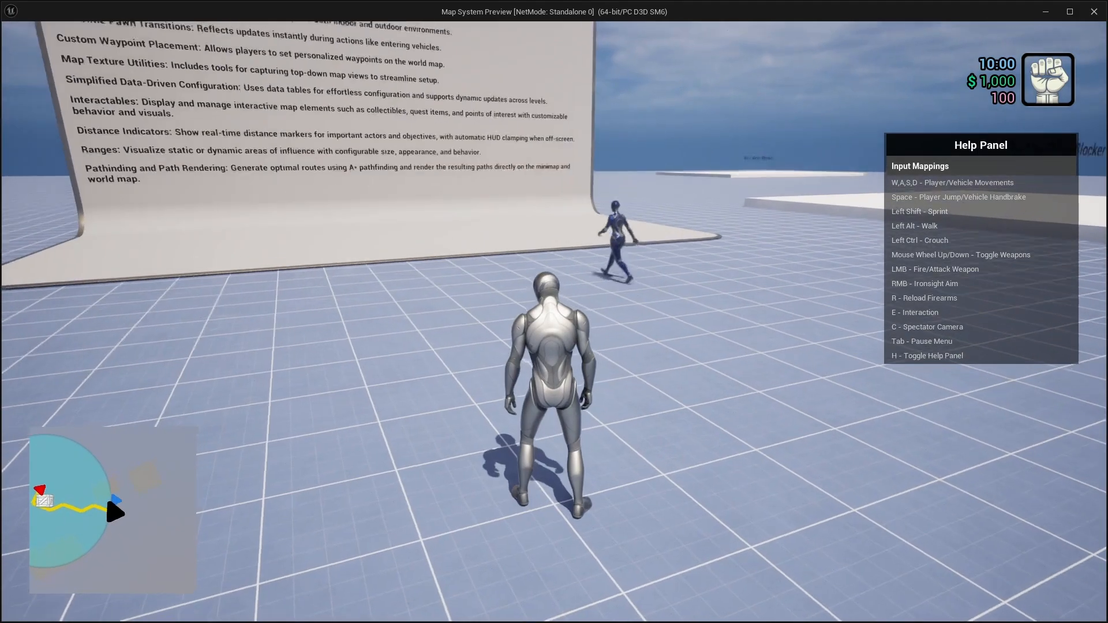
{"action": "key", "text": "w"}
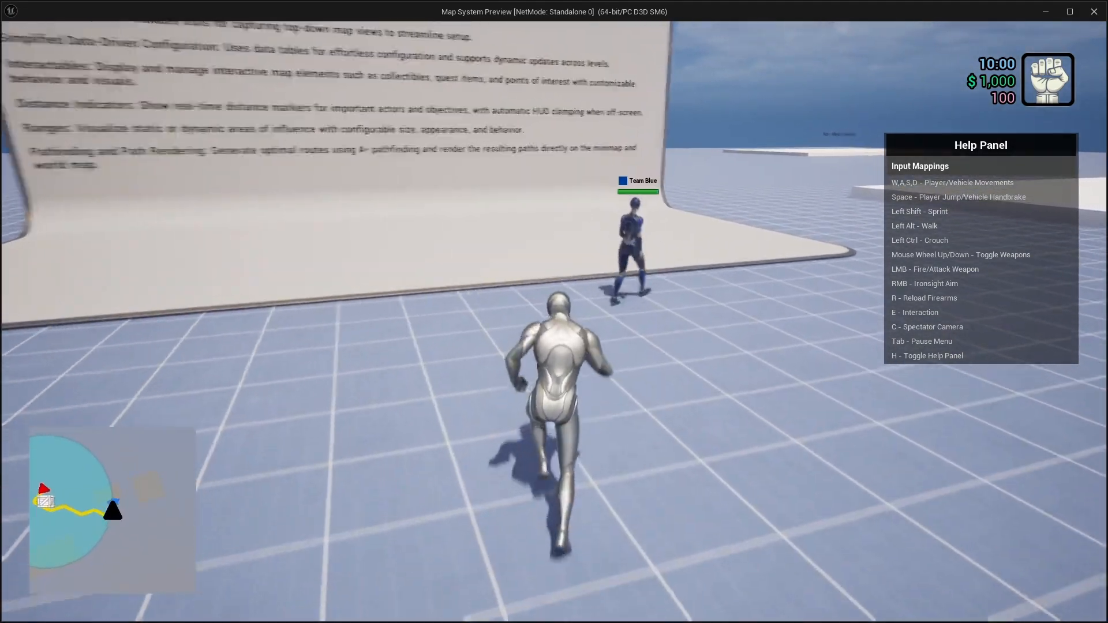
{"action": "key", "text": "a"}
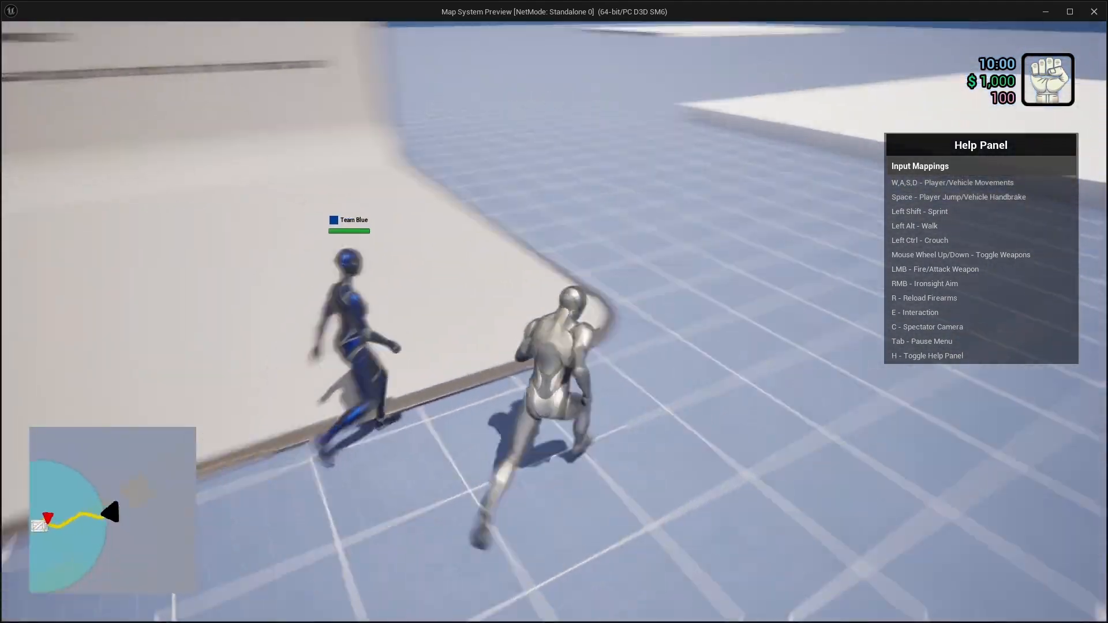
{"action": "key", "text": "s"}
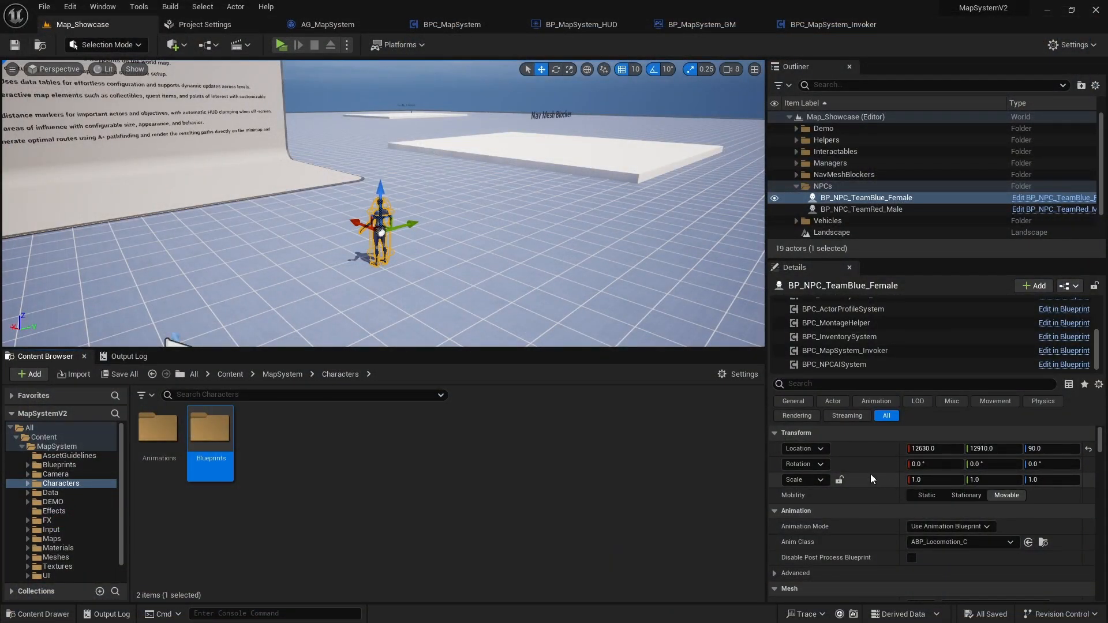
Turn on Enable Range in the NPC's BPC_MapSystem_Invoker component and expand its Range Settings.
{"action": "left_click", "coordinate": [854, 352]}
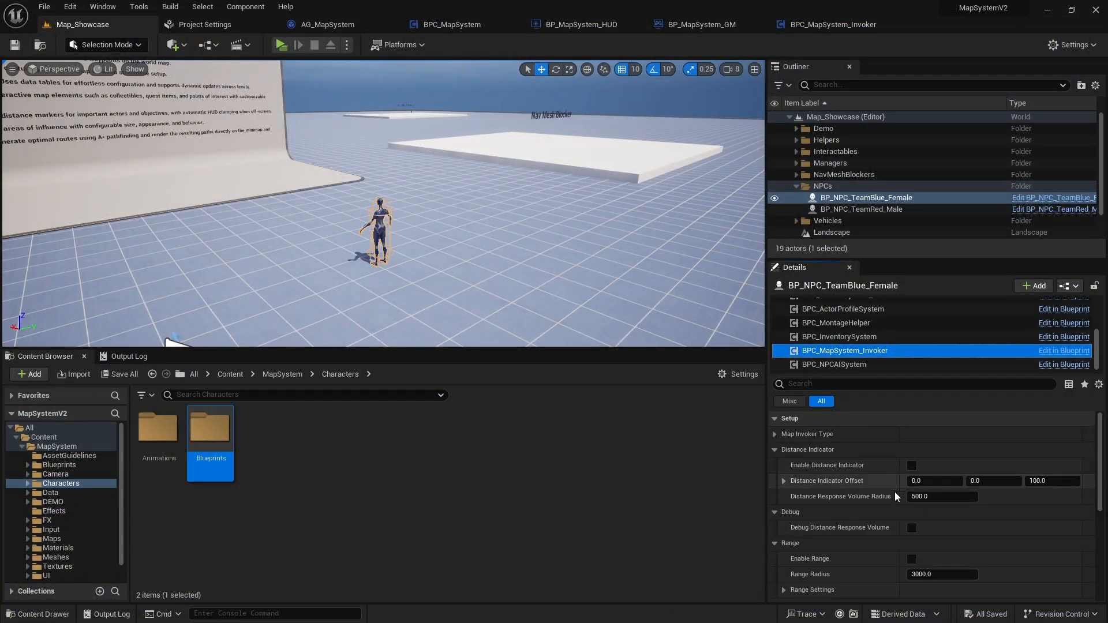
{"action": "left_click", "coordinate": [912, 560]}
{"action": "scroll", "coordinate": [909, 563], "scroll_direction": "down", "scroll_amount": 1}
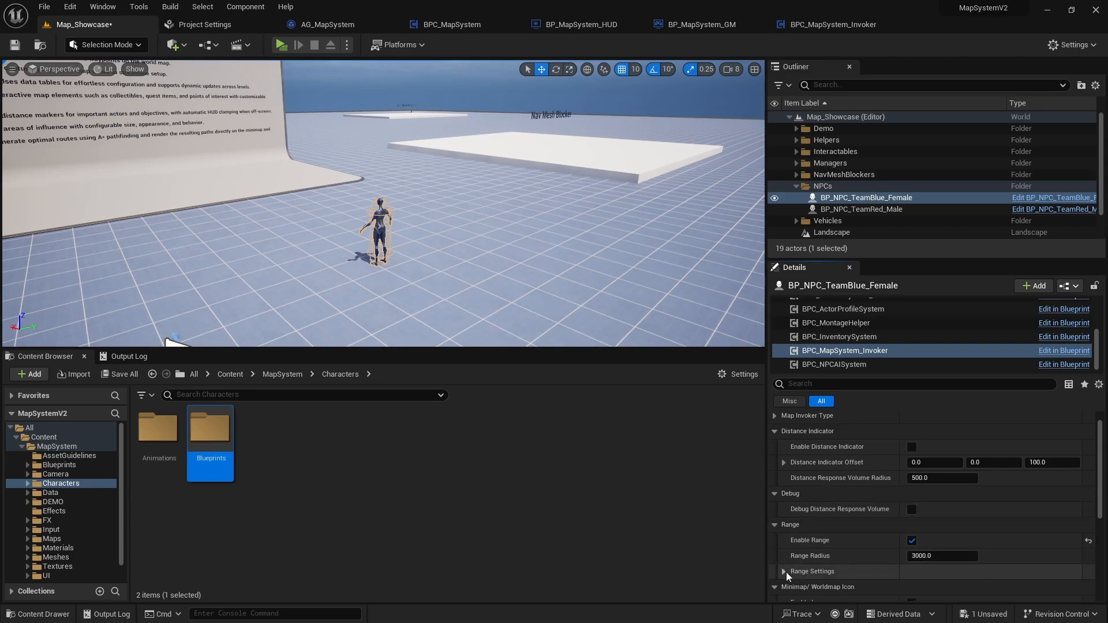
{"action": "left_click", "coordinate": [848, 571]}
{"action": "scroll", "coordinate": [848, 551], "scroll_direction": "down", "scroll_amount": 2}
{"action": "scroll", "coordinate": [848, 574], "scroll_direction": "down", "scroll_amount": 1}
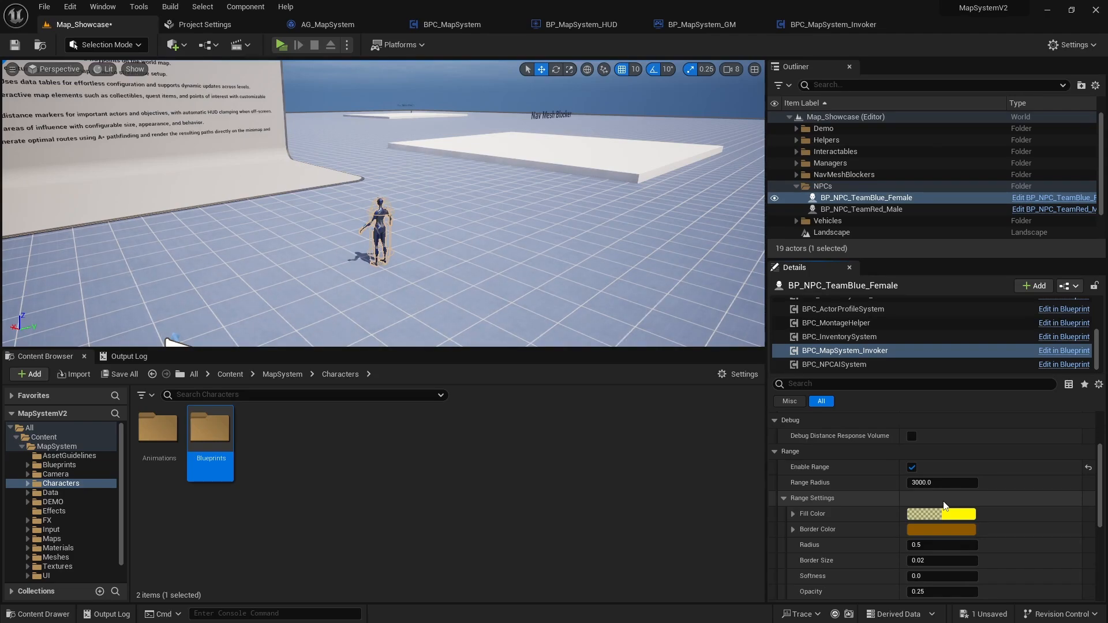
Playtest the level, running around the Team Blue NPC to examine its range circle on the minimap, and end the session.
{"action": "left_click", "coordinate": [281, 45]}
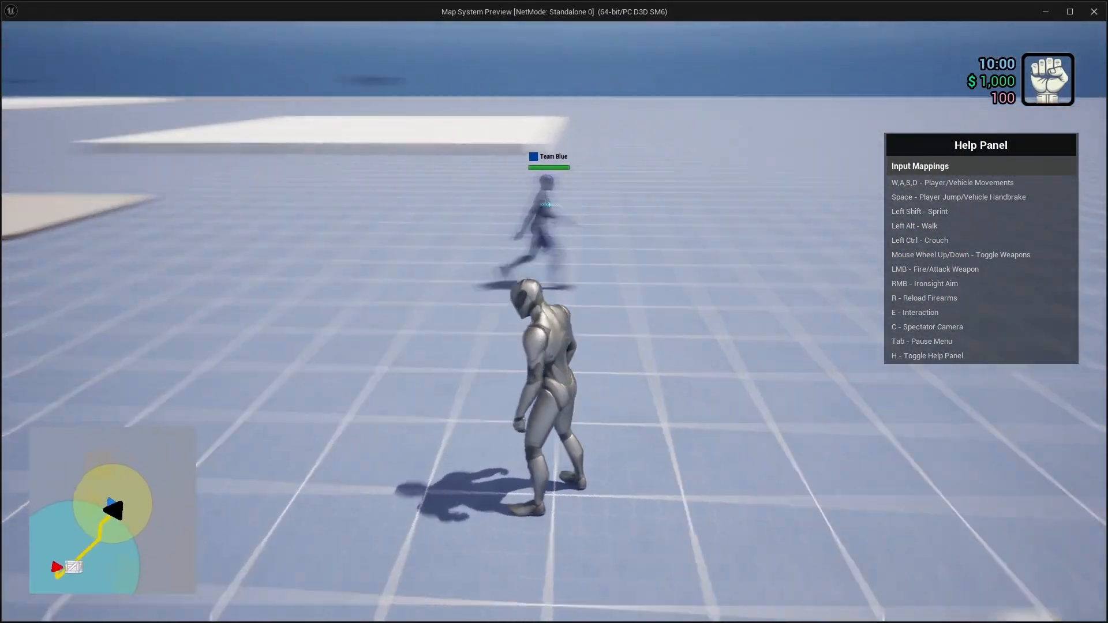
{"action": "key", "text": "w"}
{"action": "key", "text": "d"}
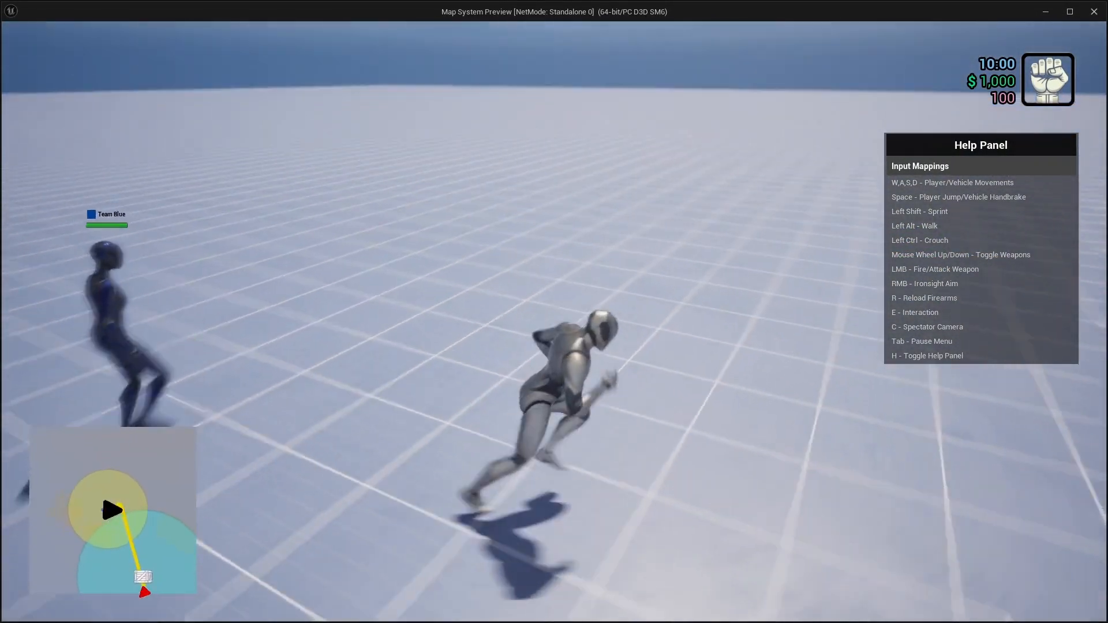
{"action": "key", "text": "s"}
{"action": "key", "text": "w"}
{"action": "key", "text": "d"}
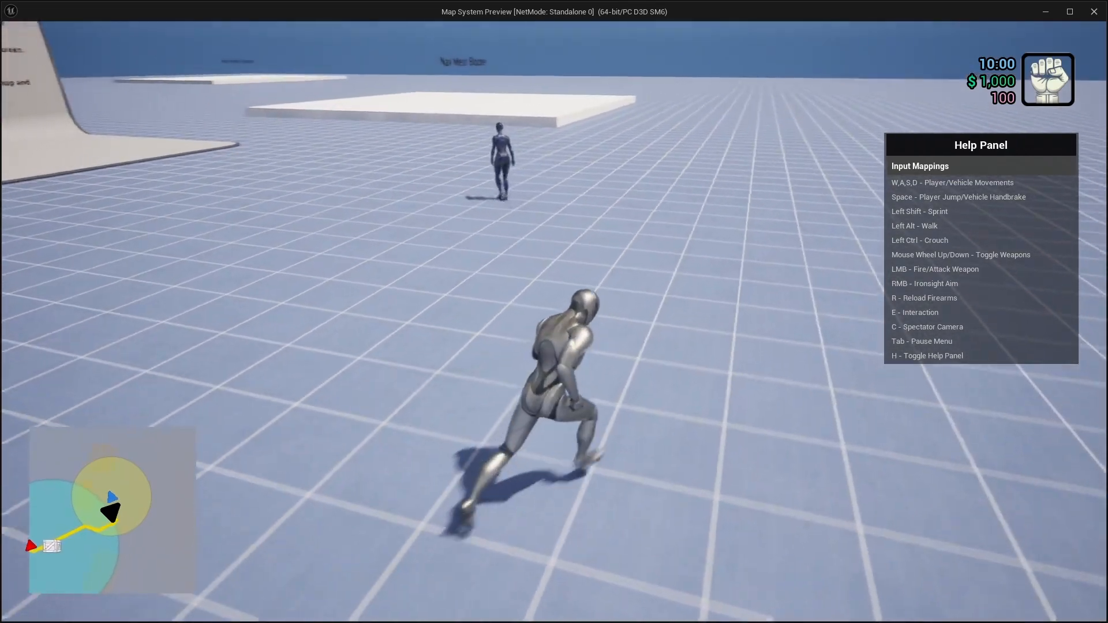
{"action": "key", "text": "w"}
{"action": "key", "text": "a"}
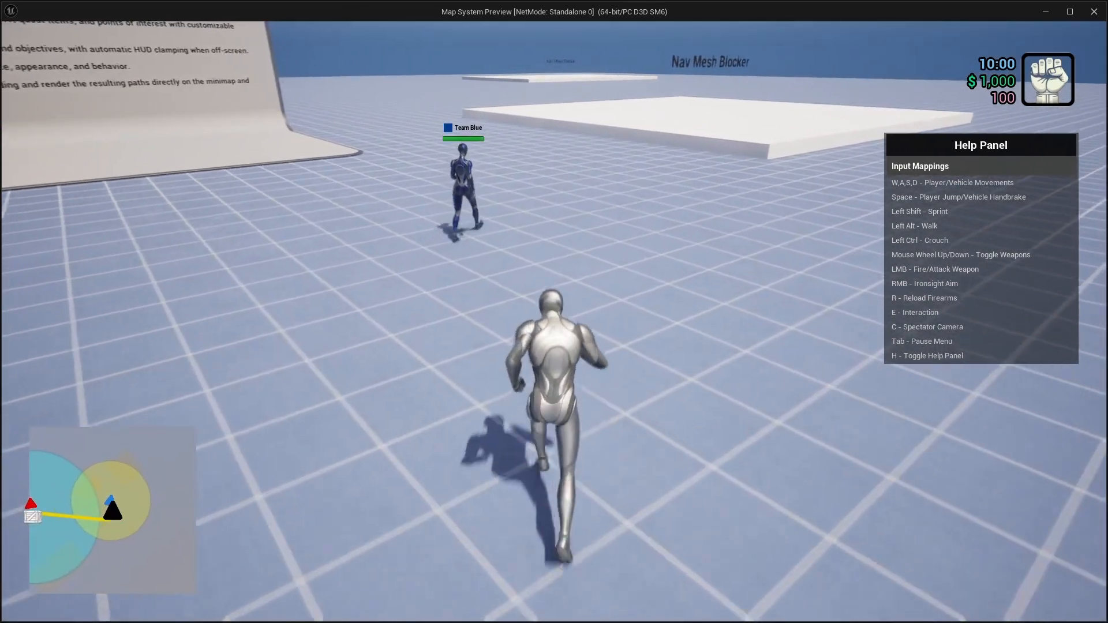
{"action": "key", "text": "w"}
{"action": "key", "text": "Escape"}
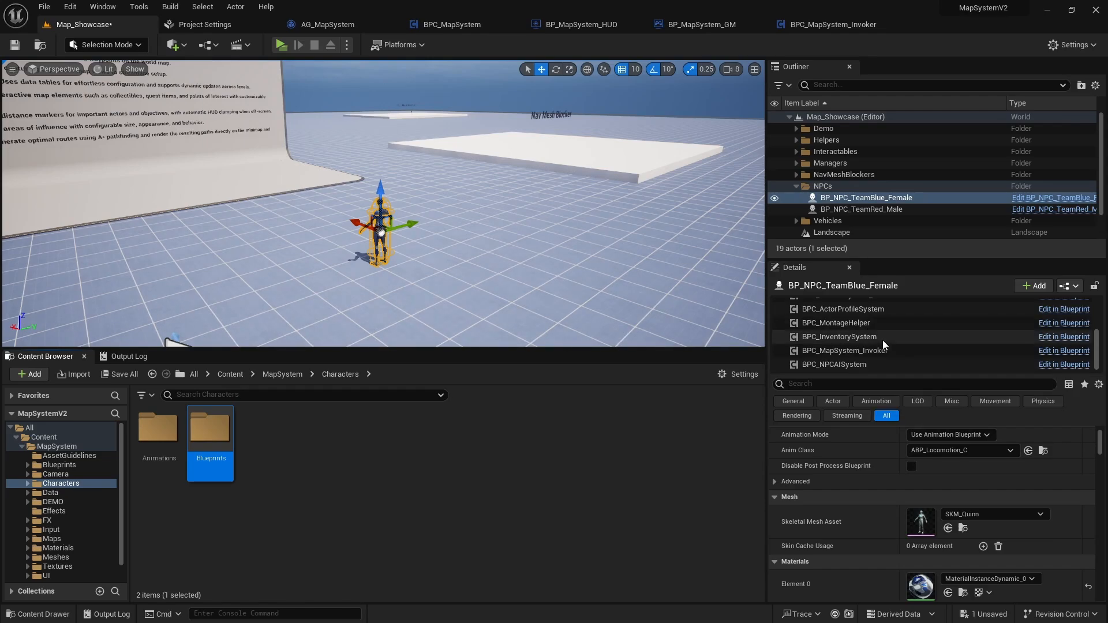
Turn on Enable Distance Indicator in the NPC's BPC_MapSystem_Invoker component.
{"action": "left_click", "coordinate": [870, 351]}
{"action": "scroll", "coordinate": [884, 441], "scroll_direction": "up", "scroll_amount": 2}
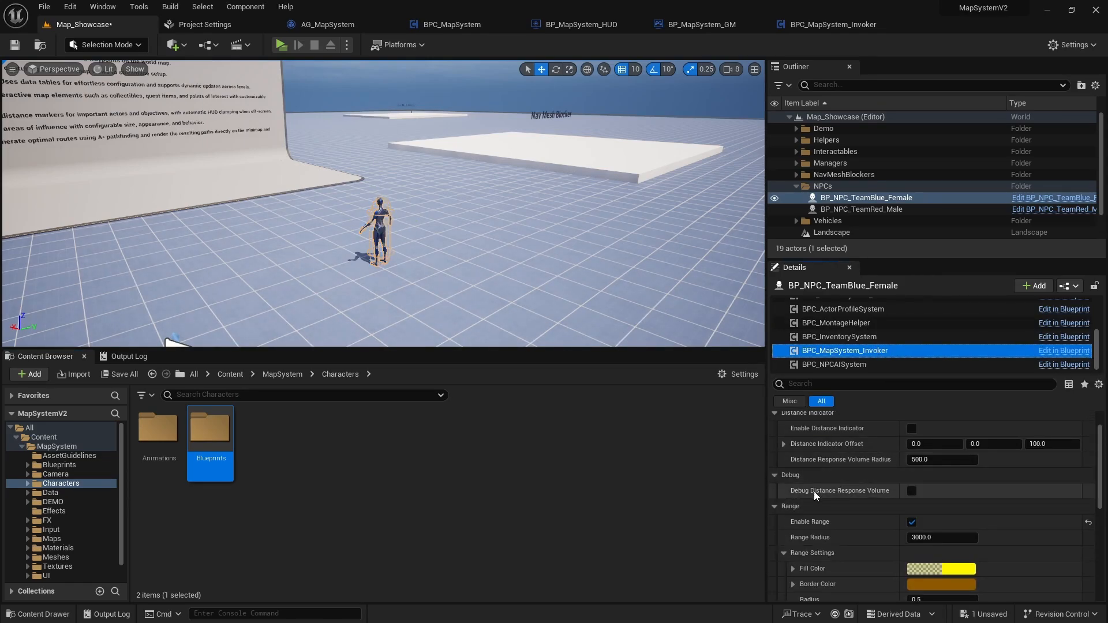
{"action": "scroll", "coordinate": [805, 494], "scroll_direction": "up", "scroll_amount": 2}
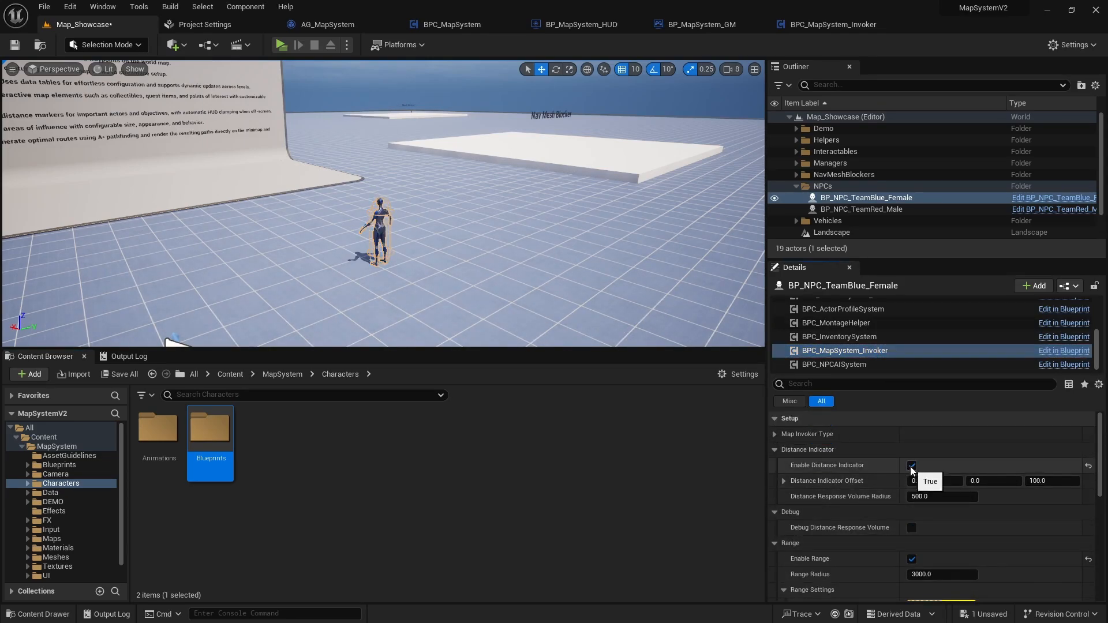
Playtest the level, running away from the Team Blue NPC to check its distance indicator, and exit the preview.
{"action": "left_click", "coordinate": [281, 45]}
{"action": "key", "text": "w"}
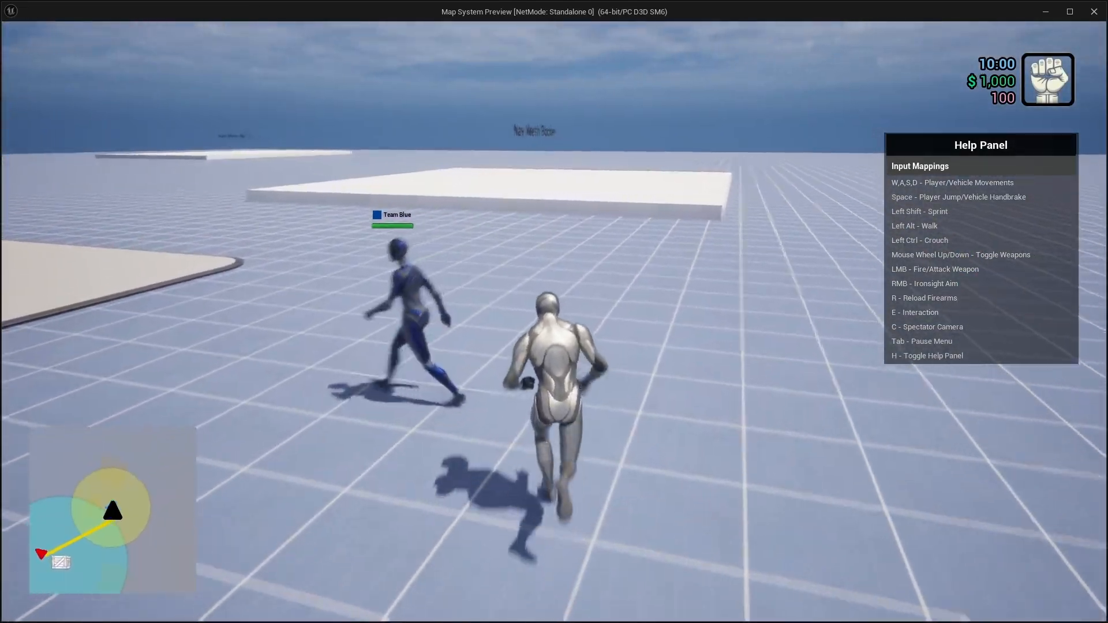
{"action": "key", "text": "s"}
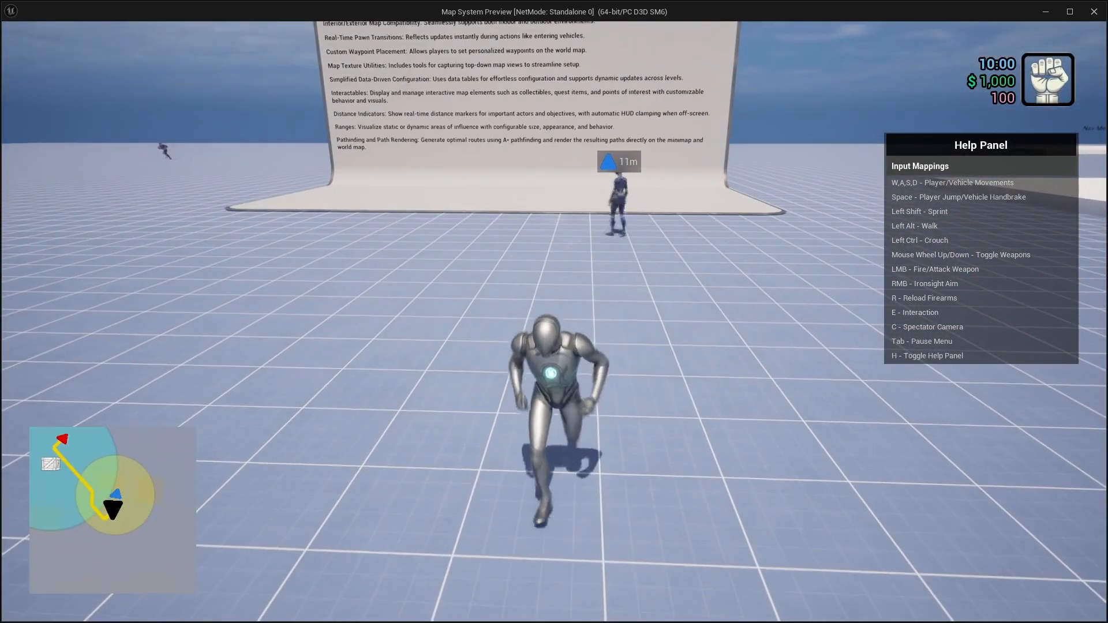
{"action": "key", "text": "d"}
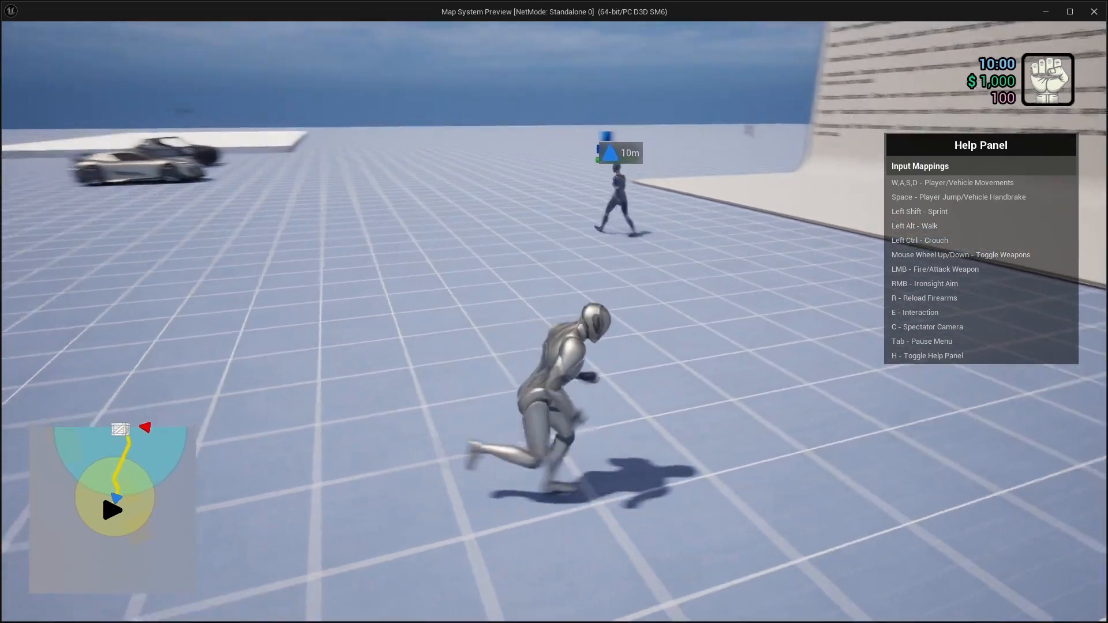
{"action": "key", "text": "s"}
{"action": "key", "text": "Escape"}
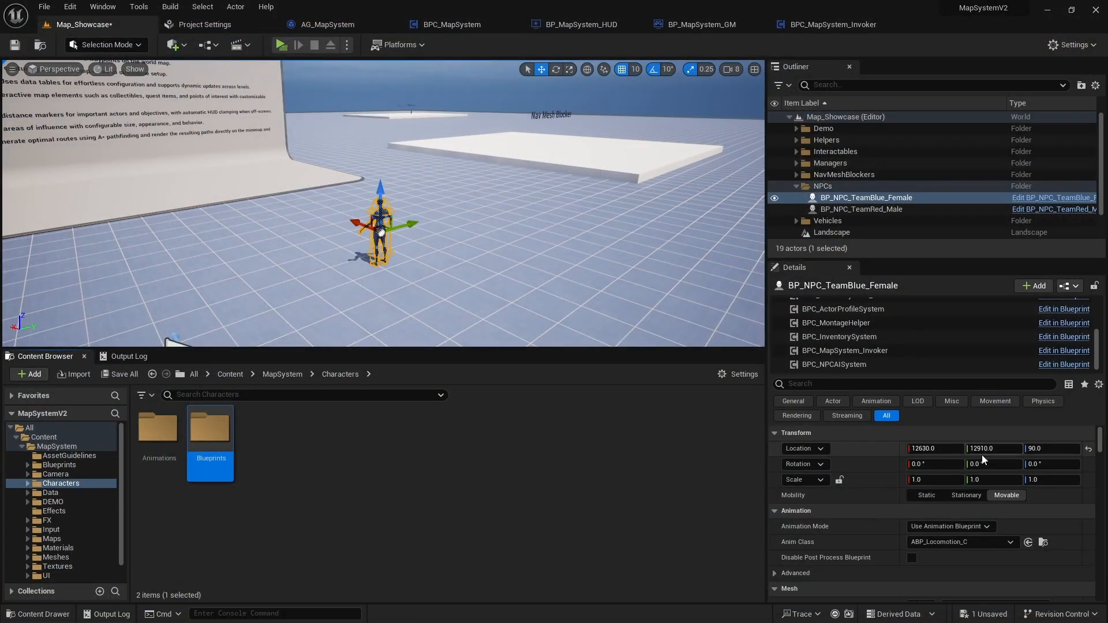
Turn off Enable Distance Indicator and Enable Range in the NPC's BPC_MapSystem_Invoker and briefly playtest the level.
{"action": "left_click", "coordinate": [846, 350]}
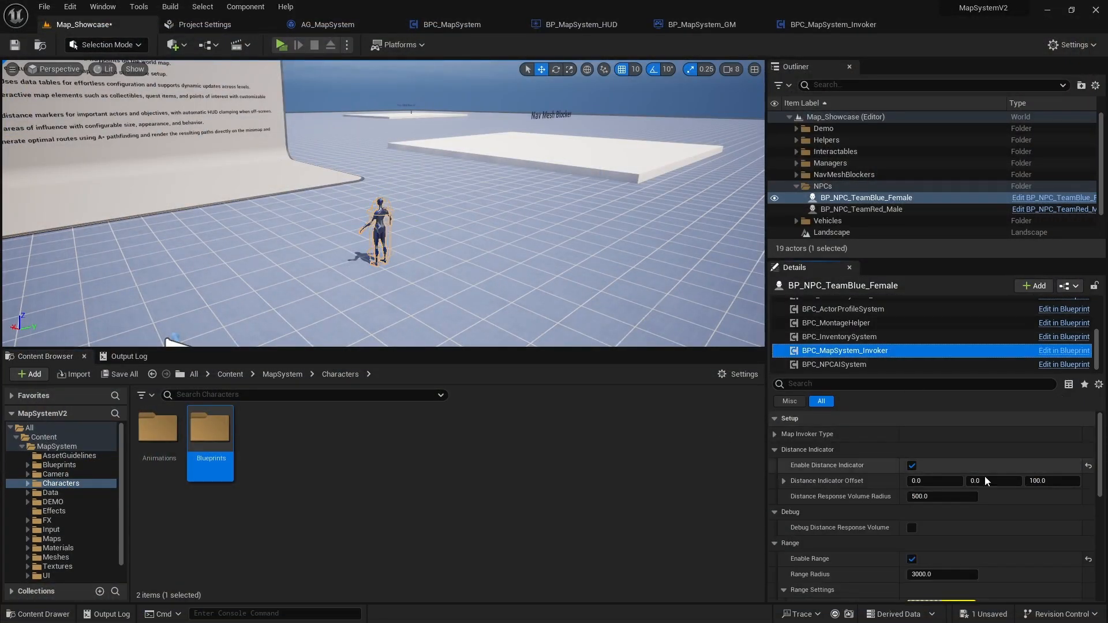
{"action": "left_click", "coordinate": [912, 465]}
{"action": "scroll", "coordinate": [907, 496], "scroll_direction": "down", "scroll_amount": 1}
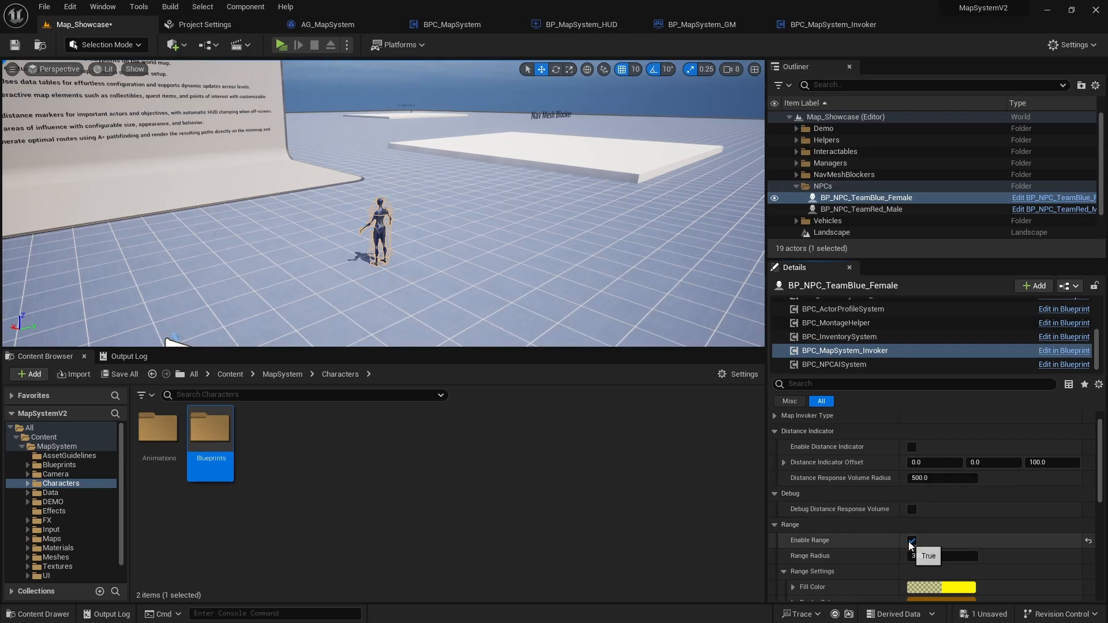
{"action": "left_click", "coordinate": [911, 541]}
{"action": "scroll", "coordinate": [924, 536], "scroll_direction": "down", "scroll_amount": 6}
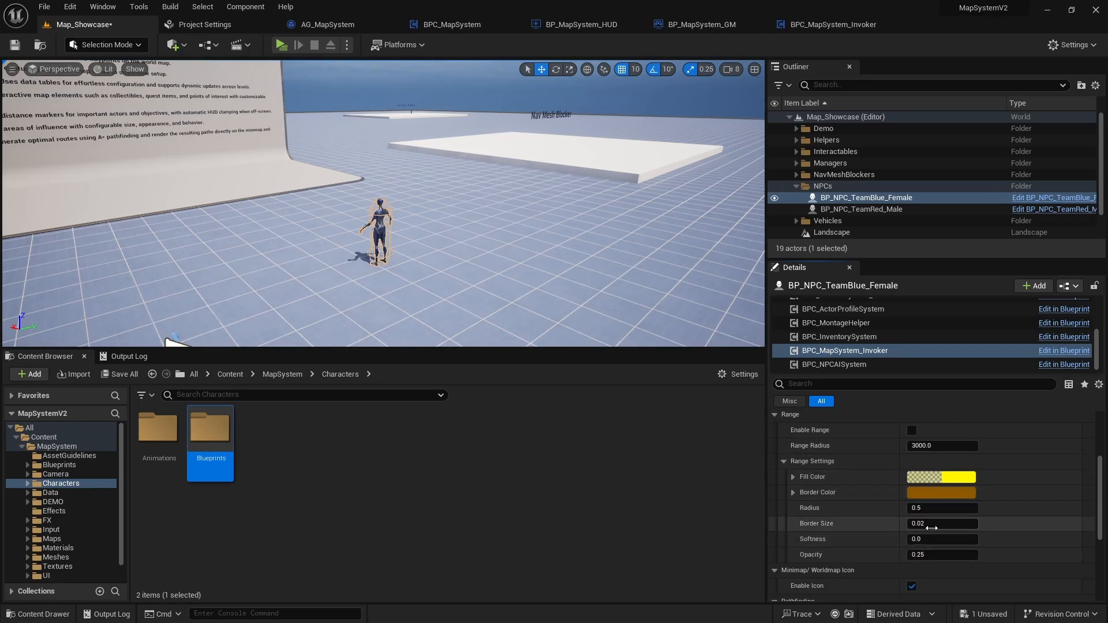
{"action": "left_click", "coordinate": [281, 44]}
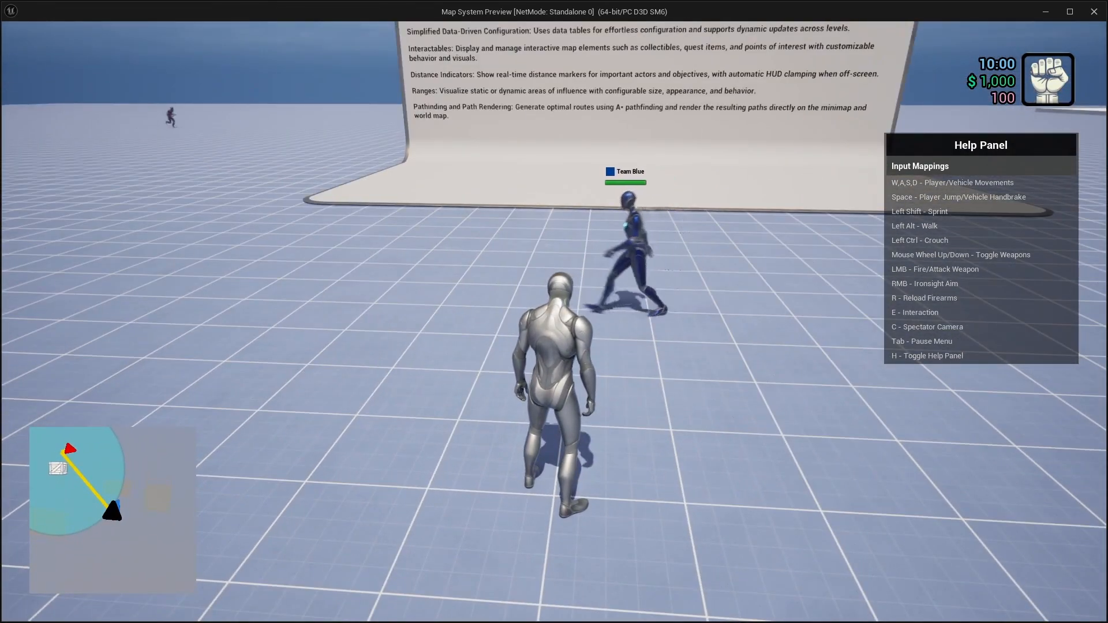
{"action": "key", "text": "Escape"}
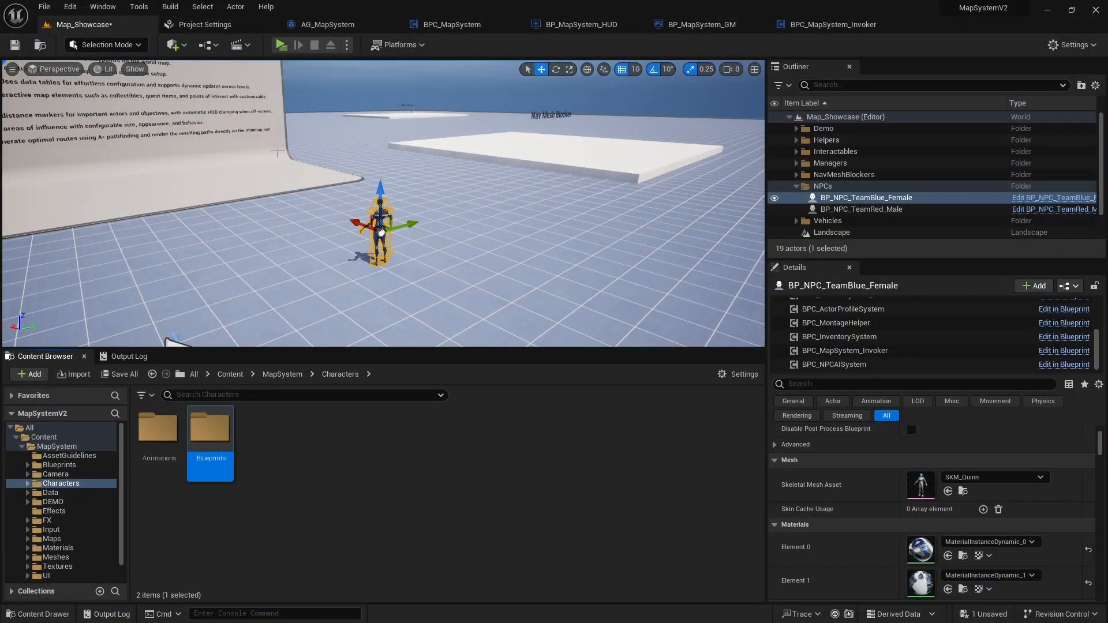
Open the DT_MapData data table from the MapSystem/Data/DataTables/Map folder and review the Map_Showcase row settings.
{"action": "scroll", "coordinate": [104, 504], "scroll_direction": "down", "scroll_amount": 1}
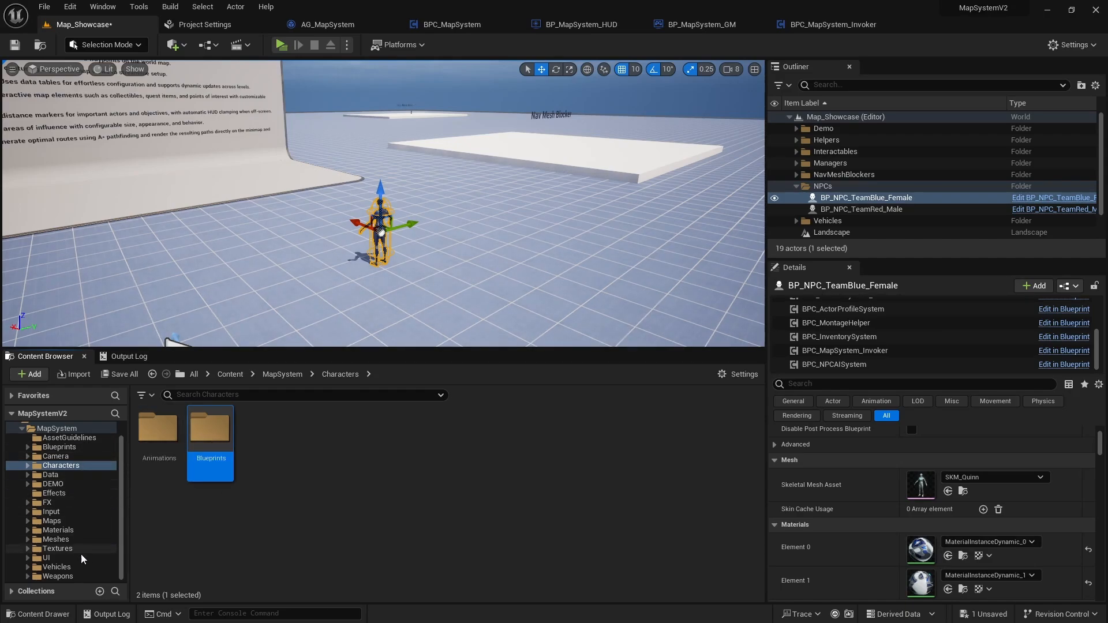
{"action": "left_click", "coordinate": [68, 475]}
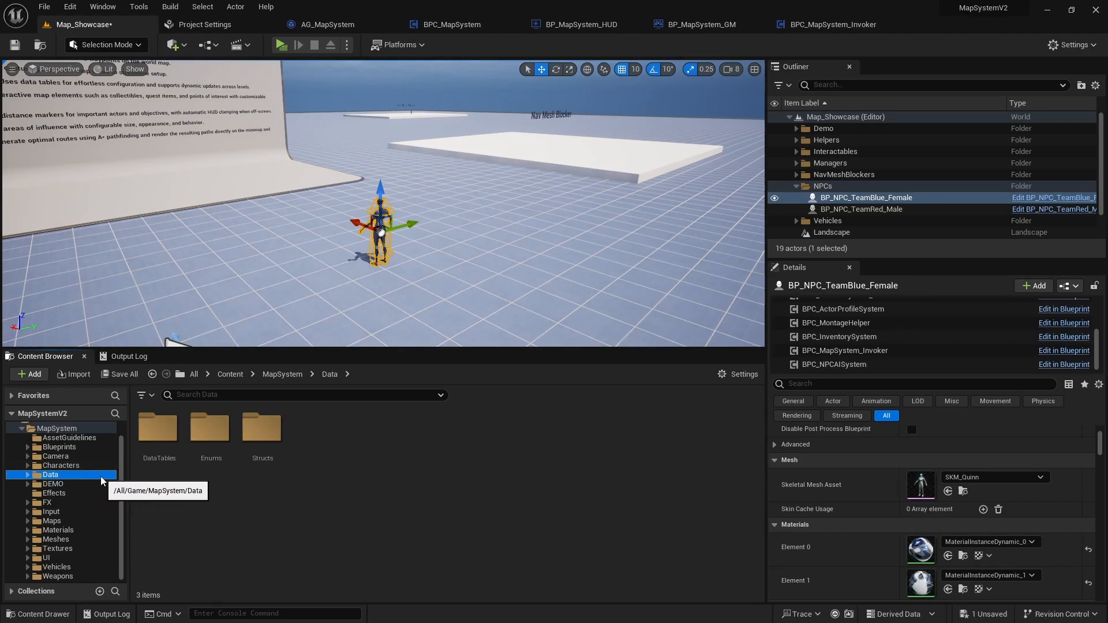
{"action": "double_click", "coordinate": [156, 466]}
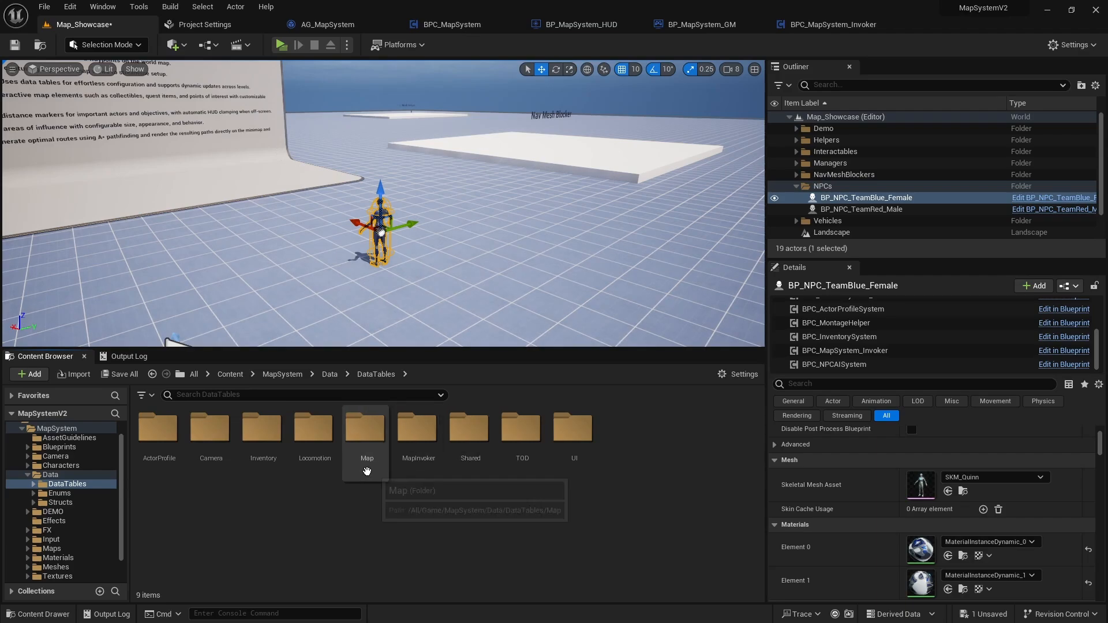
{"action": "double_click", "coordinate": [367, 471]}
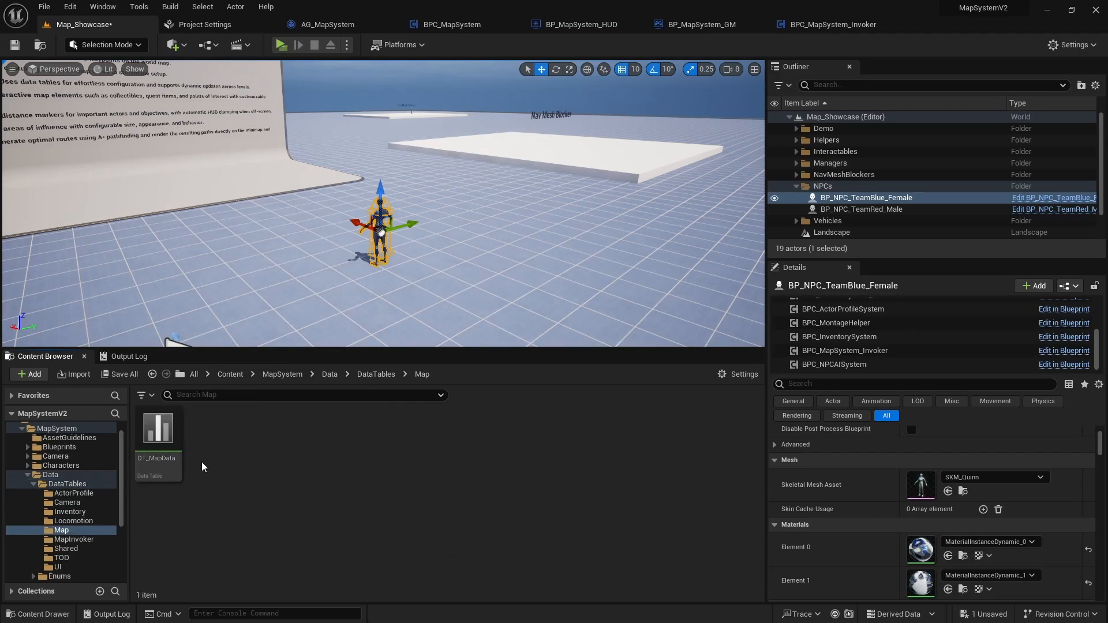
{"action": "double_click", "coordinate": [172, 442]}
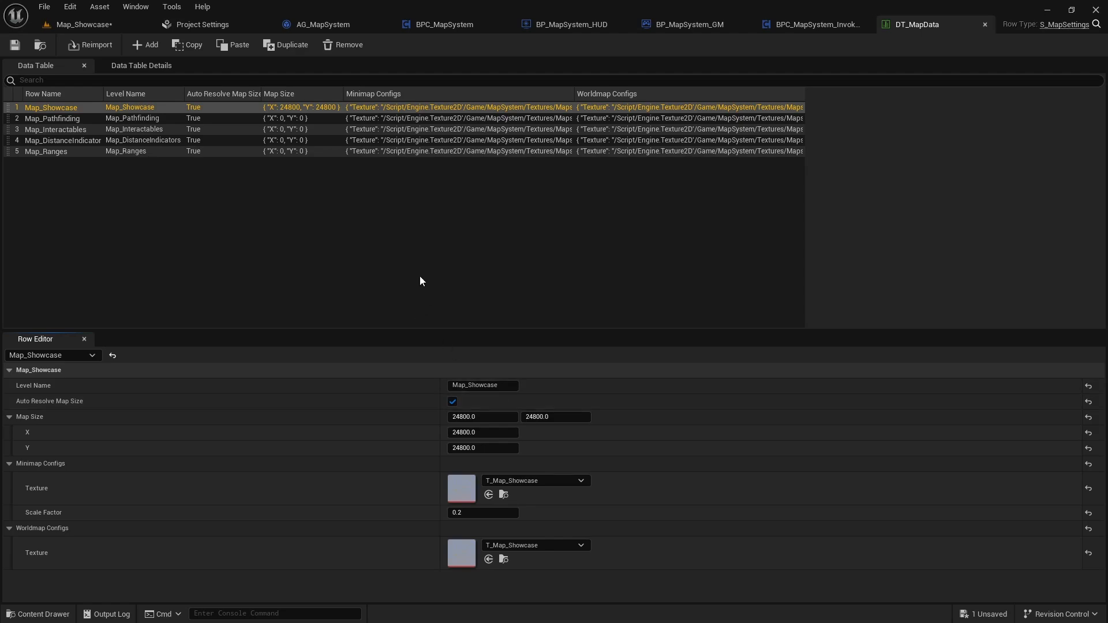
Return to the level and look through the MapSystem project's Effects, Input, Maps, Materials, Meshes and Textures folders.
{"action": "left_click", "coordinate": [98, 26]}
{"action": "scroll", "coordinate": [112, 465], "scroll_direction": "down", "scroll_amount": 4}
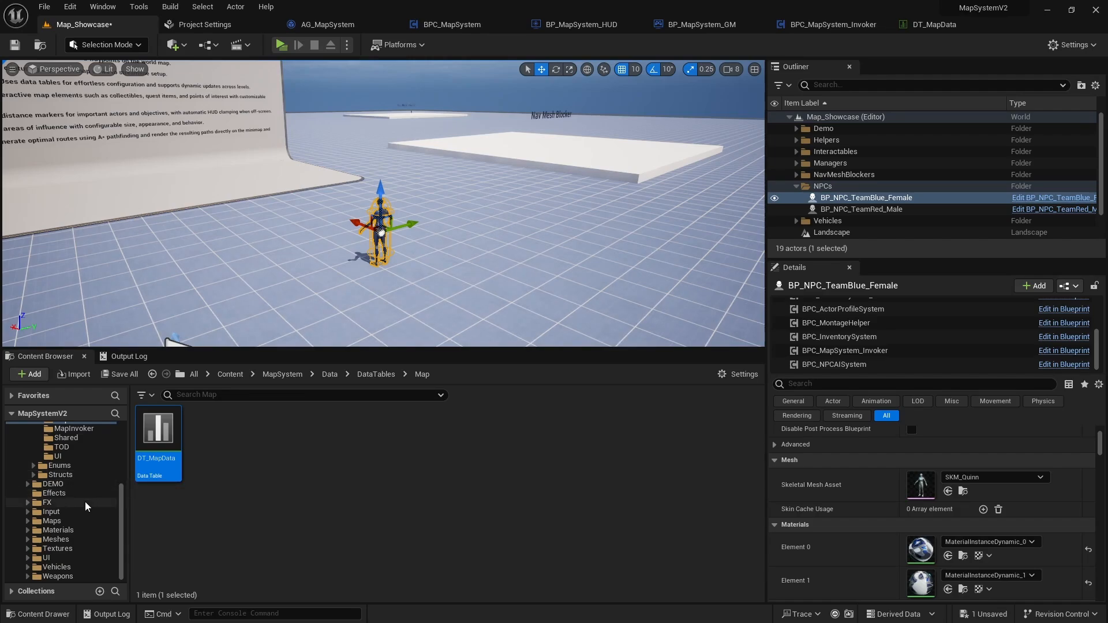
{"action": "left_click", "coordinate": [73, 495]}
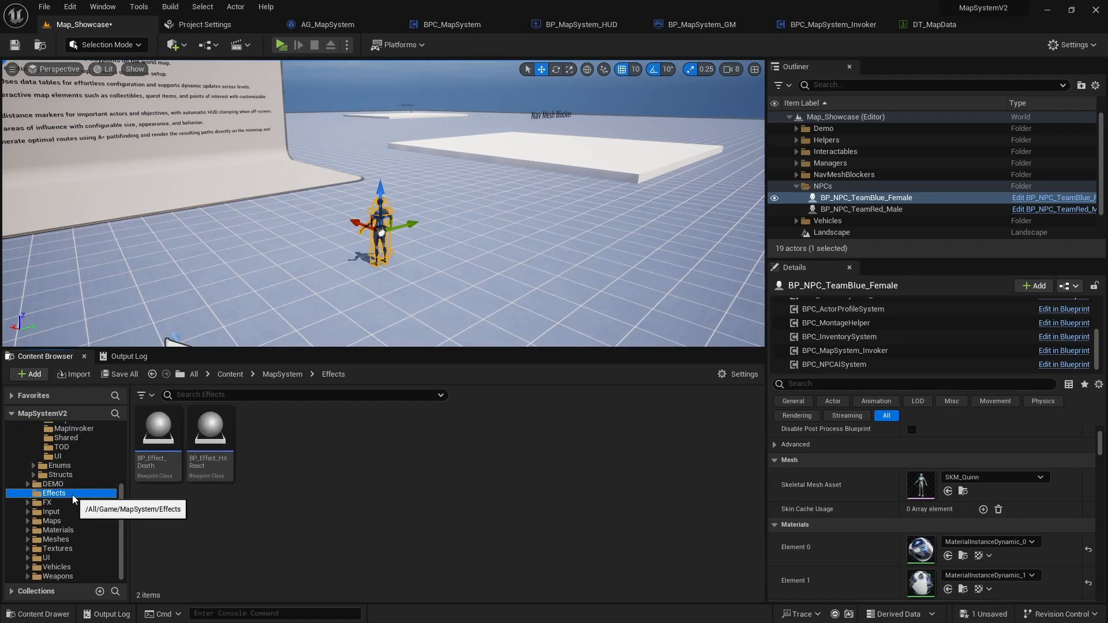
{"action": "left_click", "coordinate": [65, 513]}
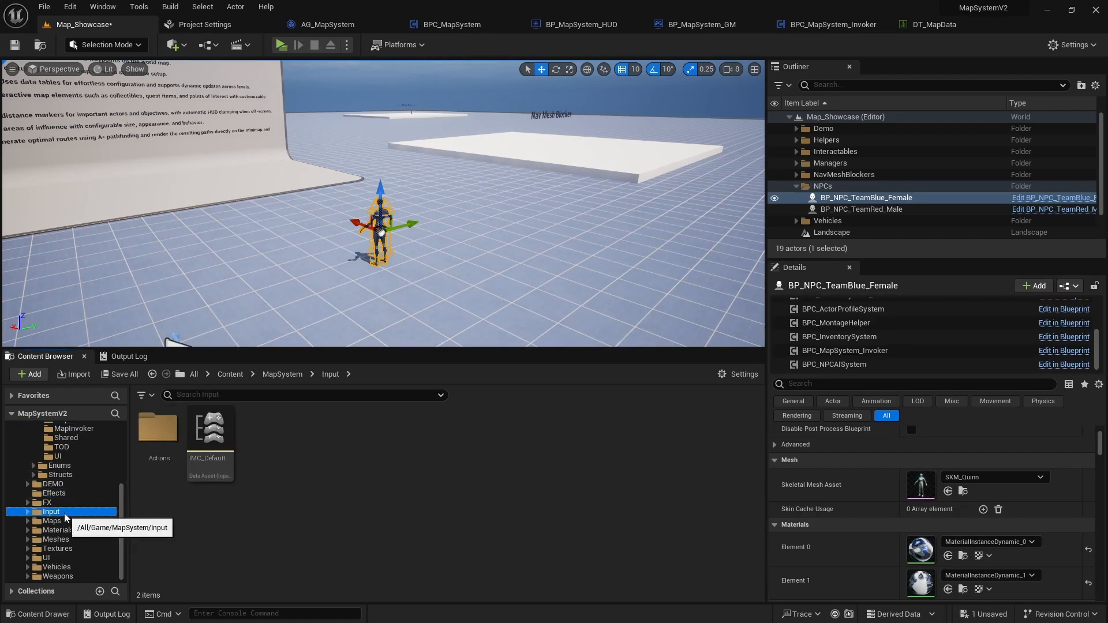
{"action": "left_click", "coordinate": [90, 523]}
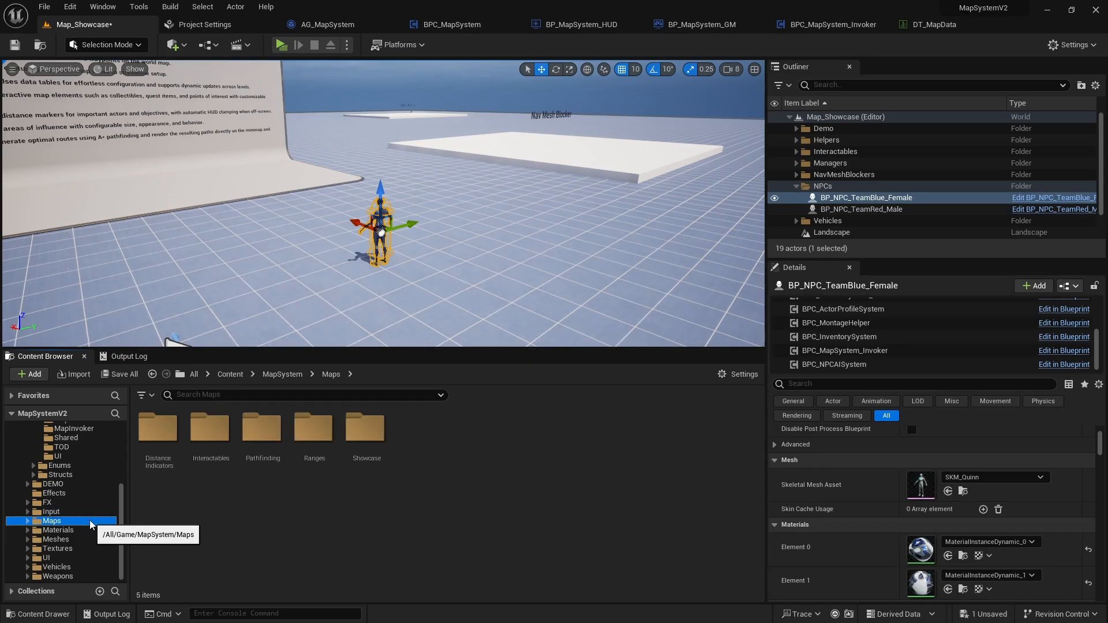
{"action": "left_click", "coordinate": [86, 531]}
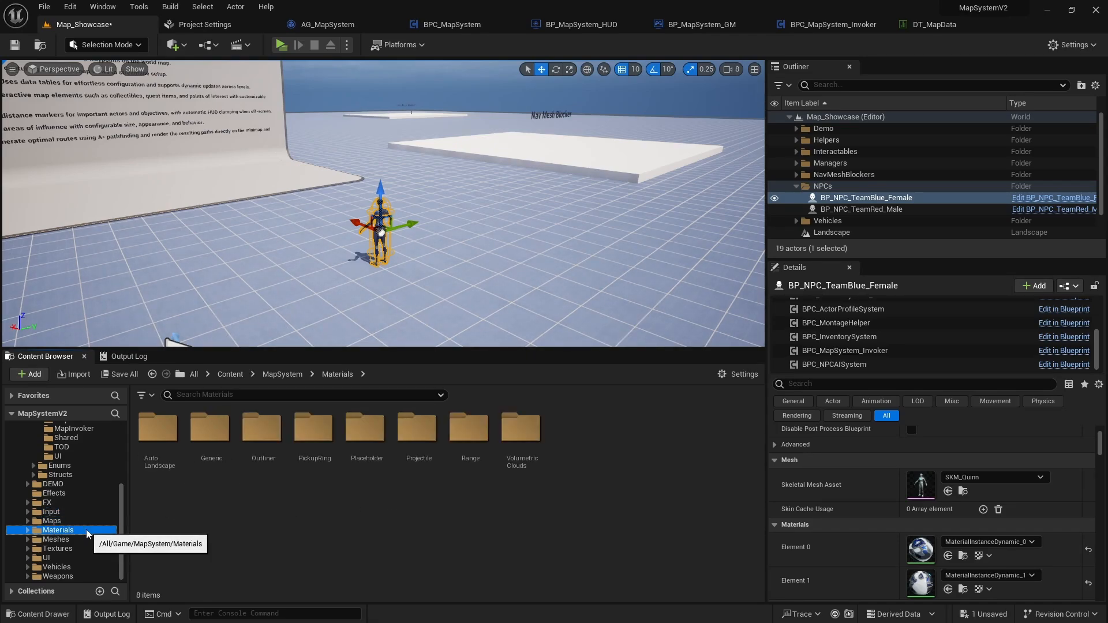
{"action": "left_click", "coordinate": [87, 541]}
{"action": "left_click", "coordinate": [87, 549]}
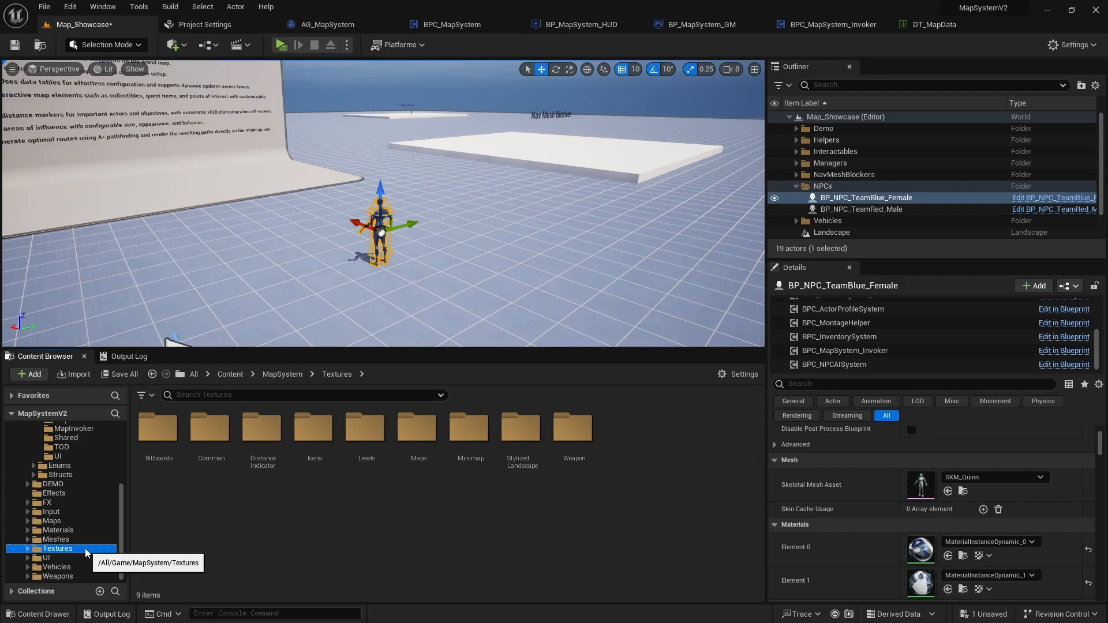
Review the MapSystem UI folder, pointing out its Worldmap Menu, Path, Range and Distance Indicator subfolders.
{"action": "left_click", "coordinate": [57, 558]}
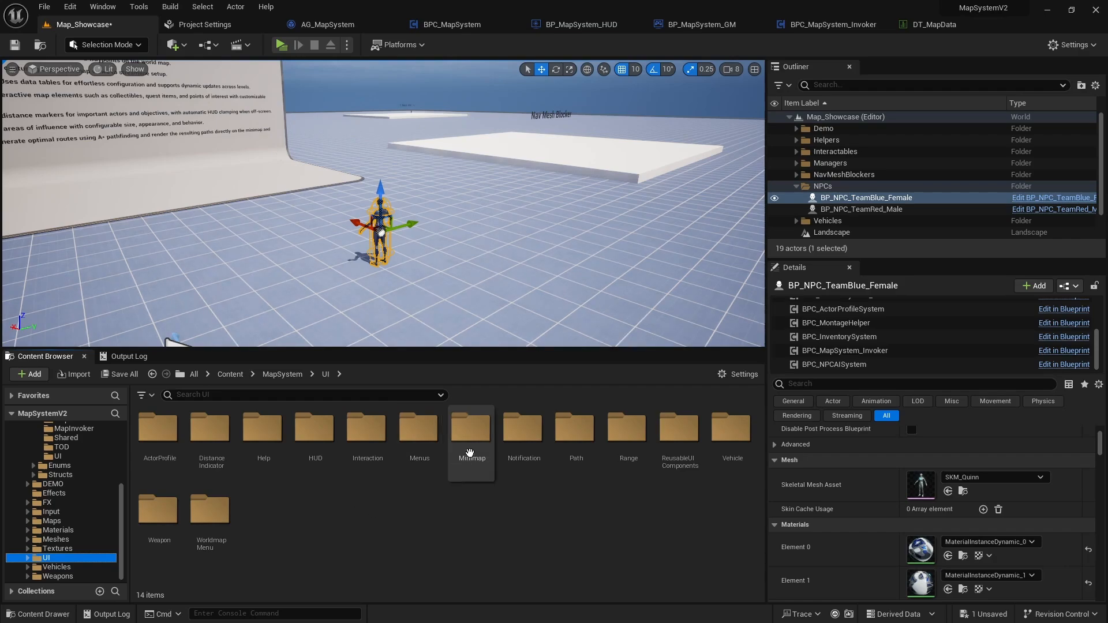
{"action": "left_click", "coordinate": [216, 517]}
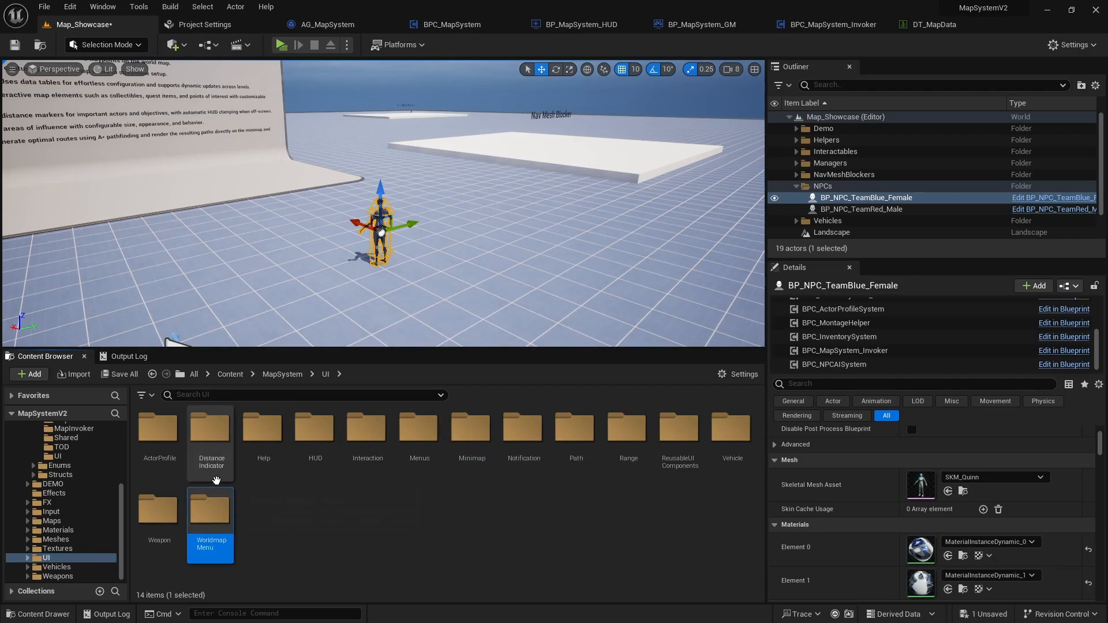
{"action": "left_click", "coordinate": [577, 456]}
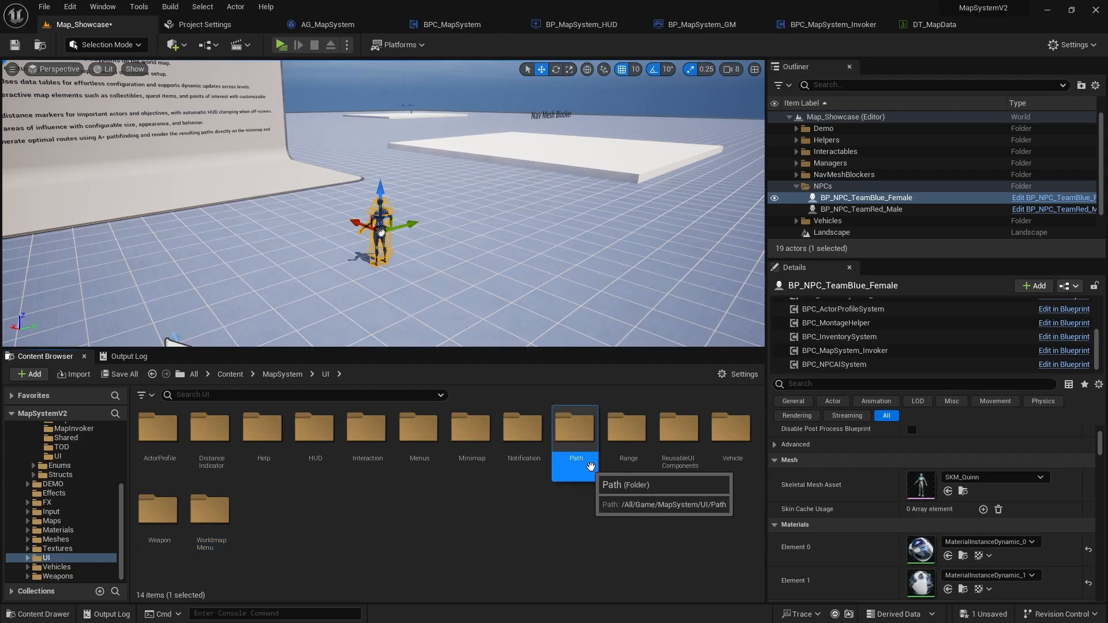
{"action": "left_click", "coordinate": [628, 453]}
{"action": "left_click", "coordinate": [220, 469]}
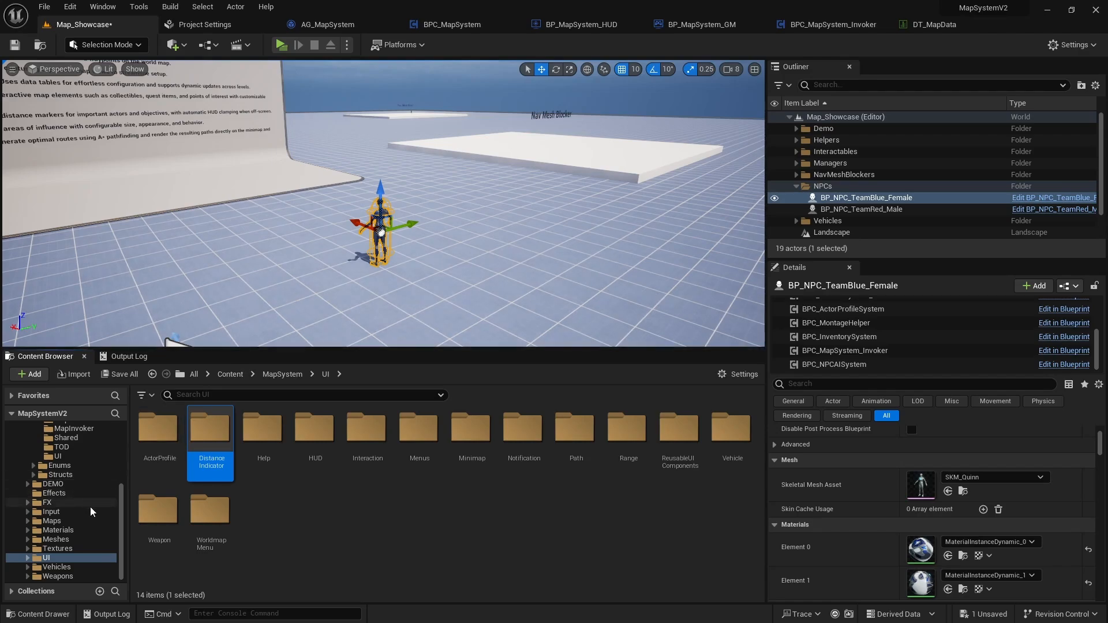
{"action": "scroll", "coordinate": [86, 511], "scroll_direction": "up", "scroll_amount": 5}
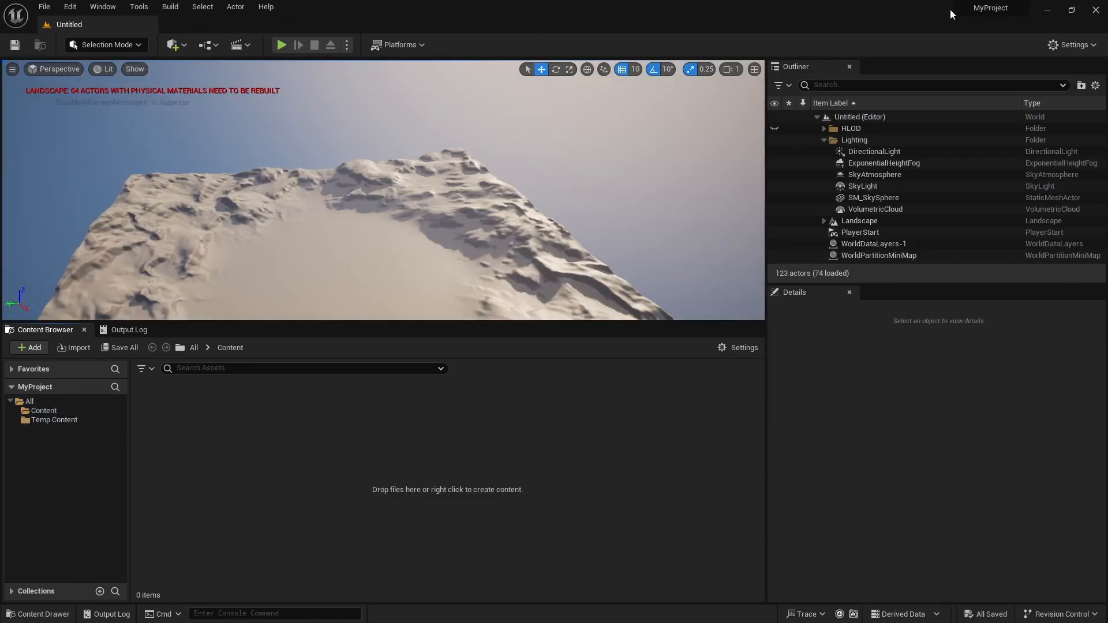
Switch to the MyProject editor window and check its engine version in the About Unreal Editor information.
{"action": "left_click_drag", "start_coordinate": [950, 9], "coordinate": [806, 66]}
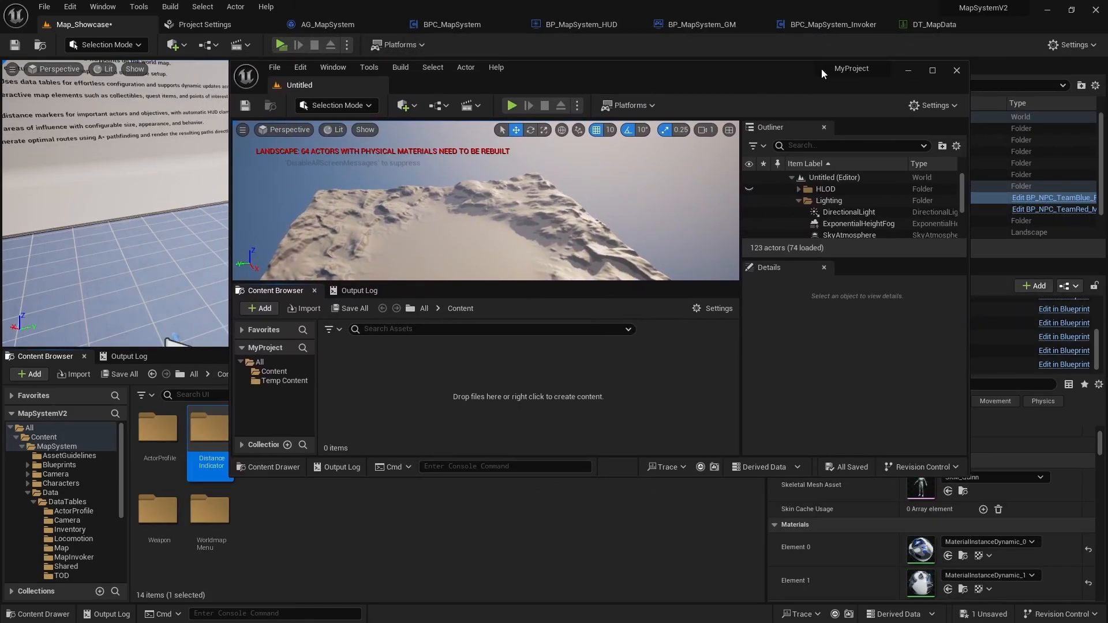
{"action": "double_click", "coordinate": [806, 68]}
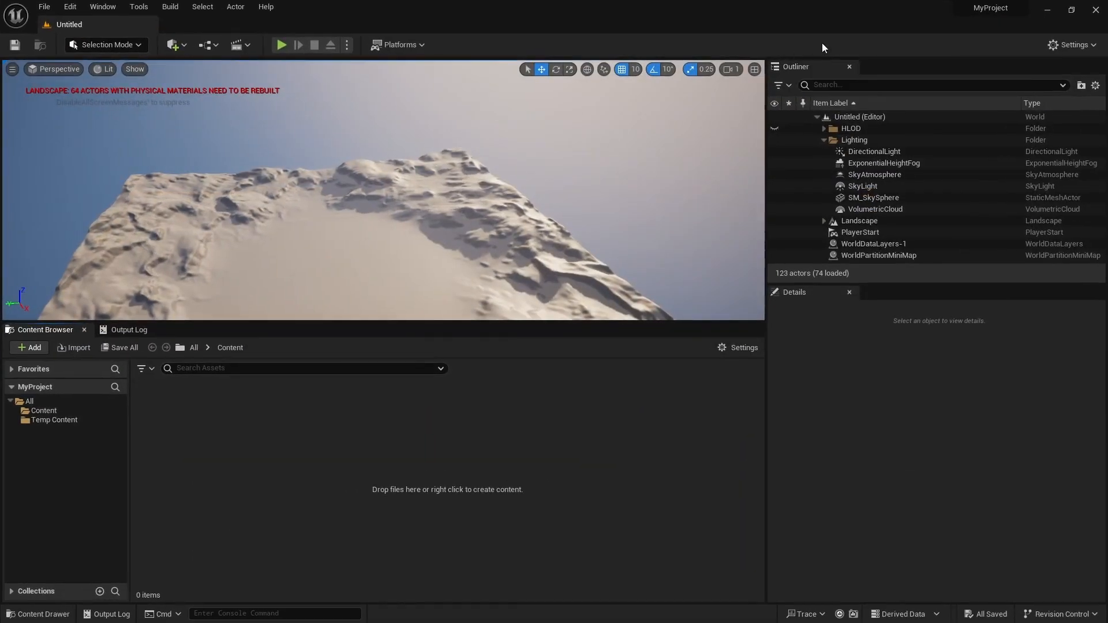
{"action": "left_click", "coordinate": [266, 7]}
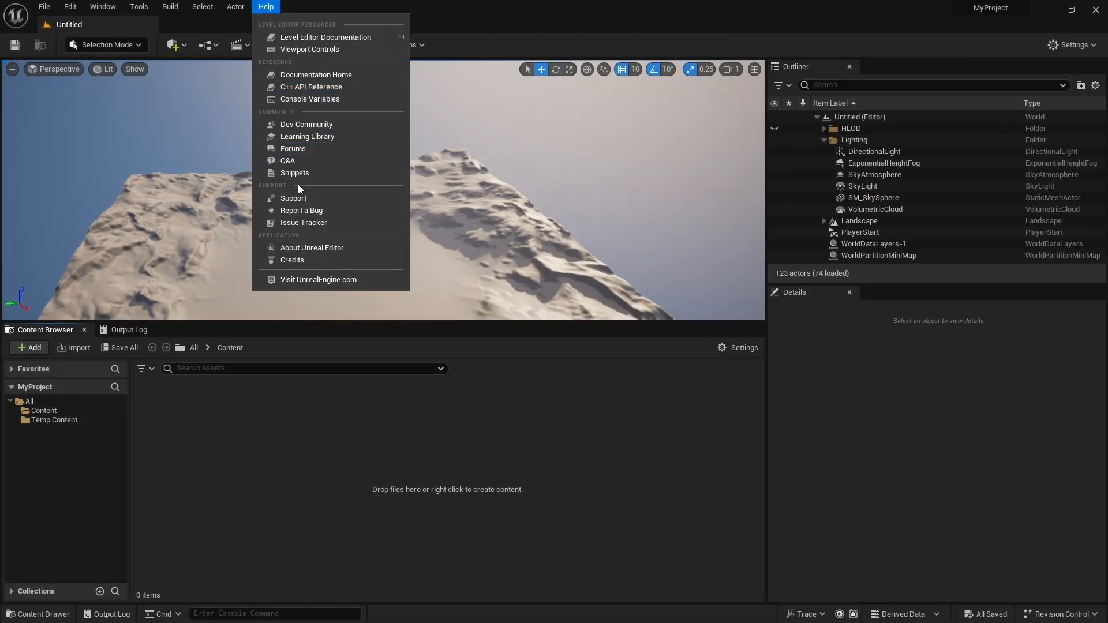
{"action": "left_click", "coordinate": [311, 248]}
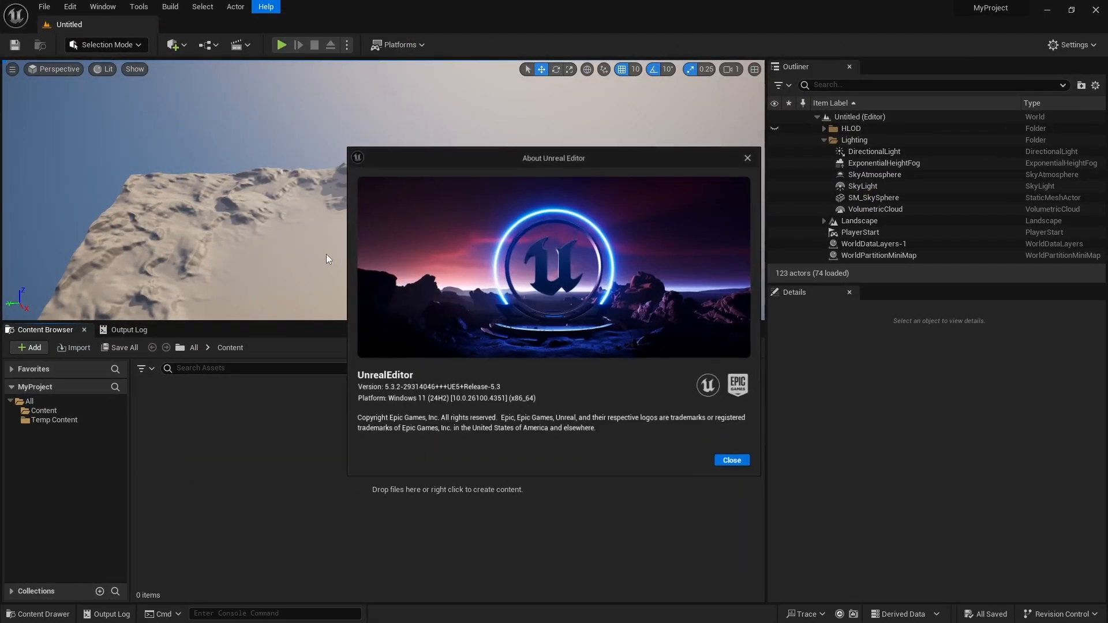
{"action": "left_click_drag", "start_coordinate": [382, 388], "coordinate": [398, 388]}
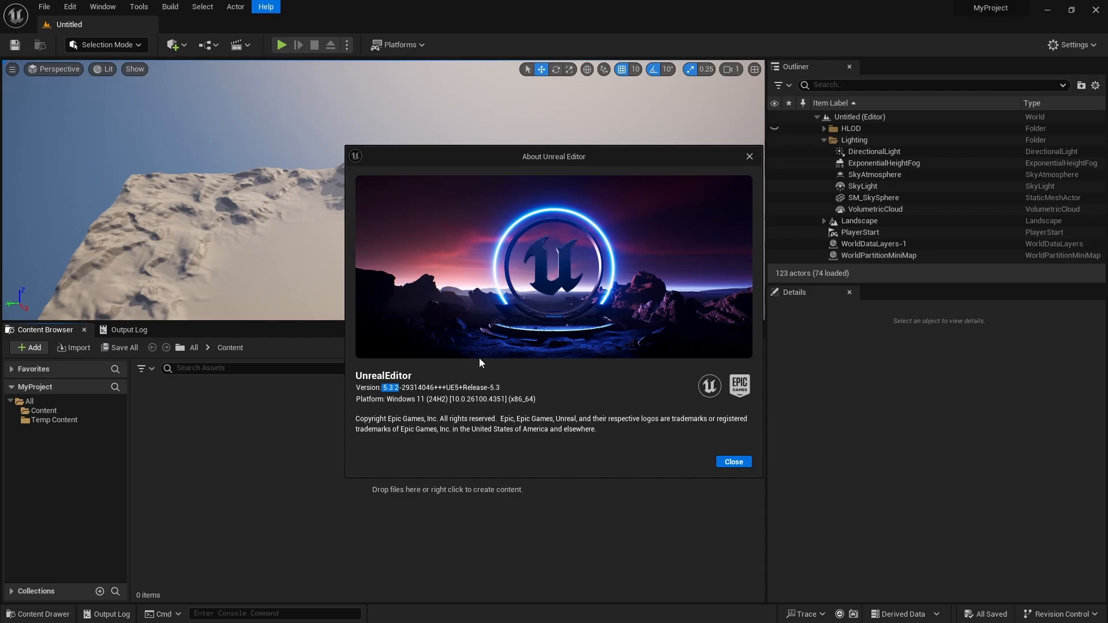
{"action": "left_click", "coordinate": [749, 157]}
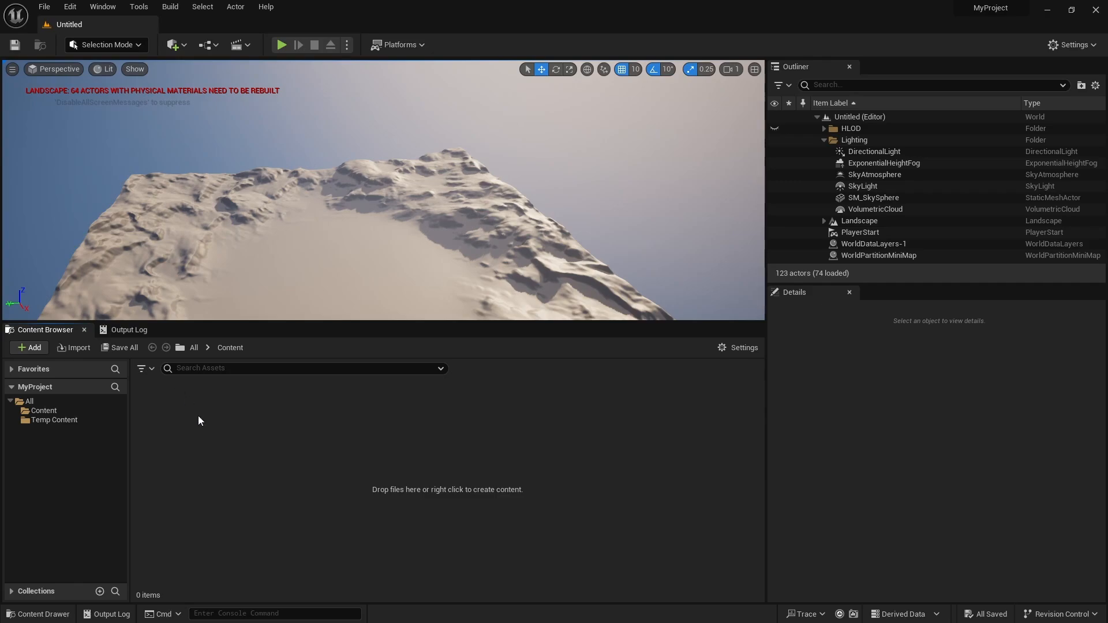
{"action": "left_click", "coordinate": [263, 8]}
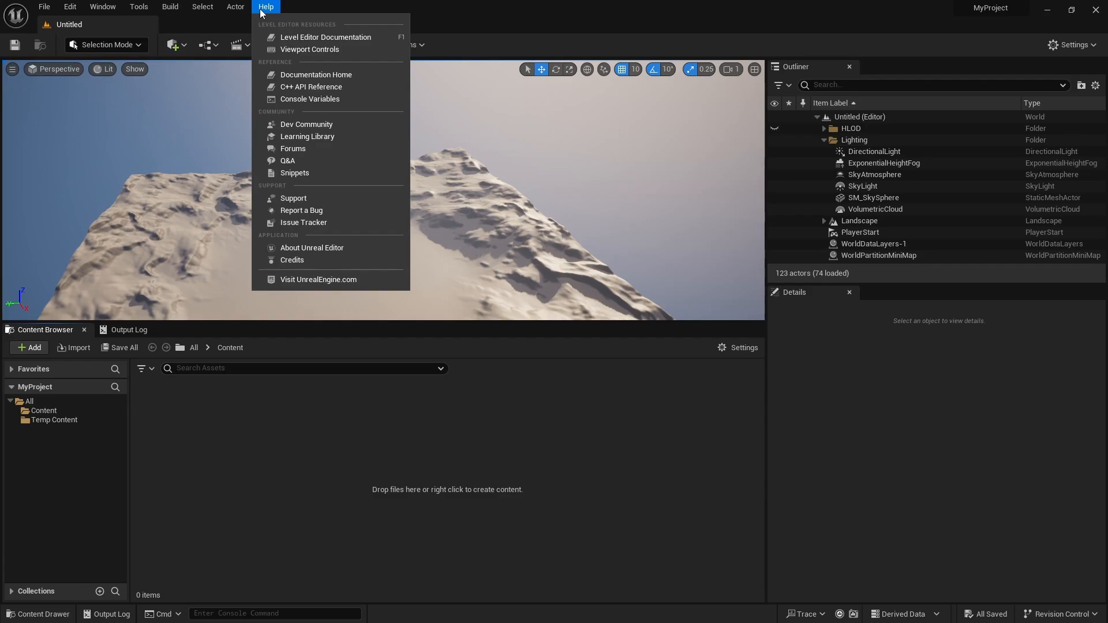
{"action": "left_click", "coordinate": [740, 15]}
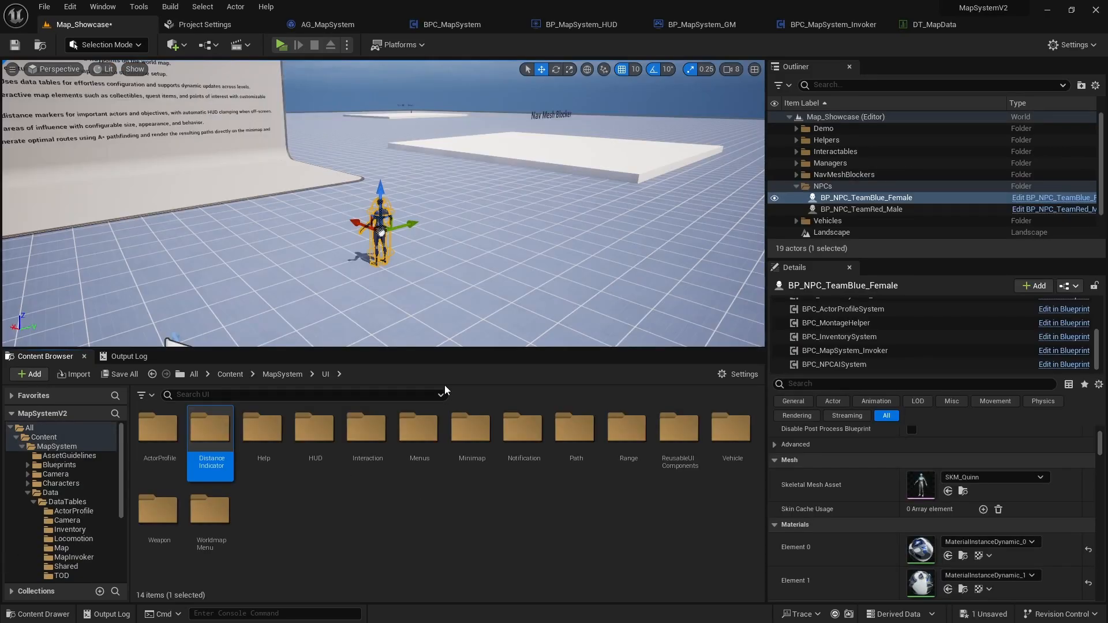
Back in the MapSystemV2 project, start migrating the MapSystem content folder and save the modified Map_Showcase level.
{"action": "left_click", "coordinate": [43, 437]}
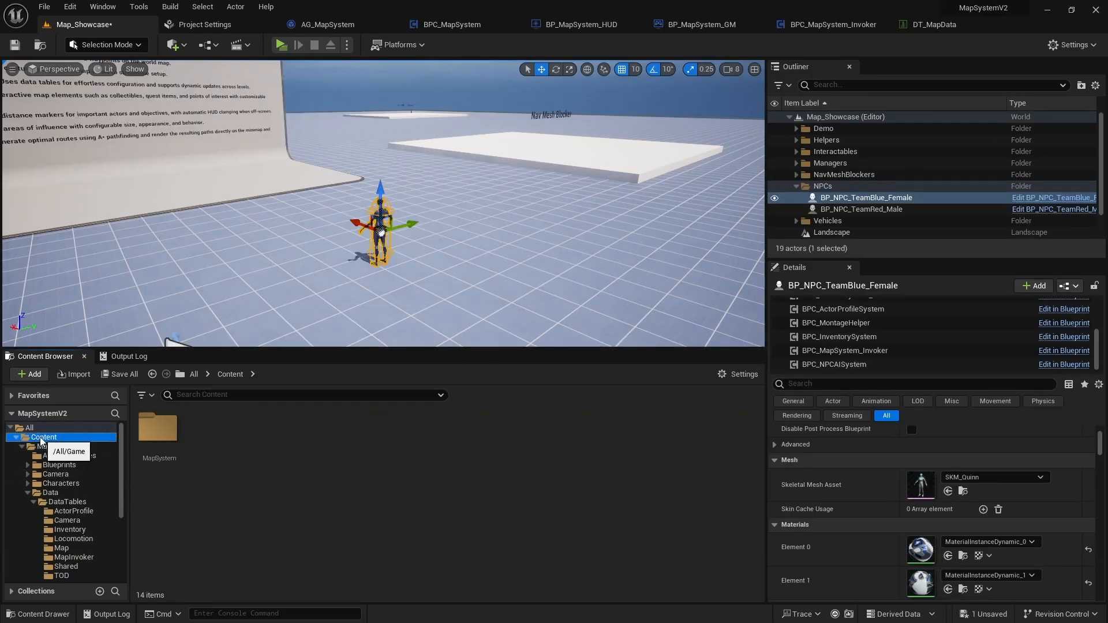
{"action": "right_click", "coordinate": [174, 427]}
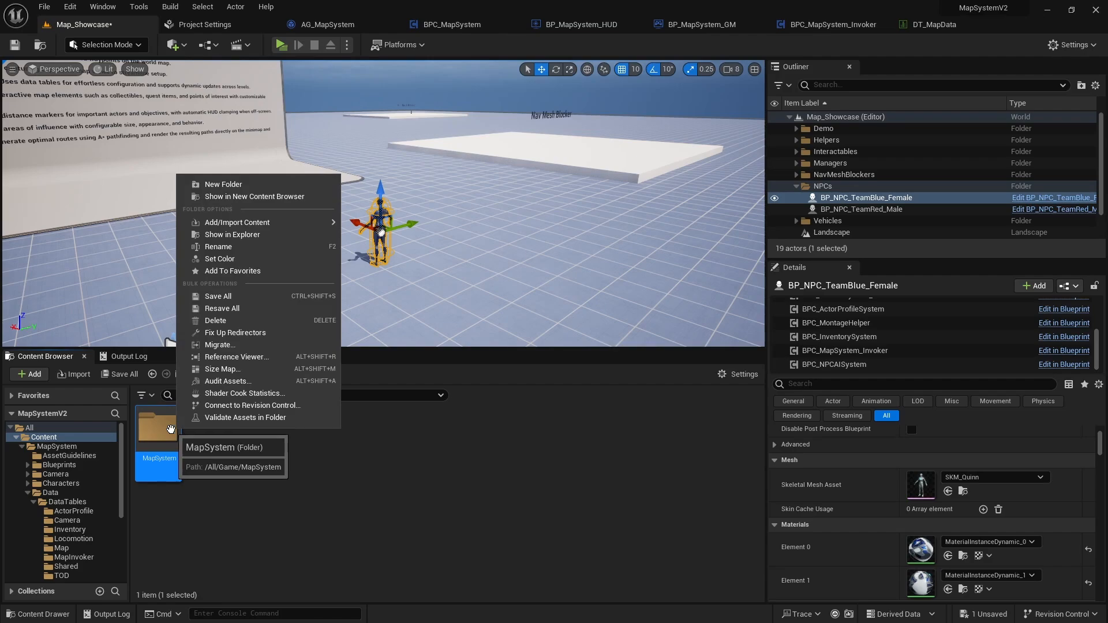
{"action": "left_click", "coordinate": [218, 345]}
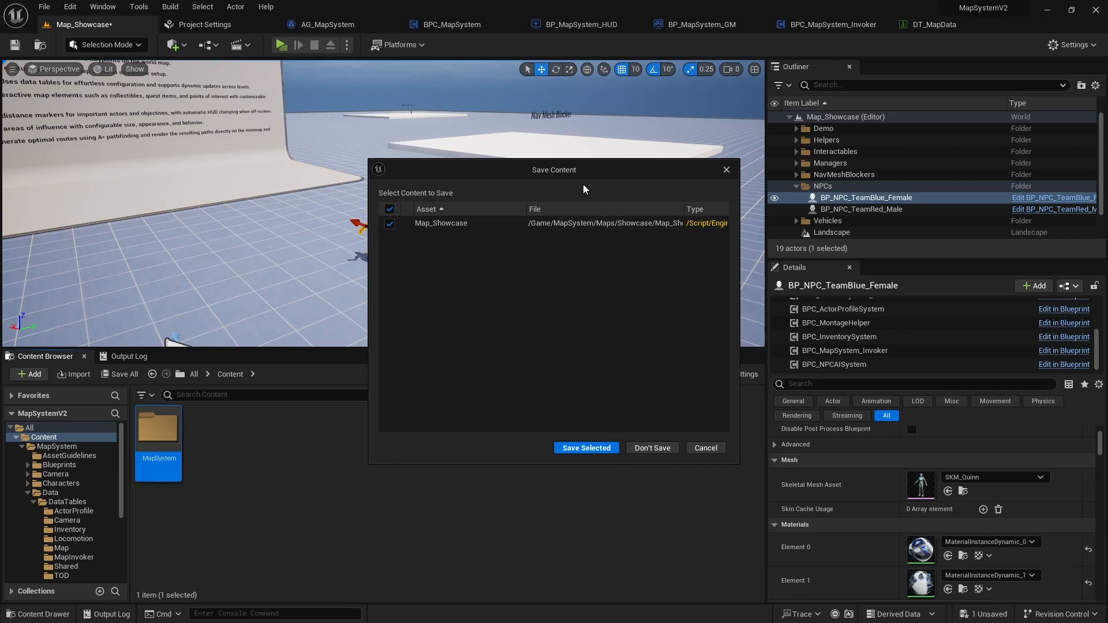
{"action": "left_click_drag", "start_coordinate": [583, 172], "coordinate": [494, 159]}
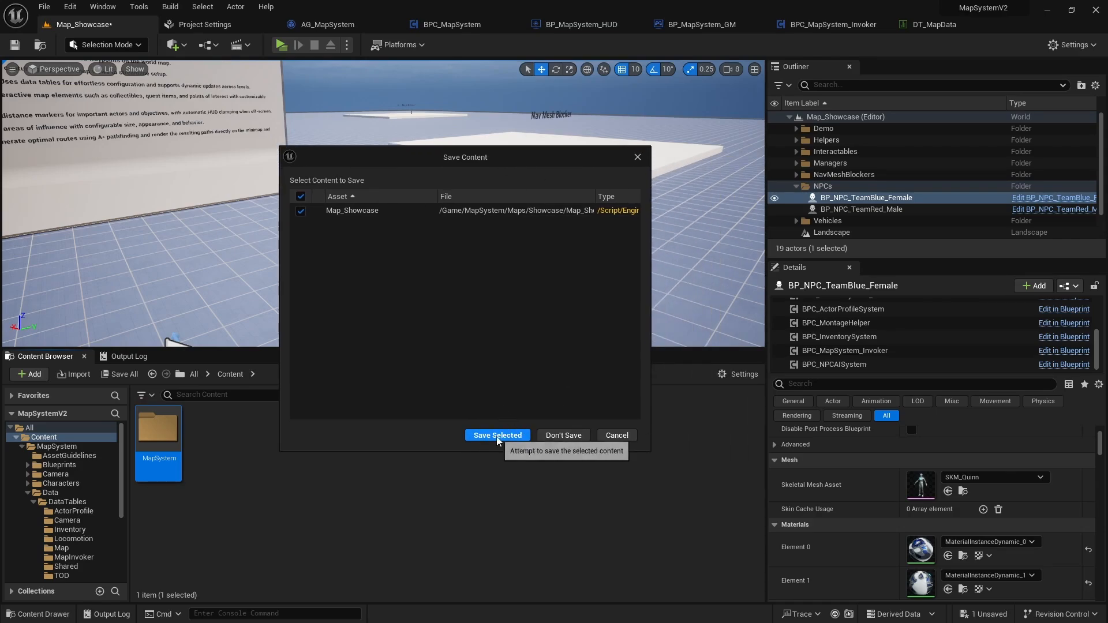
{"action": "left_click", "coordinate": [472, 435]}
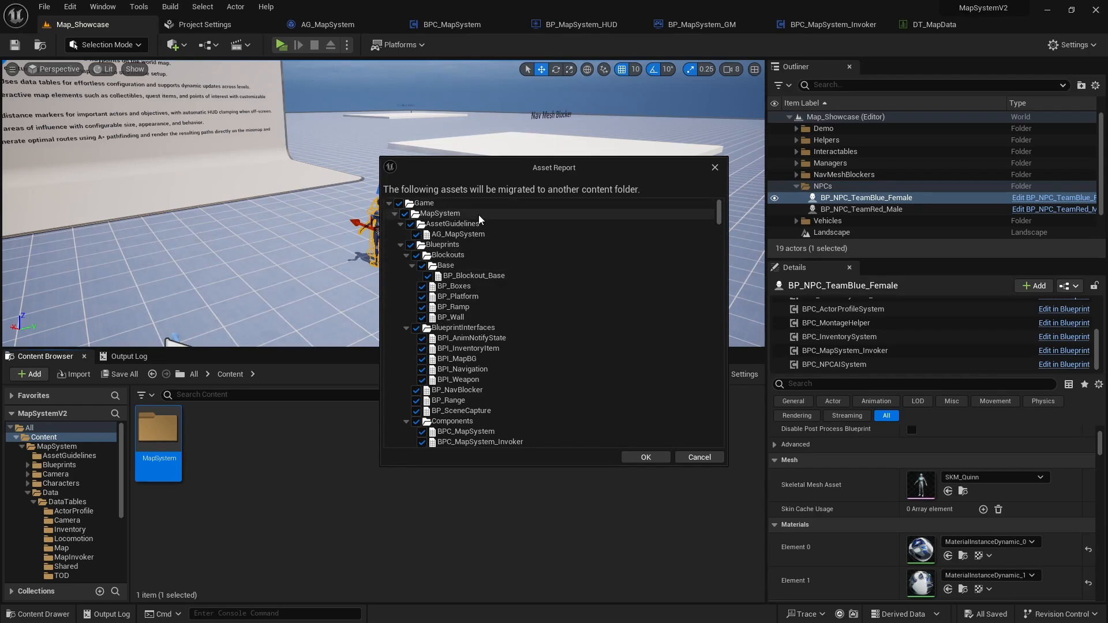
Examine the list of MapSystem assets included in the migration report.
{"action": "left_click", "coordinate": [394, 214]}
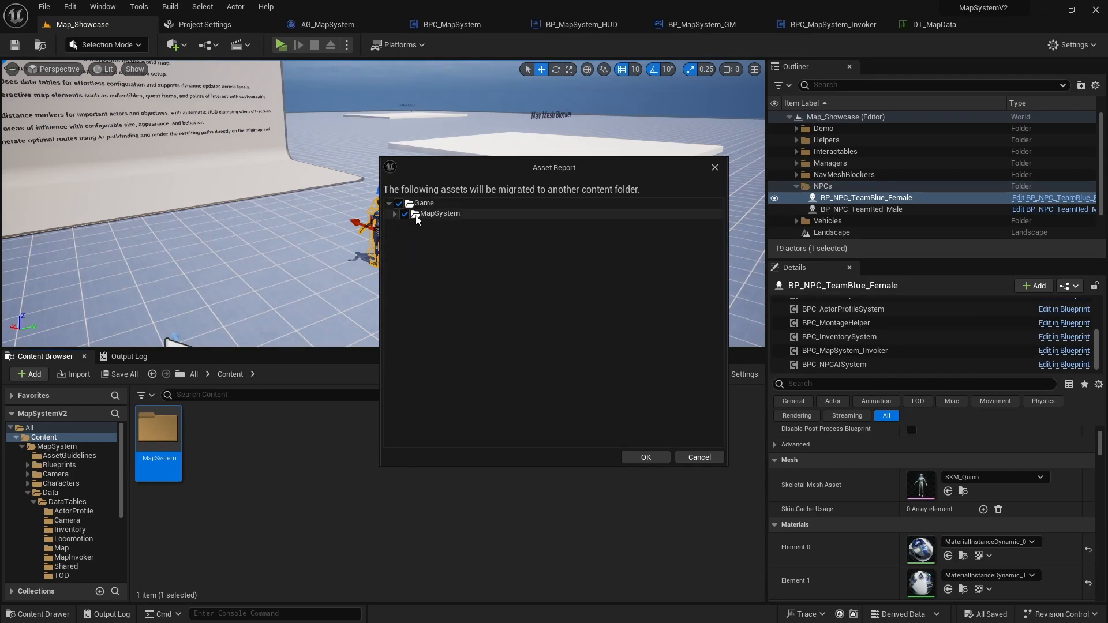
{"action": "left_click", "coordinate": [395, 214]}
{"action": "scroll", "coordinate": [456, 323], "scroll_direction": "down", "scroll_amount": 5}
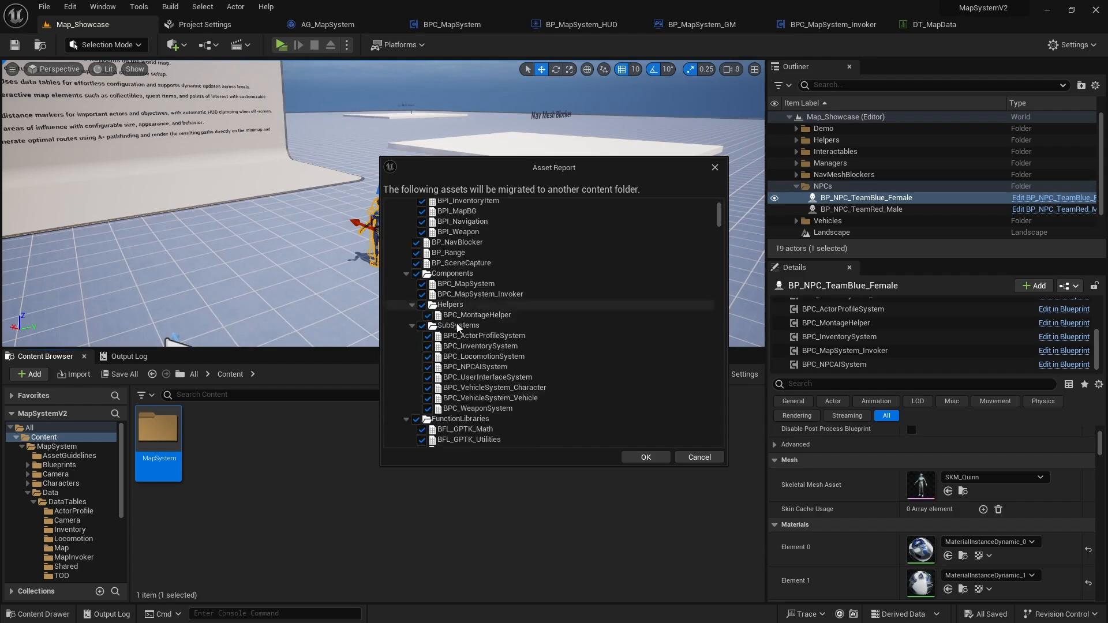
{"action": "scroll", "coordinate": [566, 284], "scroll_direction": "up", "scroll_amount": 8}
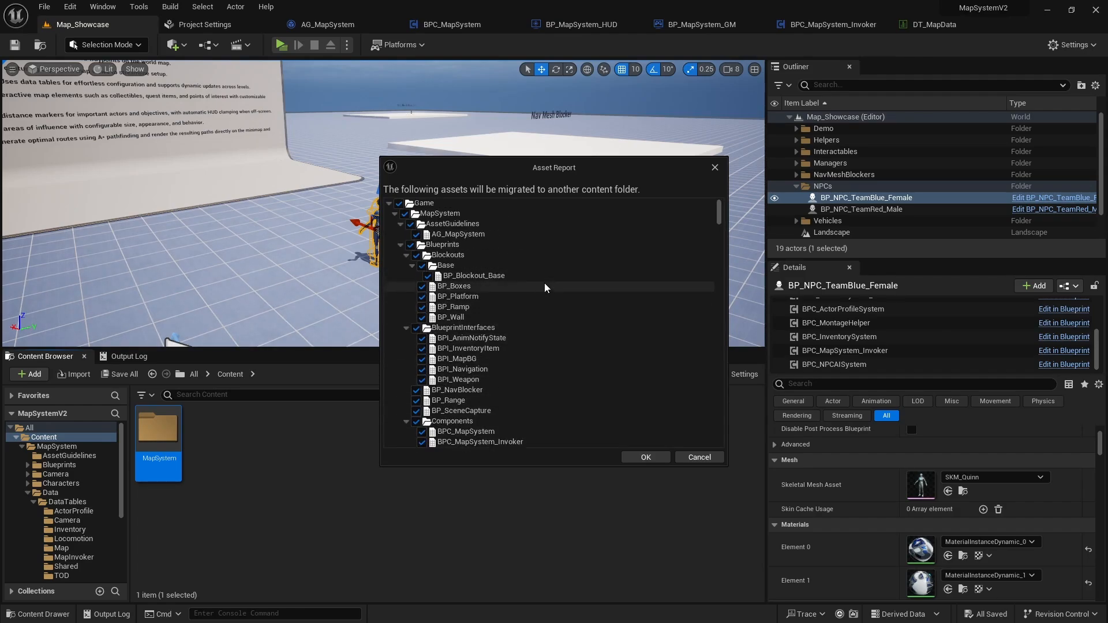
{"action": "left_click", "coordinate": [394, 214]}
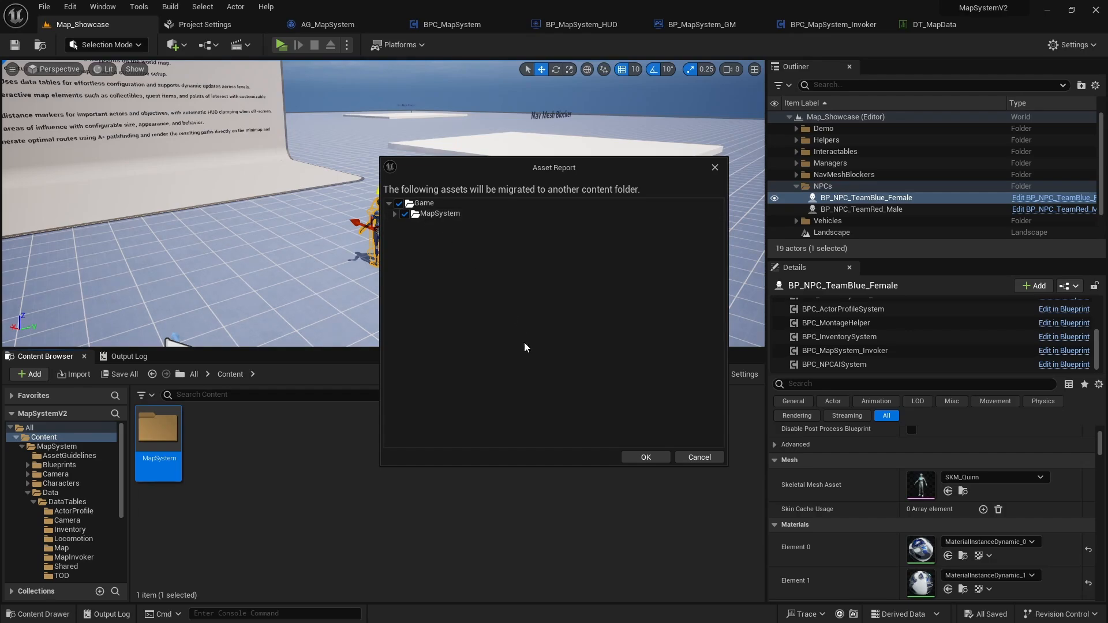
Accept the asset report and migrate the MapSystem assets into the Content folder of MyProject on the Desktop.
{"action": "left_click", "coordinate": [658, 456]}
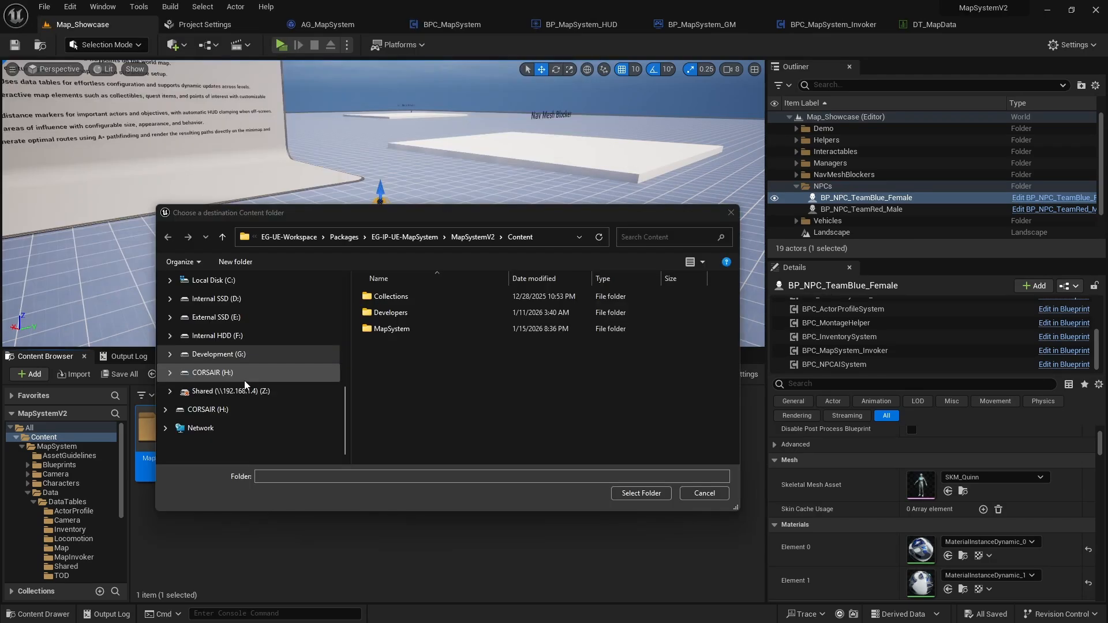
{"action": "scroll", "coordinate": [245, 385], "scroll_direction": "up", "scroll_amount": 5}
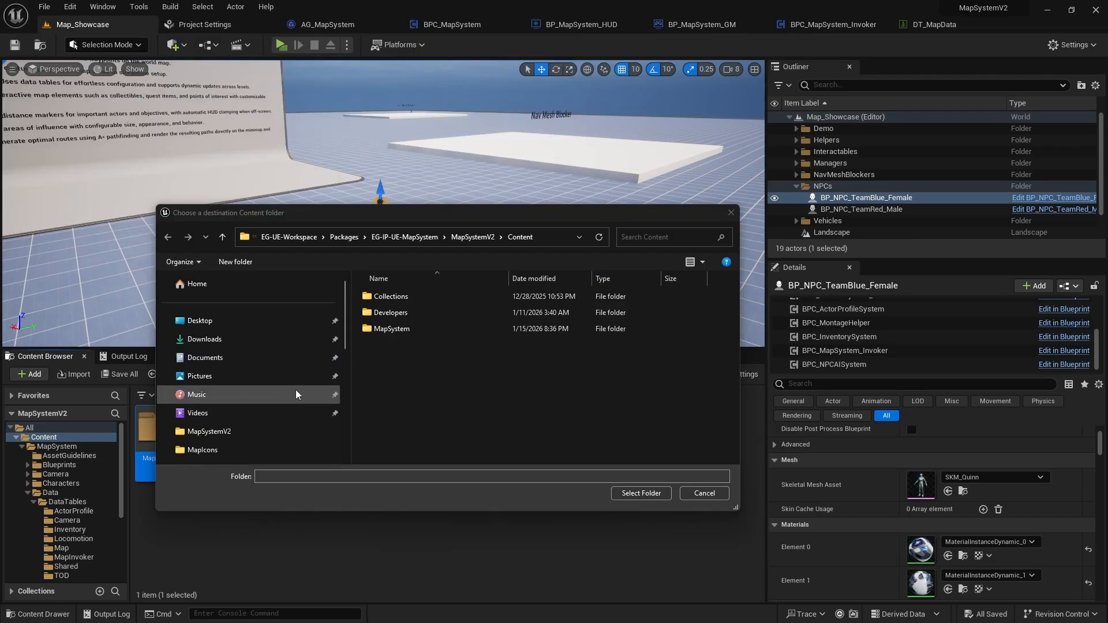
{"action": "left_click", "coordinate": [200, 321]}
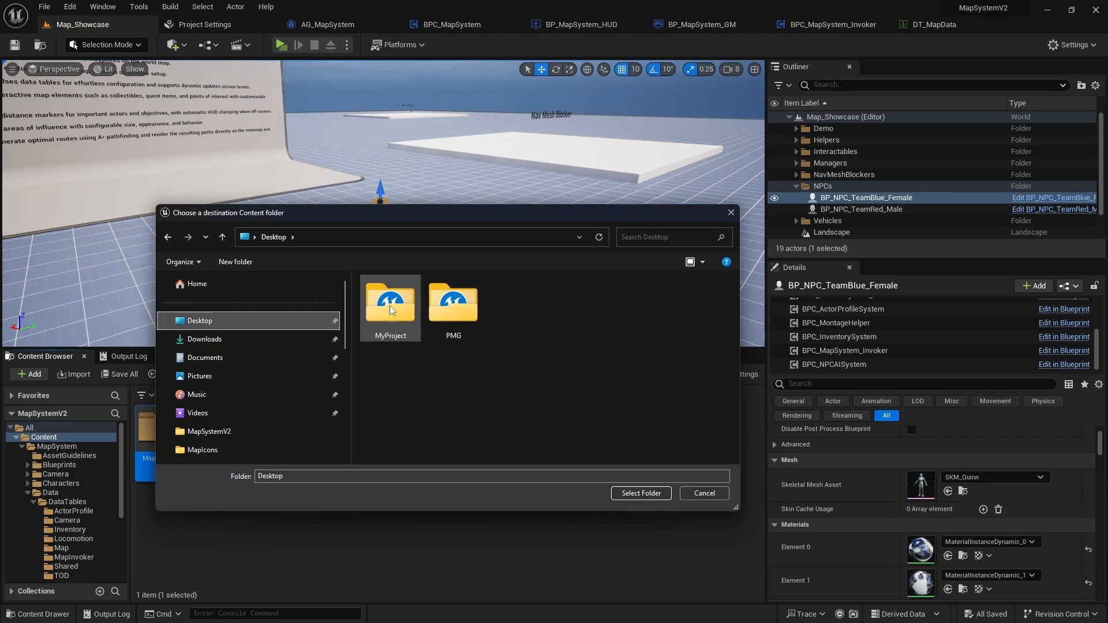
{"action": "double_click", "coordinate": [389, 305]}
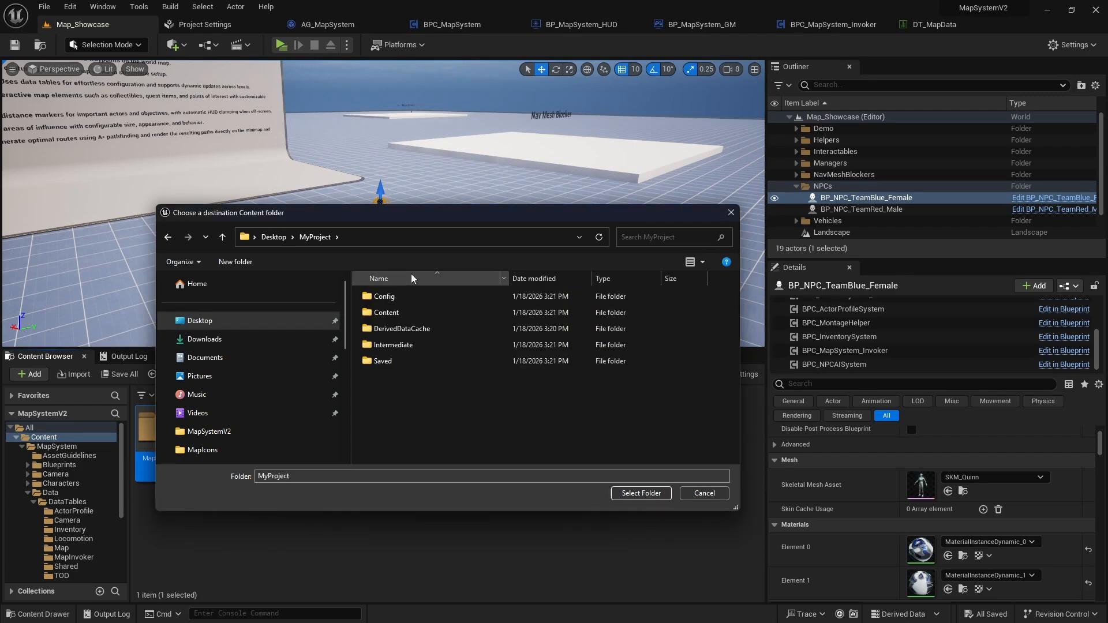
{"action": "double_click", "coordinate": [387, 316]}
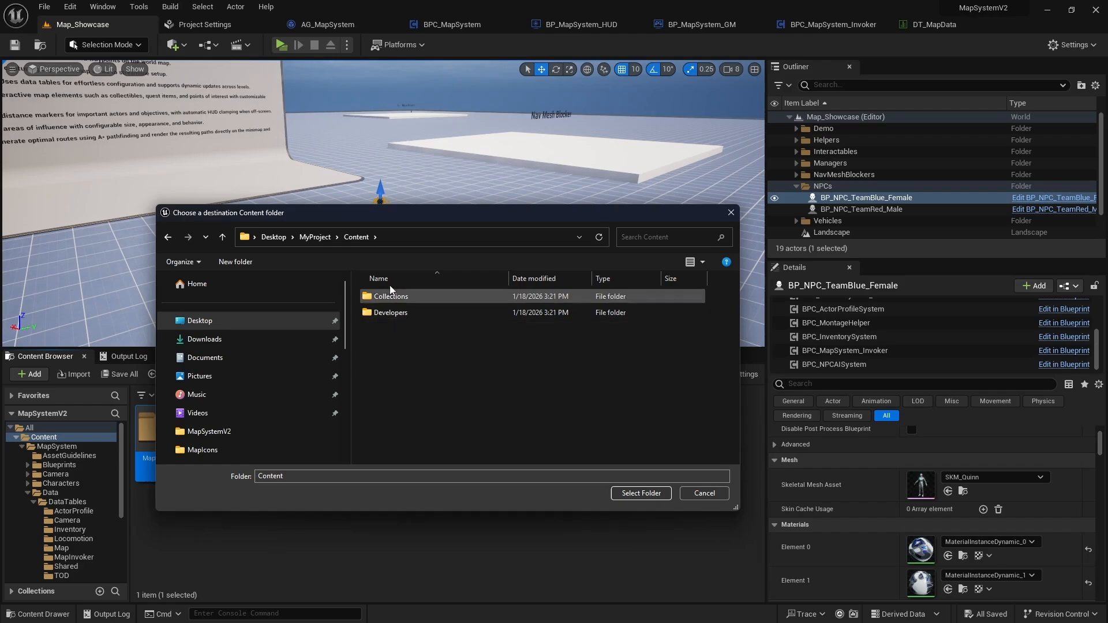
{"action": "left_click_drag", "start_coordinate": [449, 211], "coordinate": [518, 203]}
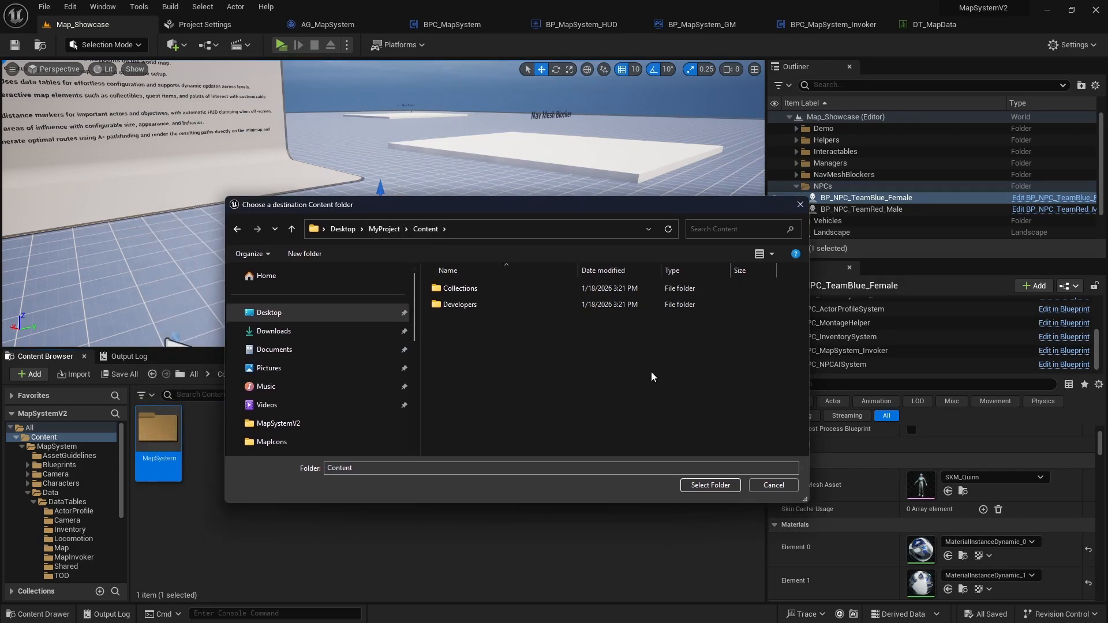
{"action": "left_click", "coordinate": [711, 485]}
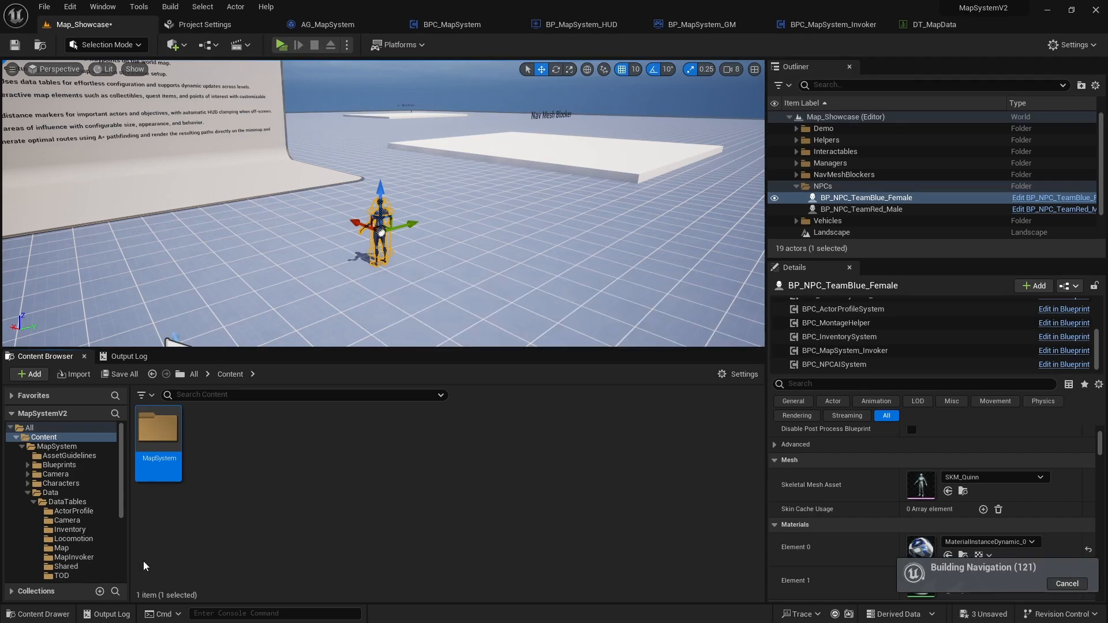
Switch to the MyProject editor and open the Map_Showcase level from the migrated MapSystem/Maps/Showcase folder.
{"action": "left_click", "coordinate": [528, 476]}
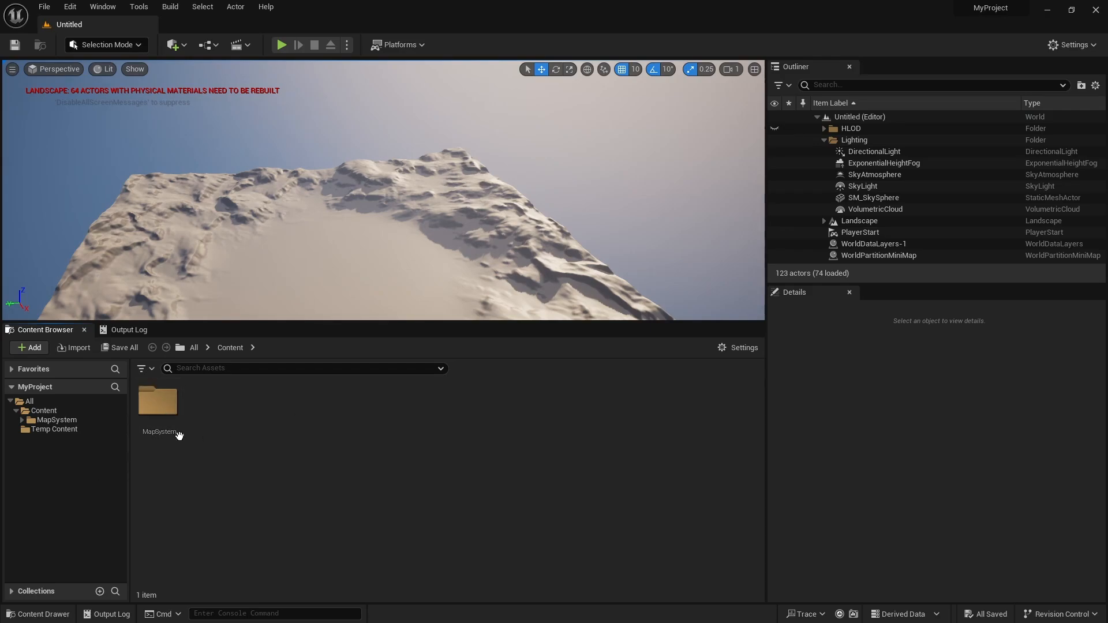
{"action": "double_click", "coordinate": [160, 435]}
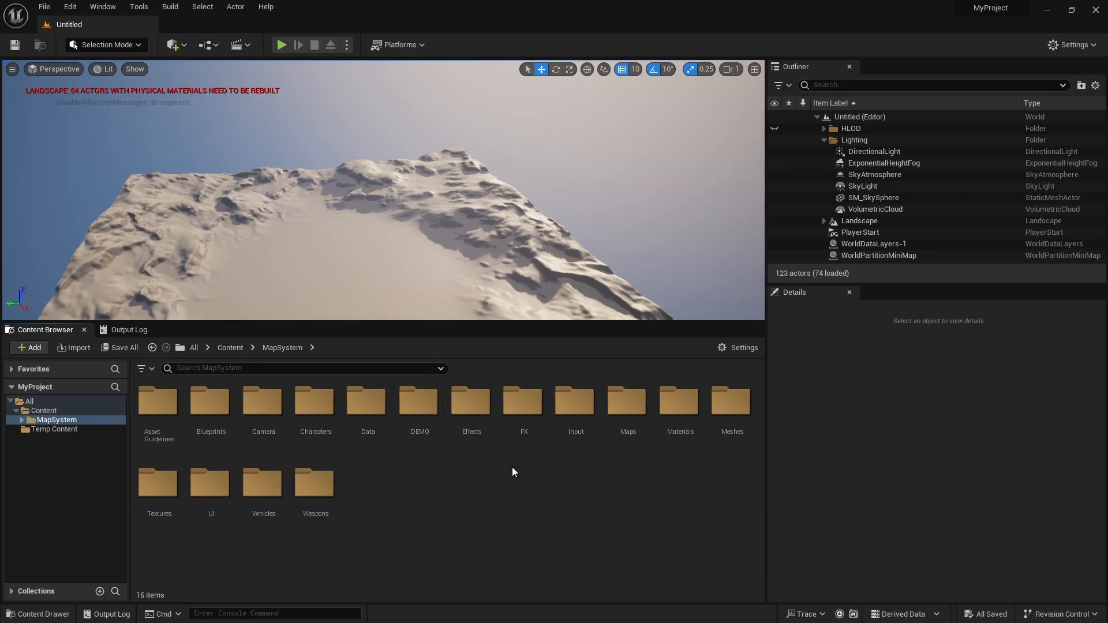
{"action": "double_click", "coordinate": [635, 421]}
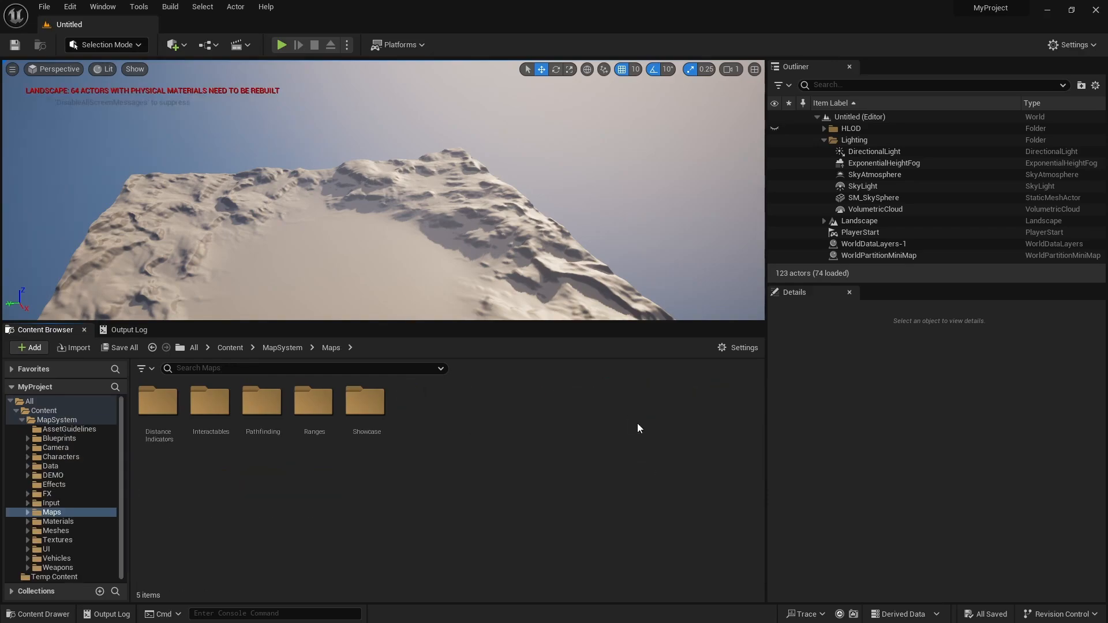
{"action": "double_click", "coordinate": [365, 404]}
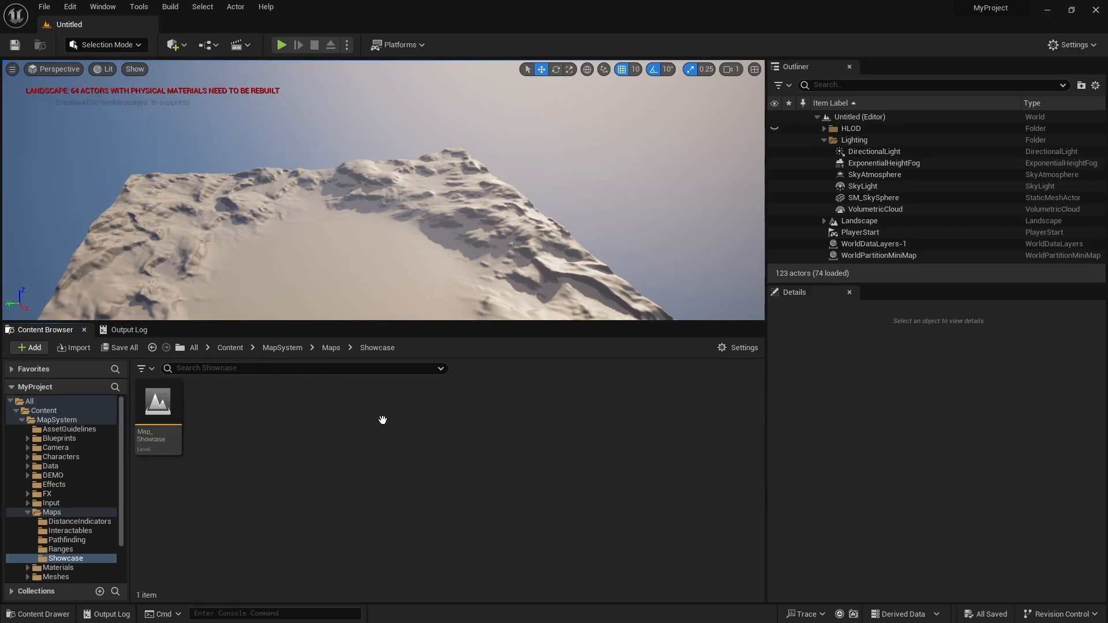
{"action": "double_click", "coordinate": [158, 406]}
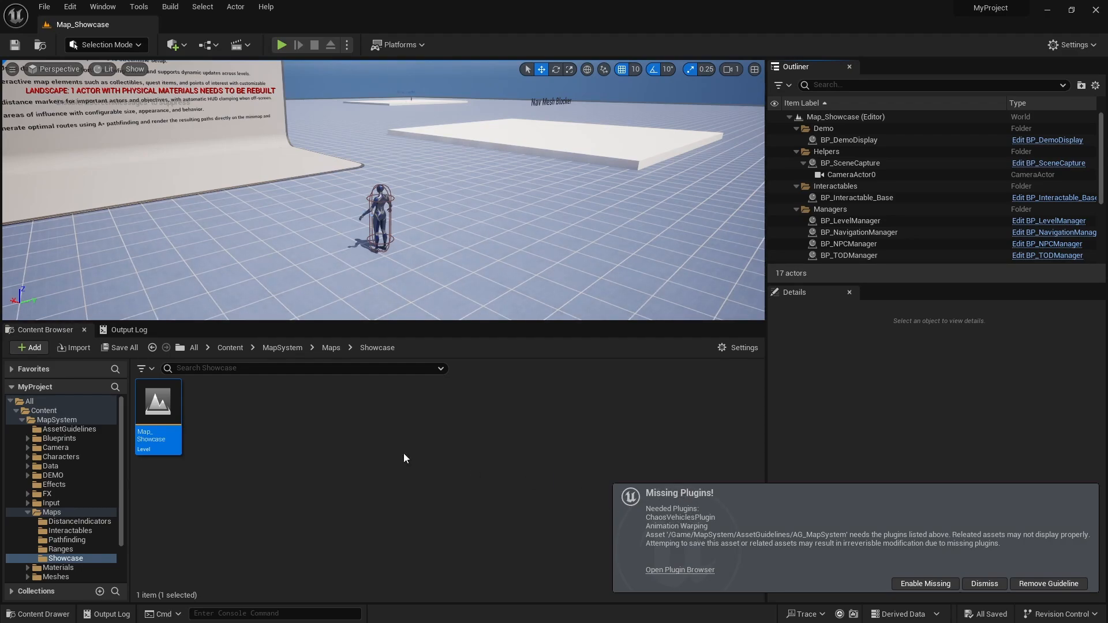
Open the AG_MapSystem asset guideline in the AssetGuidelines folder and review its required plugins and project settings.
{"action": "left_click", "coordinate": [69, 430]}
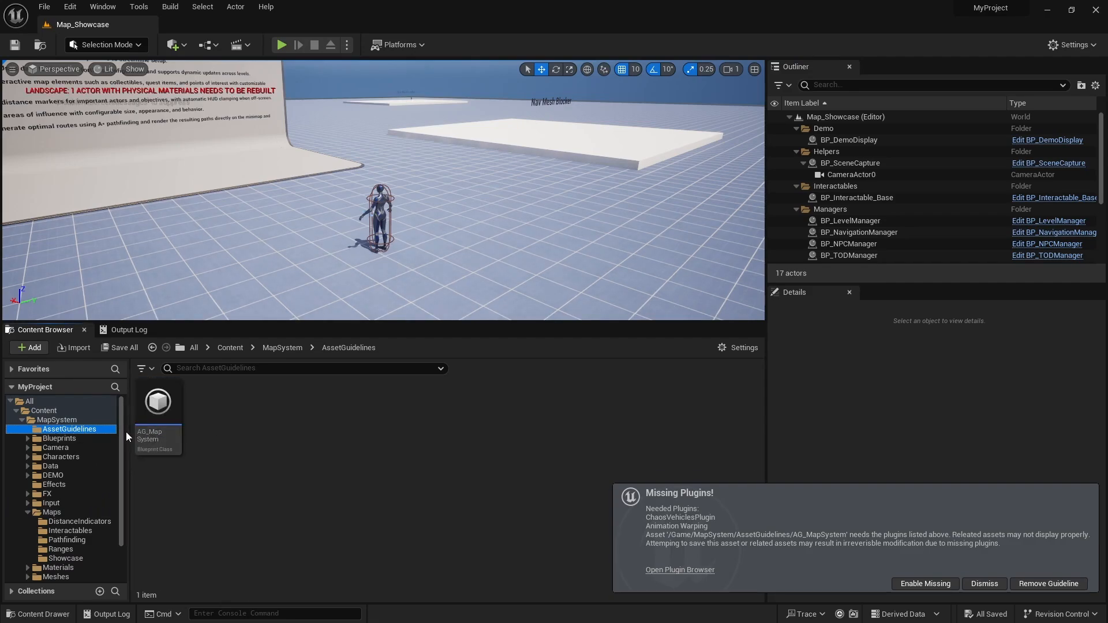
{"action": "mouse_move", "coordinate": [168, 422]}
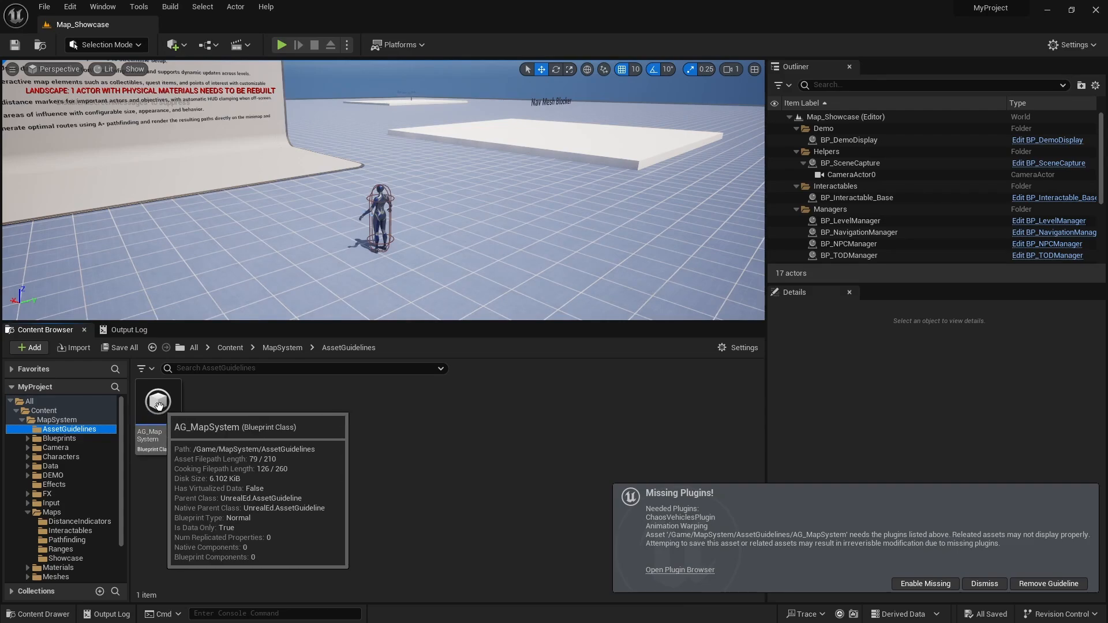
{"action": "left_click", "coordinate": [177, 398]}
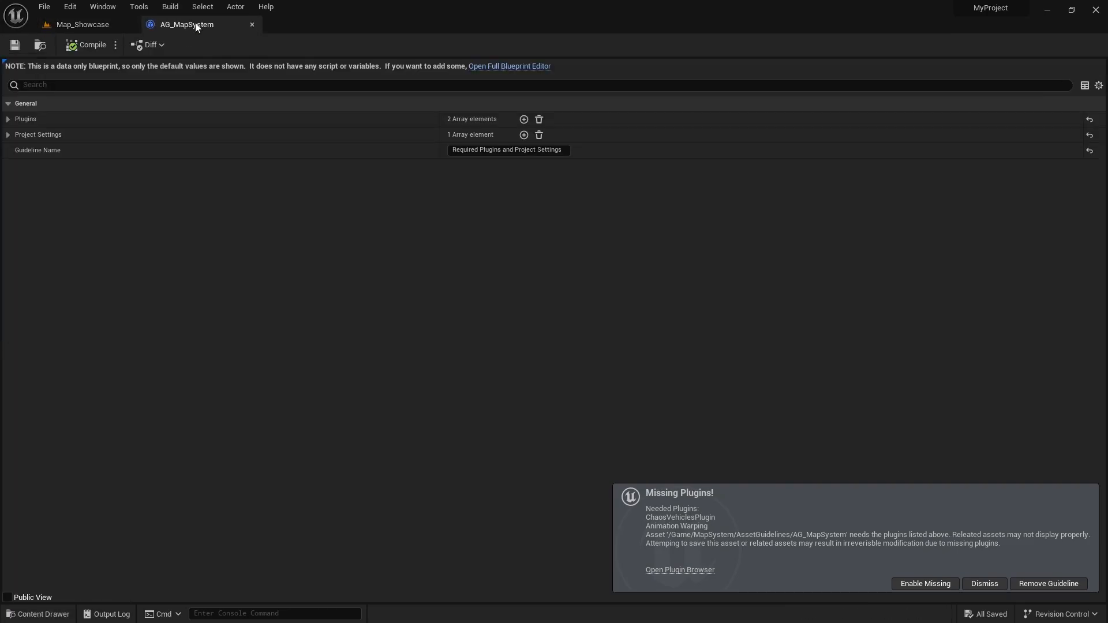
{"action": "left_click", "coordinate": [23, 119]}
{"action": "left_click", "coordinate": [10, 168]}
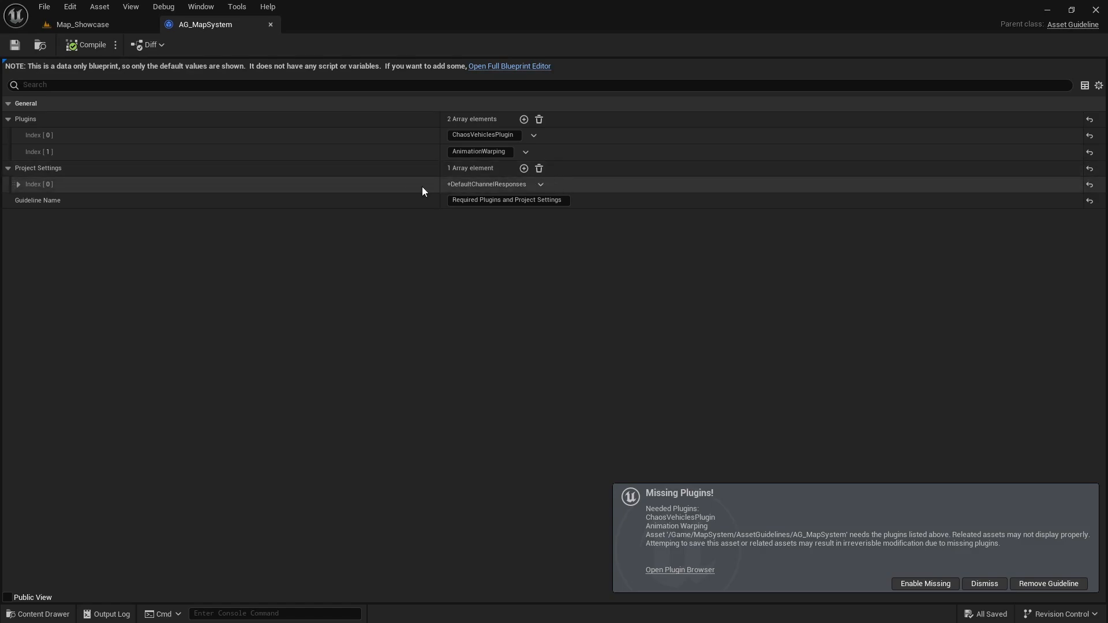
Return to the Map_Showcase level, enable the missing ChaosVehiclesPlugin and Animation Warping plugins, and restart the editor.
{"action": "left_click", "coordinate": [97, 24]}
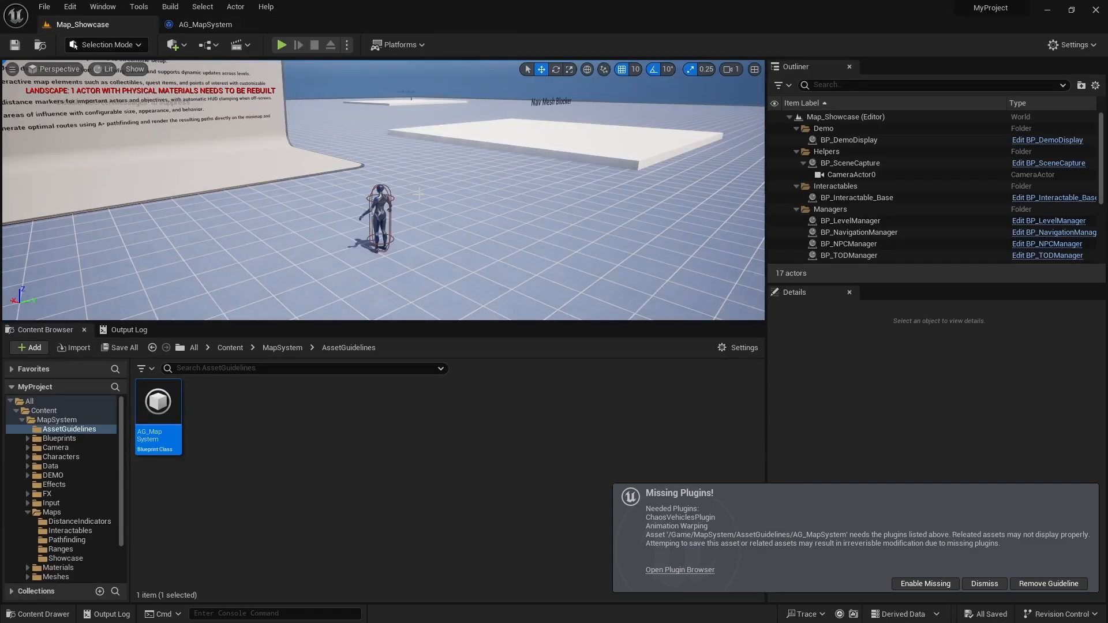
{"action": "left_click", "coordinate": [926, 583]}
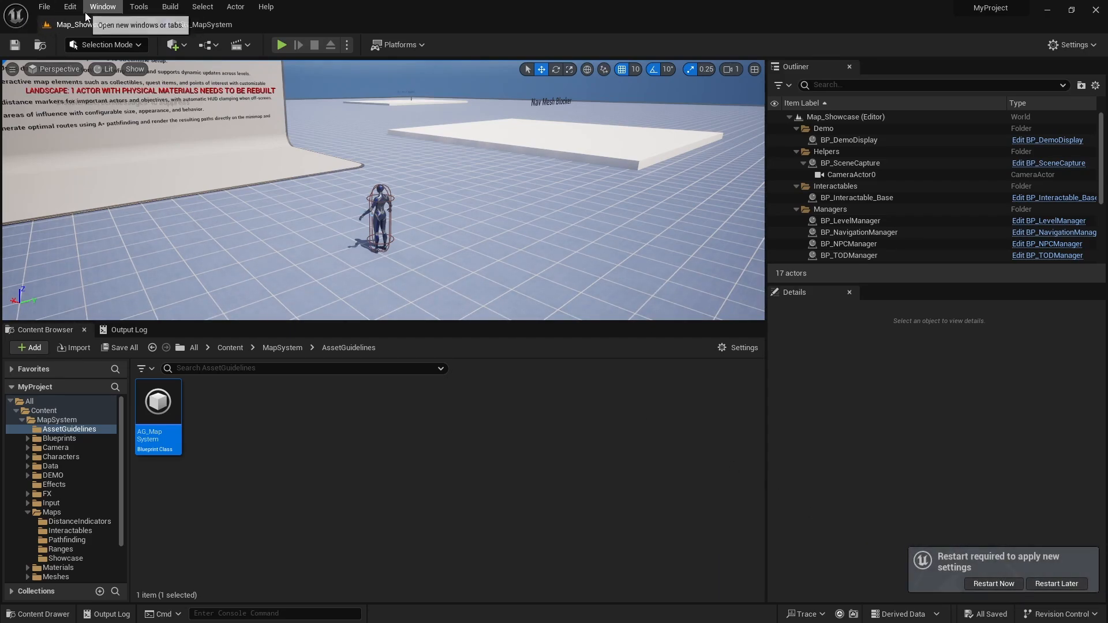
{"action": "left_click", "coordinate": [990, 583]}
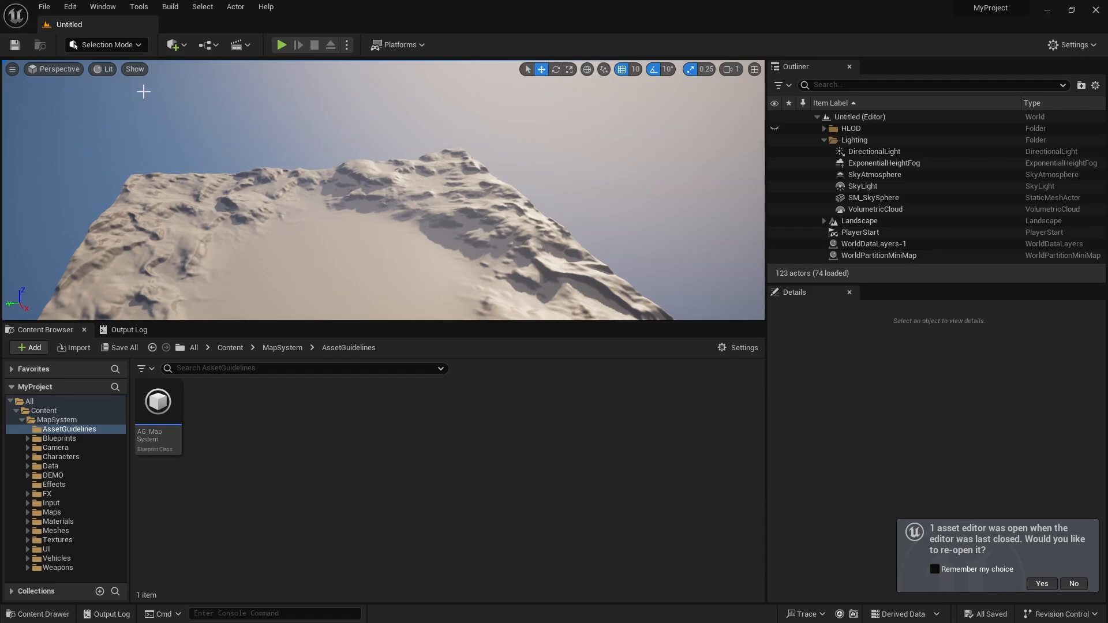
Open the project settings, and check the status of ChaosVehiclesPlugin and Animation Warping in the plugin list.
{"action": "left_click", "coordinate": [70, 7]}
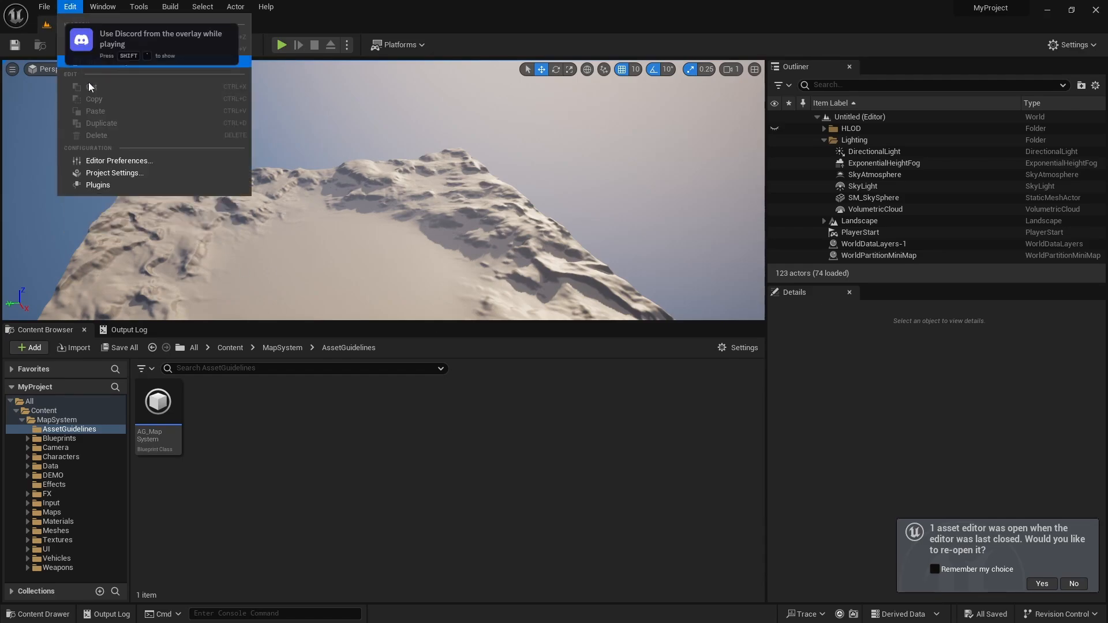
{"action": "left_click", "coordinate": [101, 170]}
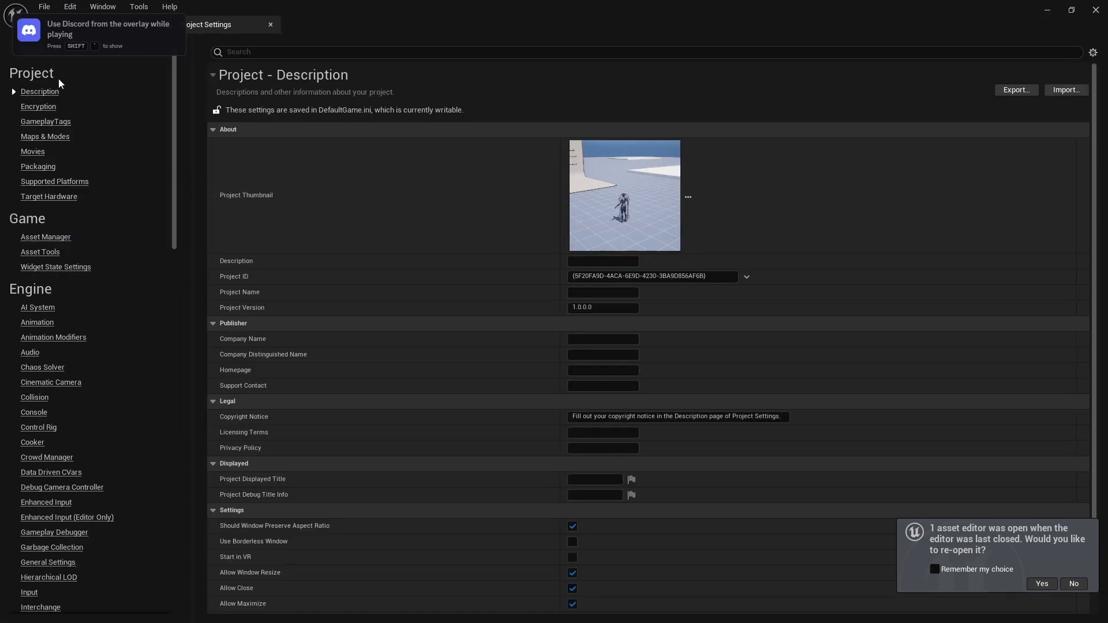
{"action": "left_click", "coordinate": [71, 7]}
{"action": "left_click", "coordinate": [100, 106]}
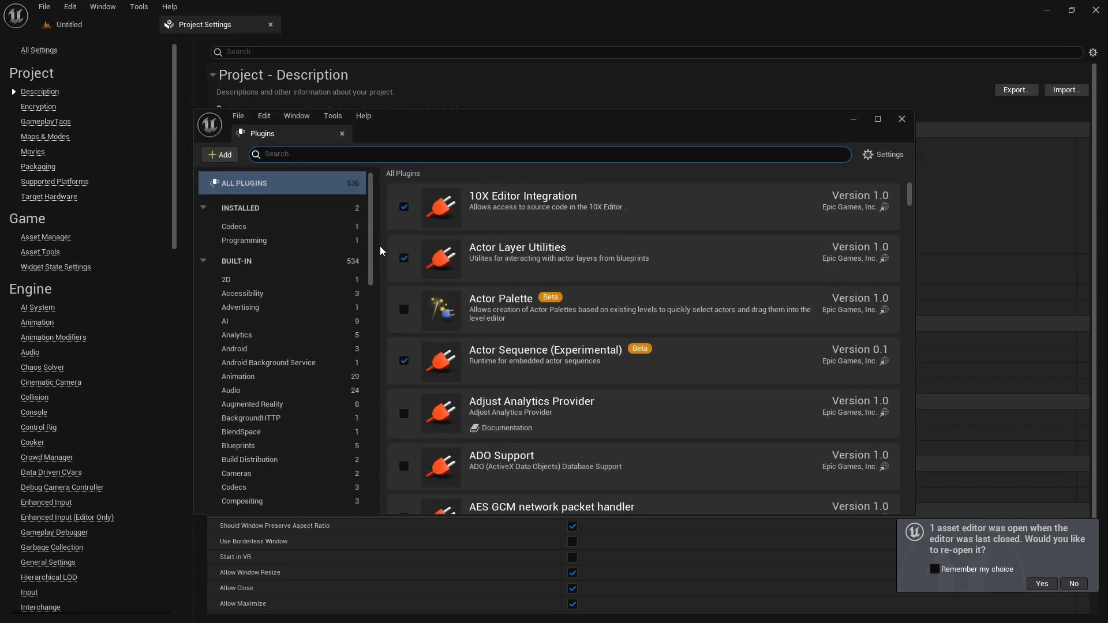
{"action": "type", "text": "cha"}
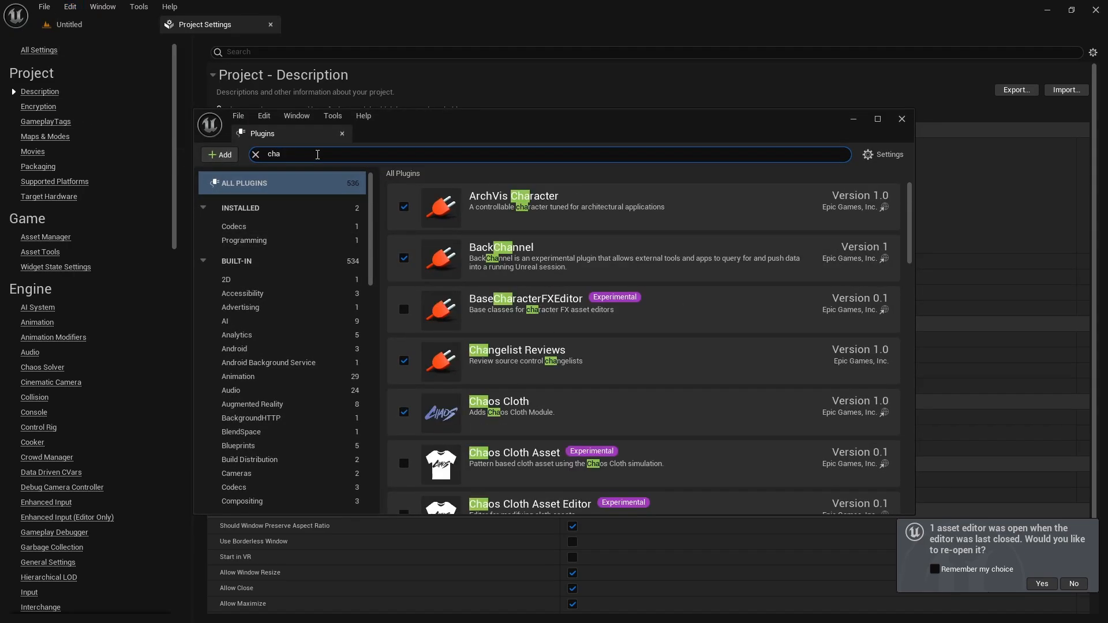
{"action": "type", "text": "os v"}
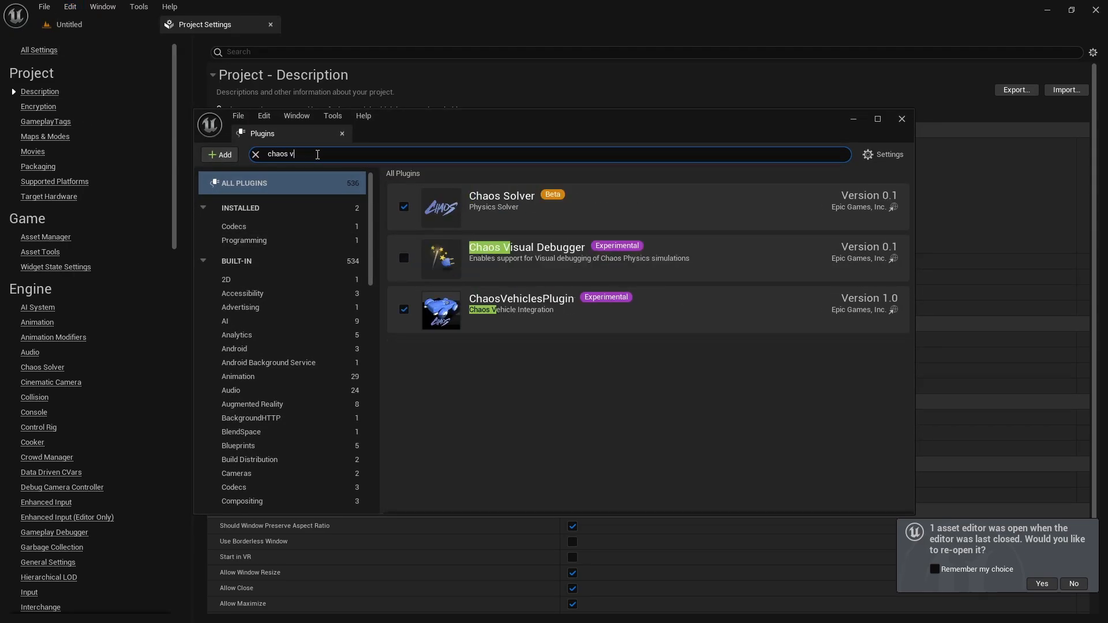
{"action": "key", "text": "ctrl+a"}
{"action": "type", "text": "niamtiona"}
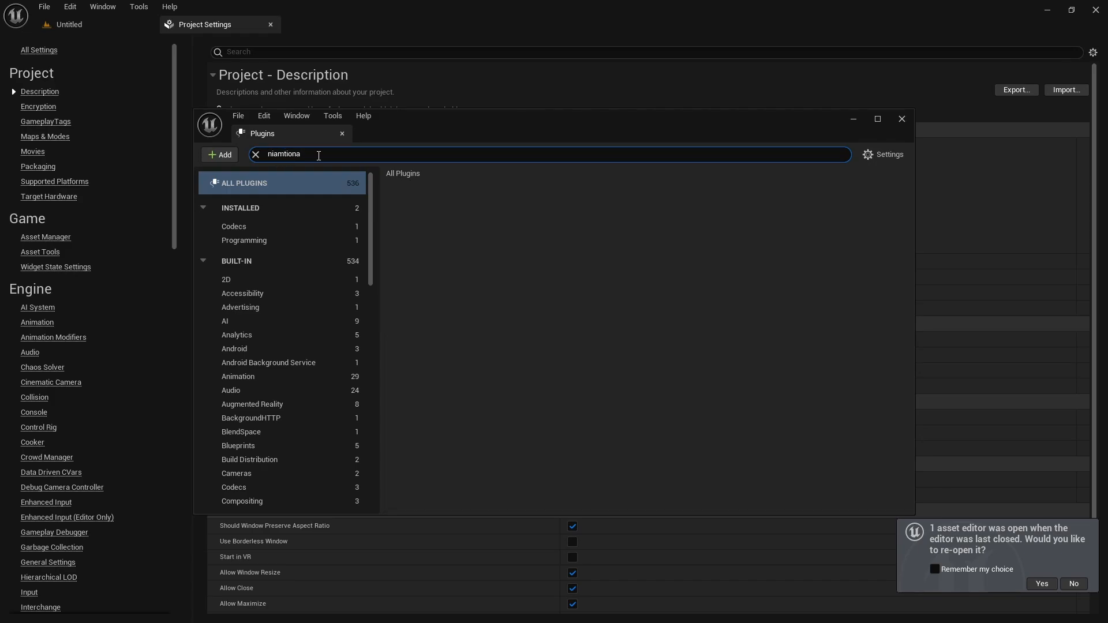
{"action": "key", "text": "ctrl+a"}
{"action": "type", "text": "animation wa"}
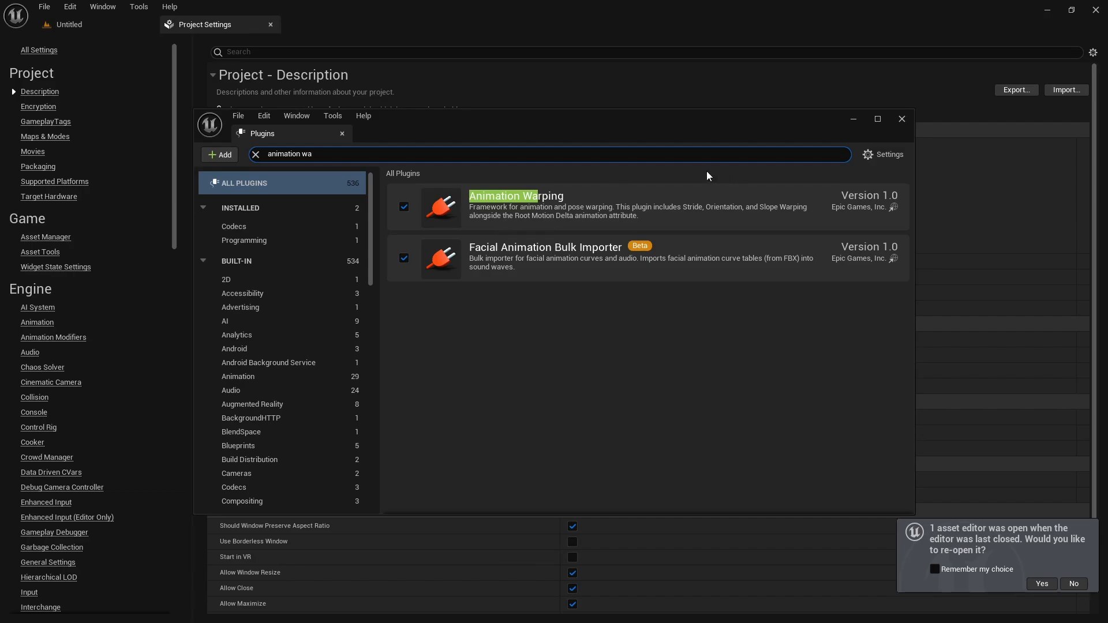
{"action": "left_click", "coordinate": [900, 119]}
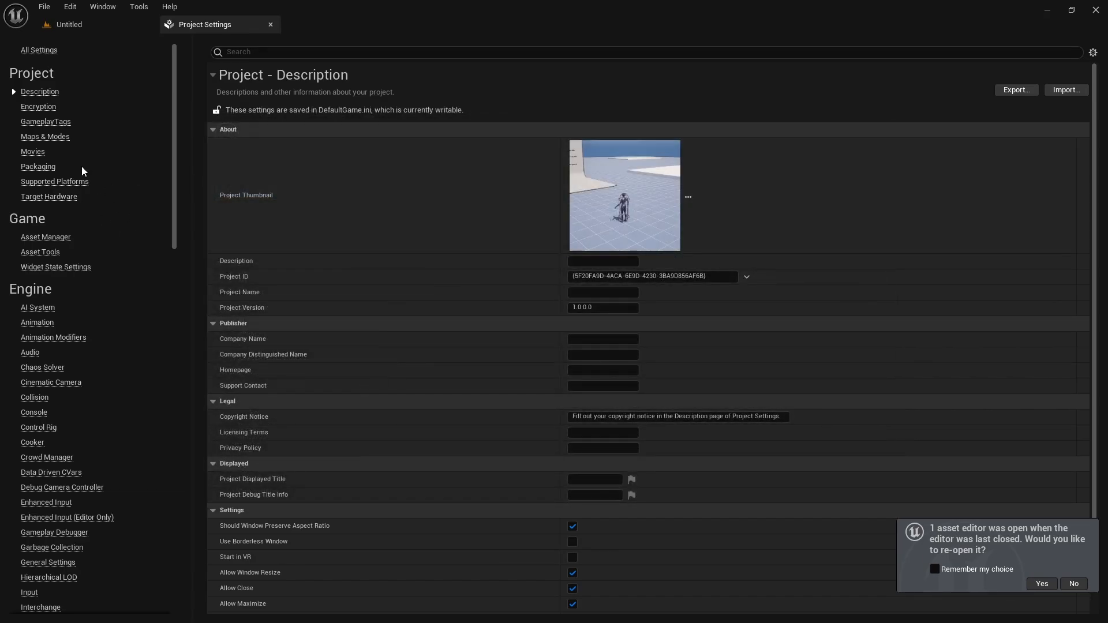
Start a new trace channel in the project's Engine Collision settings and begin its name with "Intera".
{"action": "left_click", "coordinate": [36, 397]}
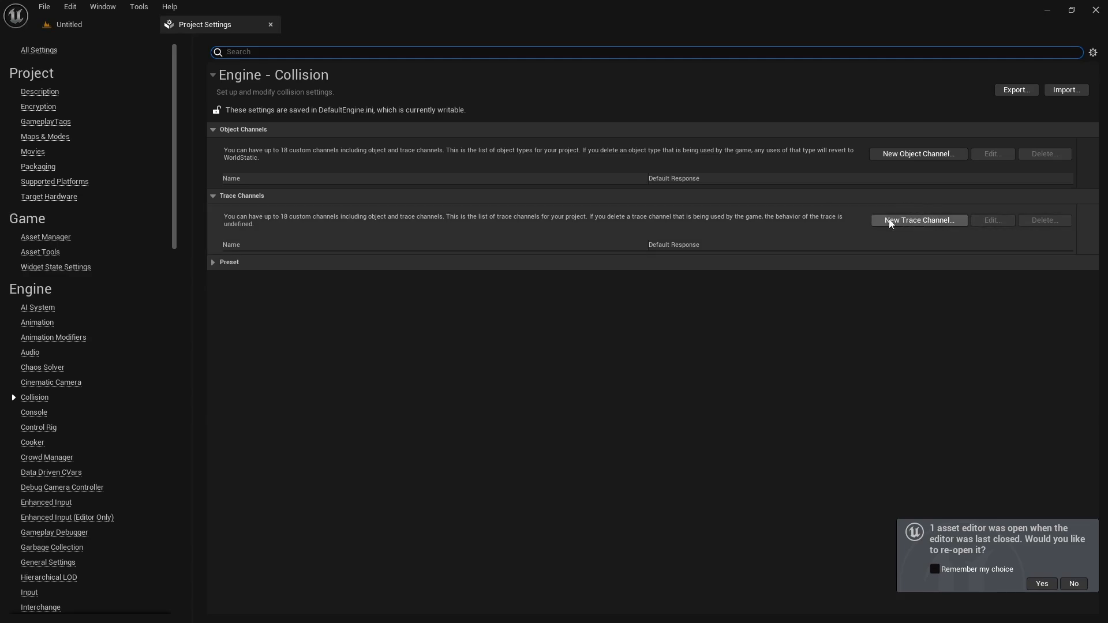
{"action": "left_click", "coordinate": [920, 222]}
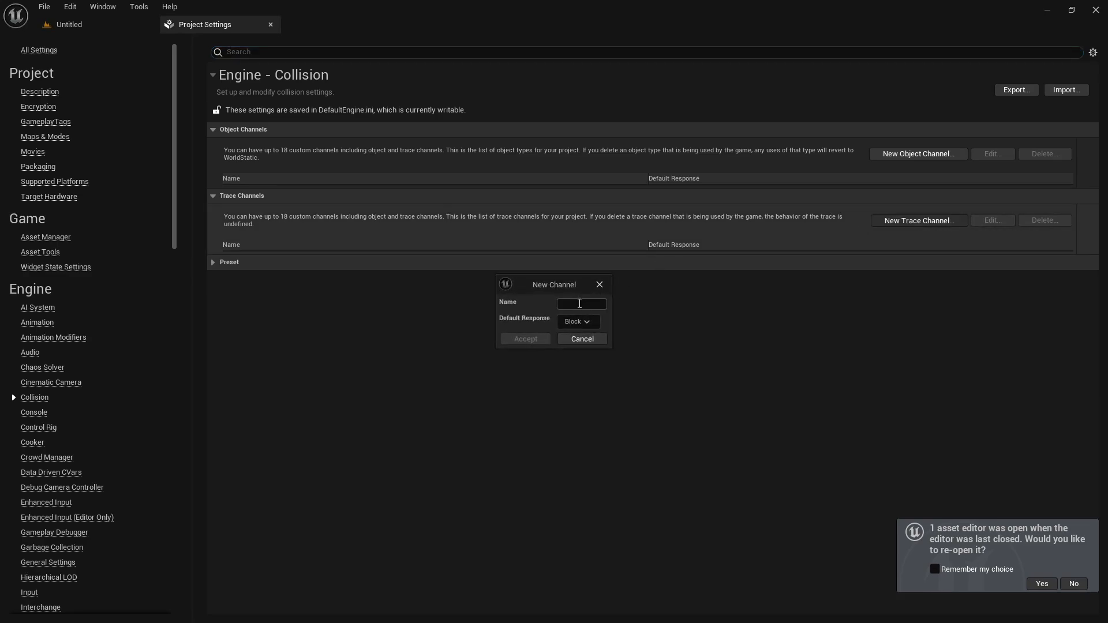
{"action": "type", "text": "Intera"}
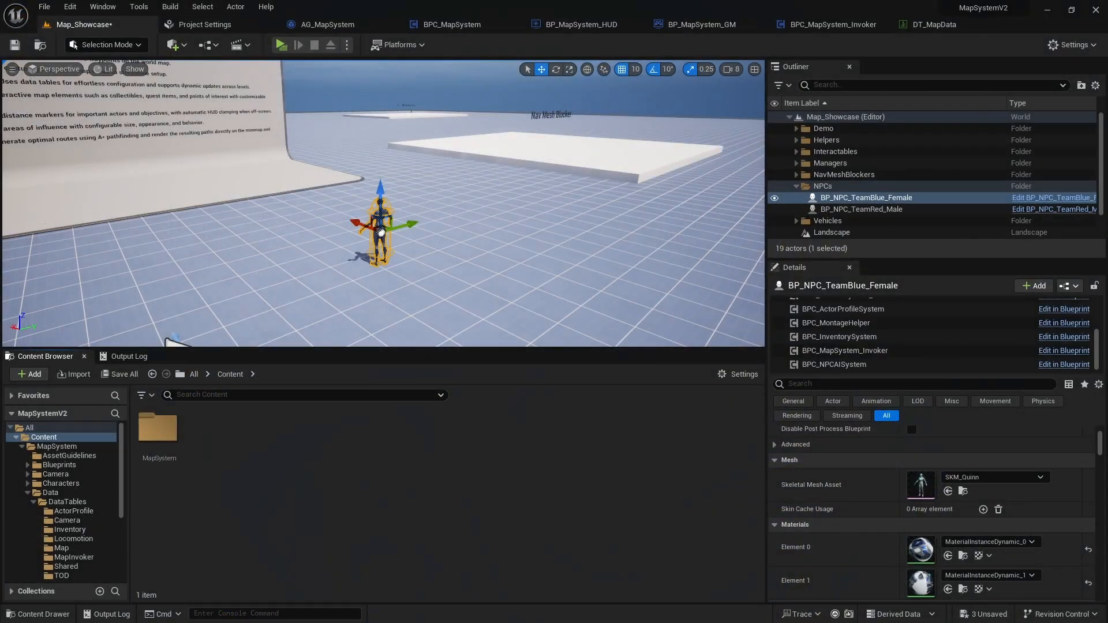
Switch to the MapSystemV2 project and look up its trace channels in the Engine Collision settings.
{"action": "left_click", "coordinate": [70, 6]}
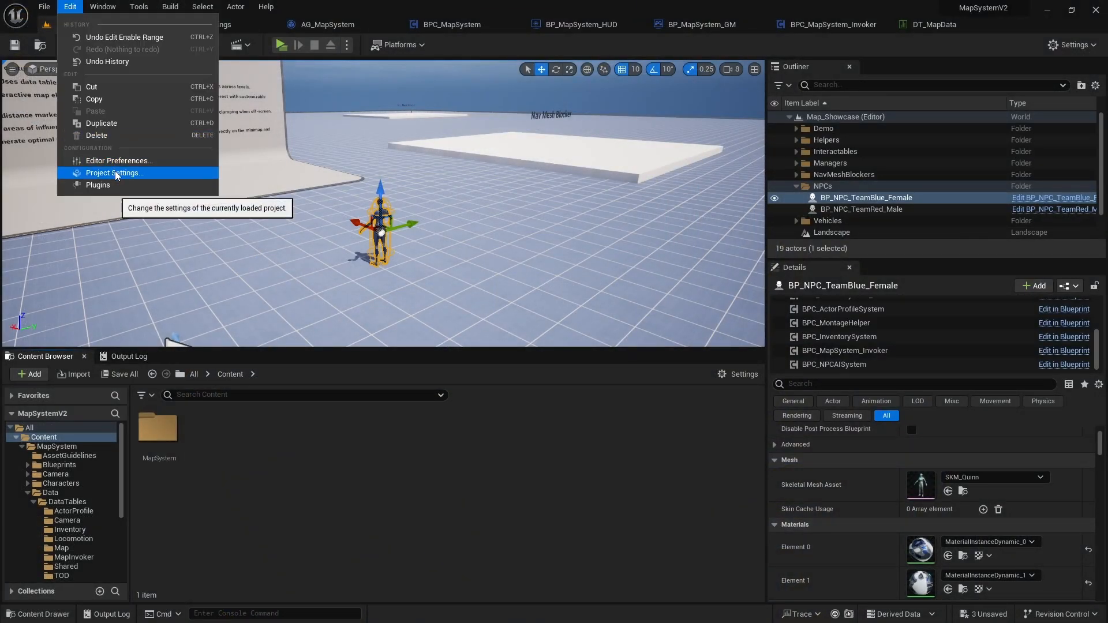
{"action": "left_click", "coordinate": [113, 174]}
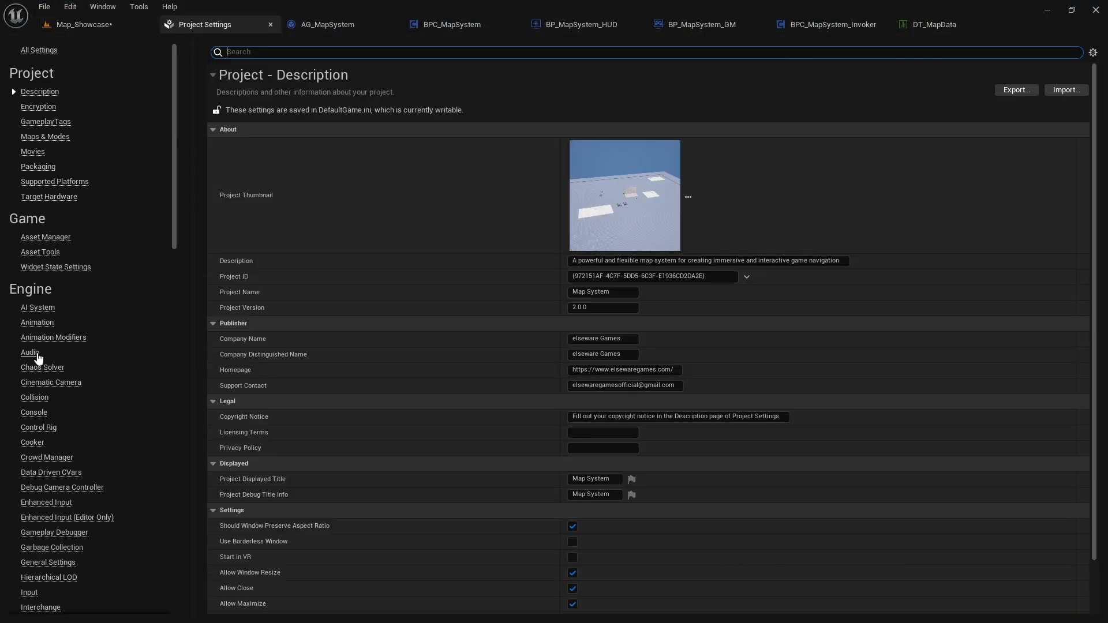
{"action": "left_click", "coordinate": [34, 397]}
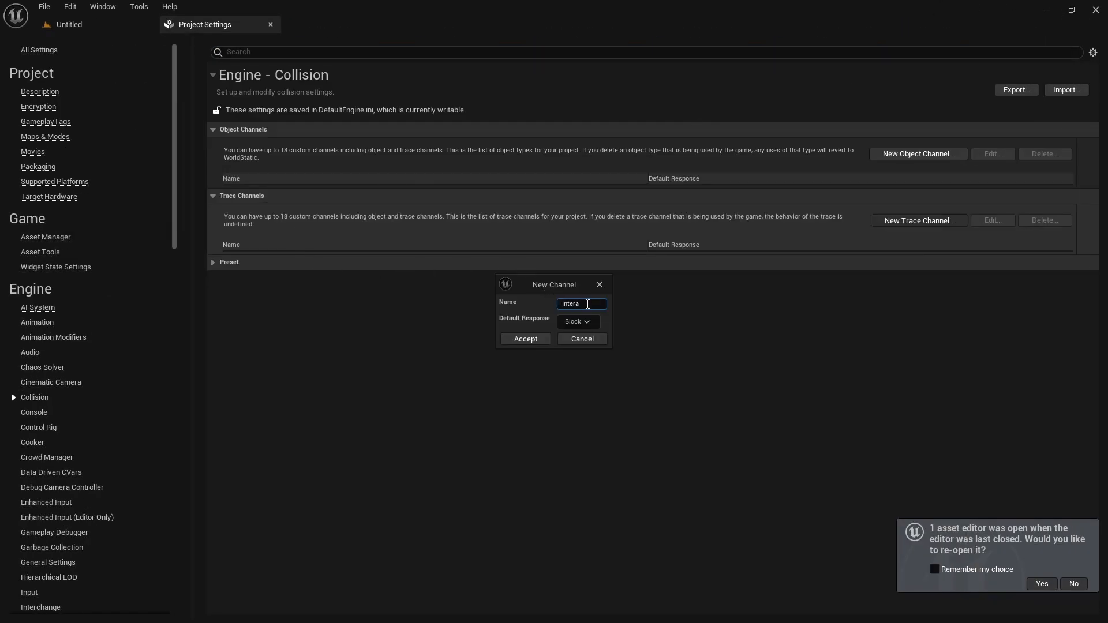
Complete the new trace channel's name as Interaction, set its default response to Ignore, and create it.
{"action": "type", "text": "ction"}
{"action": "left_click", "coordinate": [596, 321]}
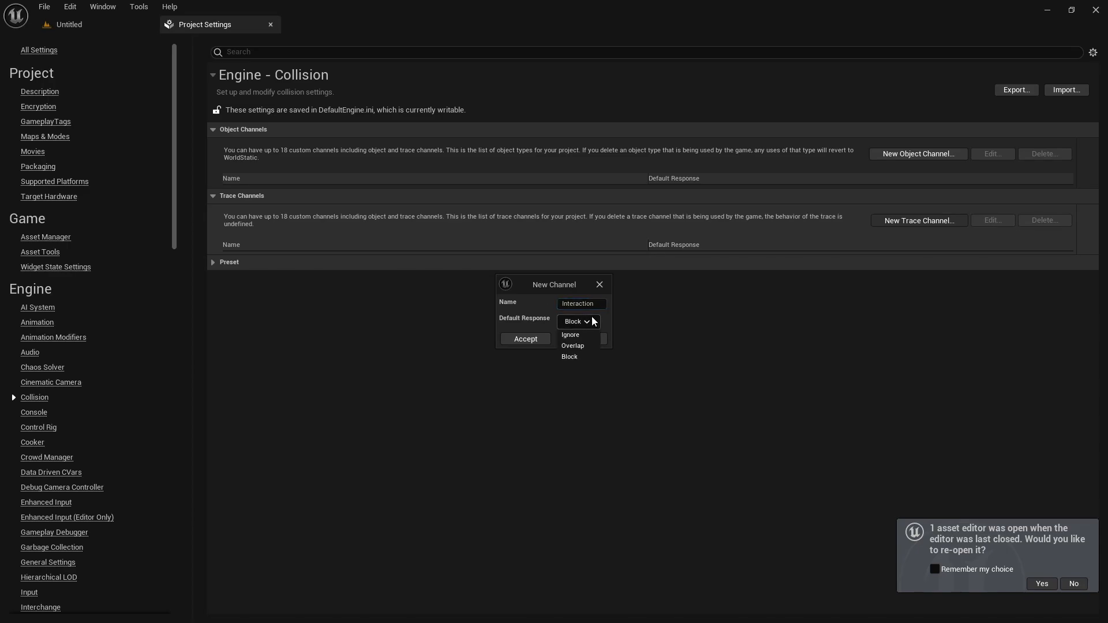
{"action": "left_click", "coordinate": [593, 334]}
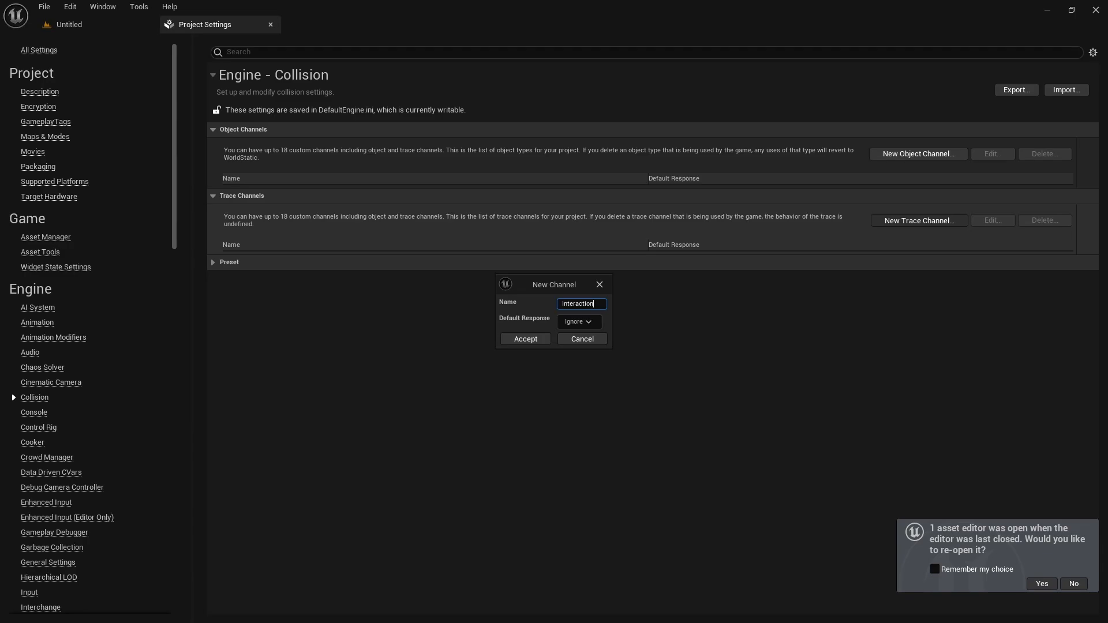
{"action": "left_click", "coordinate": [525, 339]}
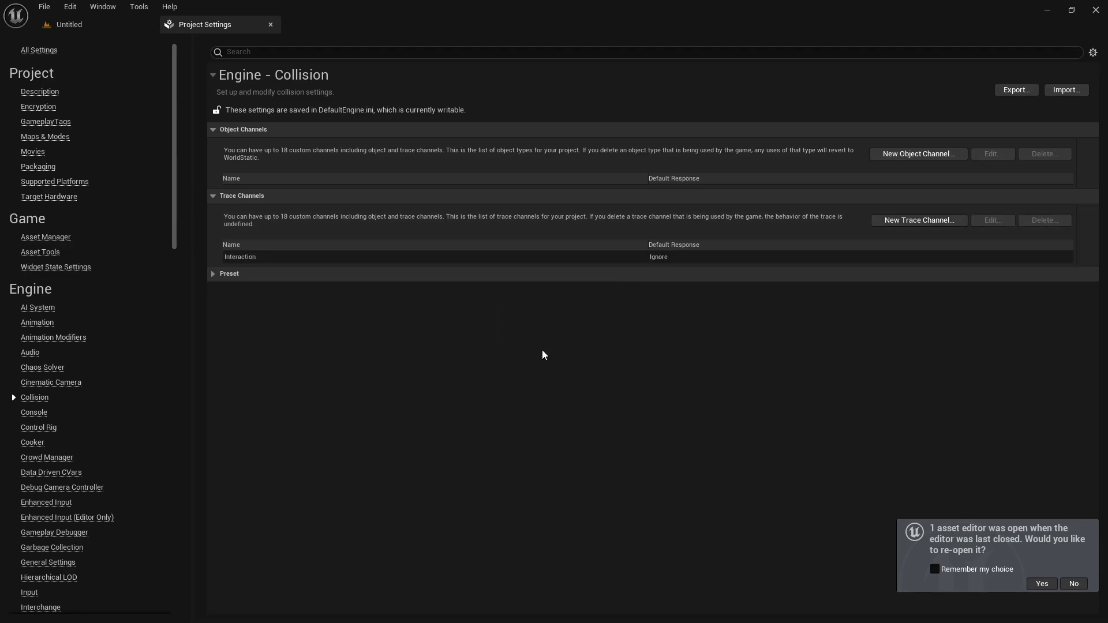
Save all project changes, return to the untitled level, and restart the MyProject editor.
{"action": "left_click", "coordinate": [41, 7]}
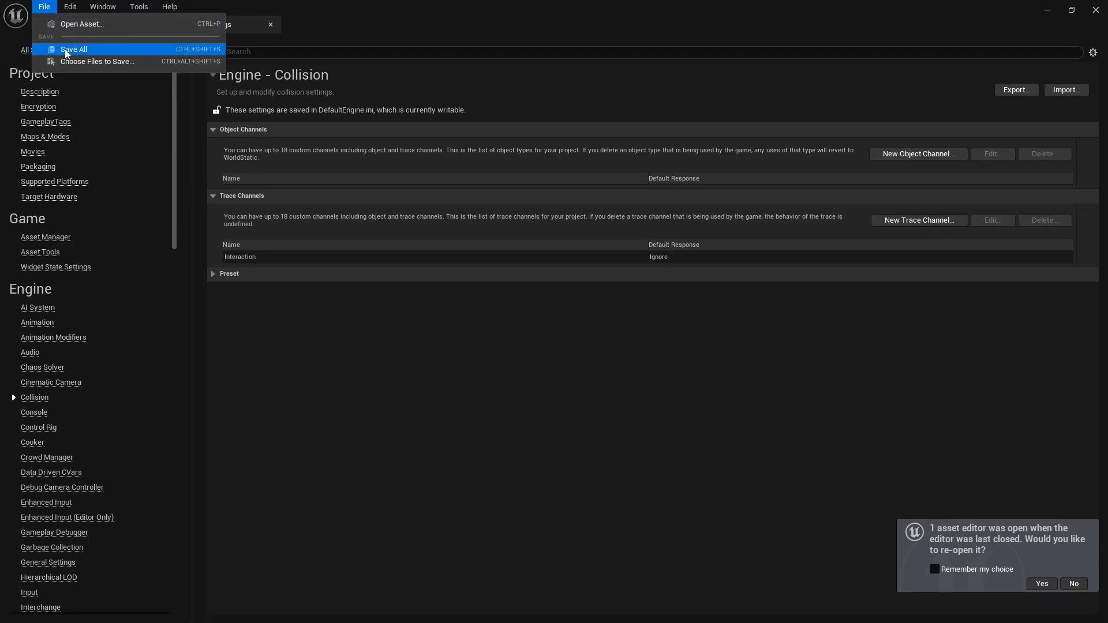
{"action": "left_click", "coordinate": [66, 50]}
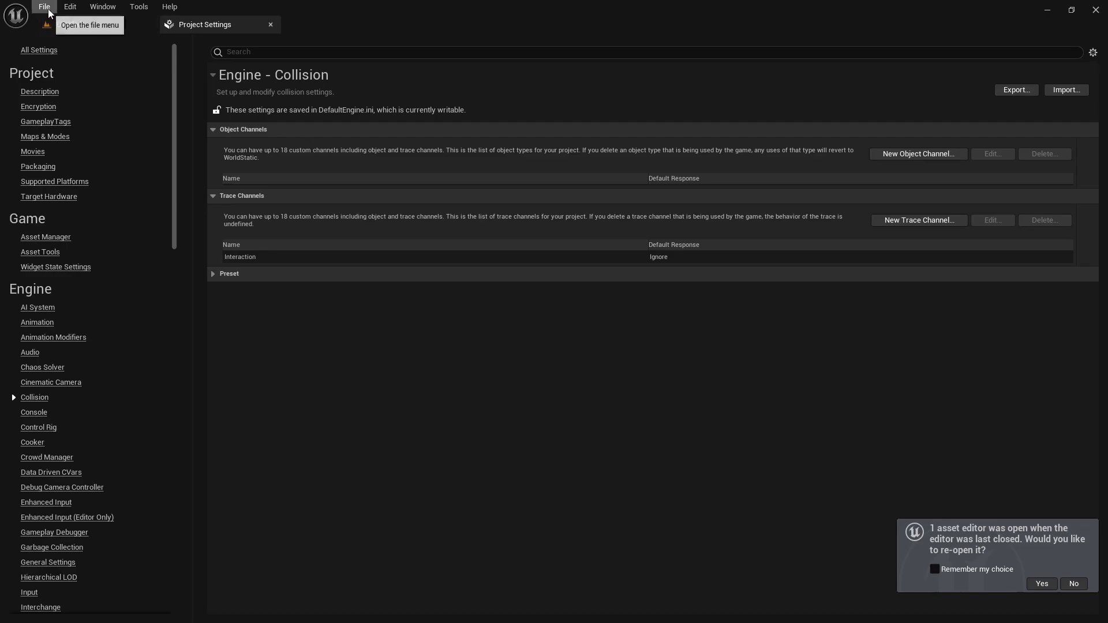
{"action": "left_click", "coordinate": [75, 24]}
{"action": "left_click", "coordinate": [38, 8]}
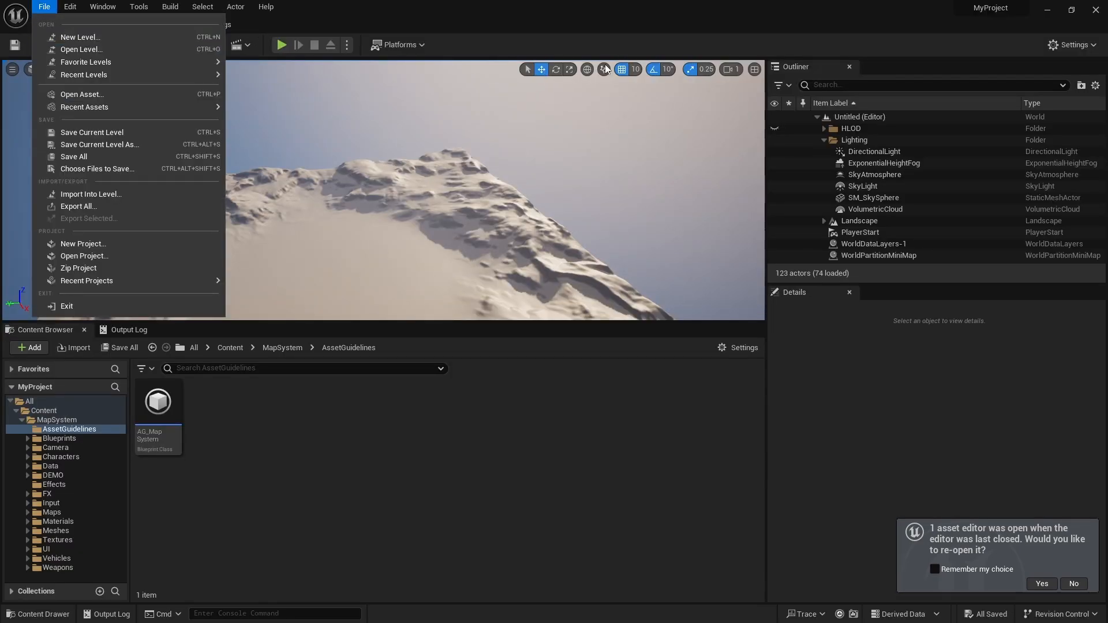
{"action": "left_click", "coordinate": [1094, 12]}
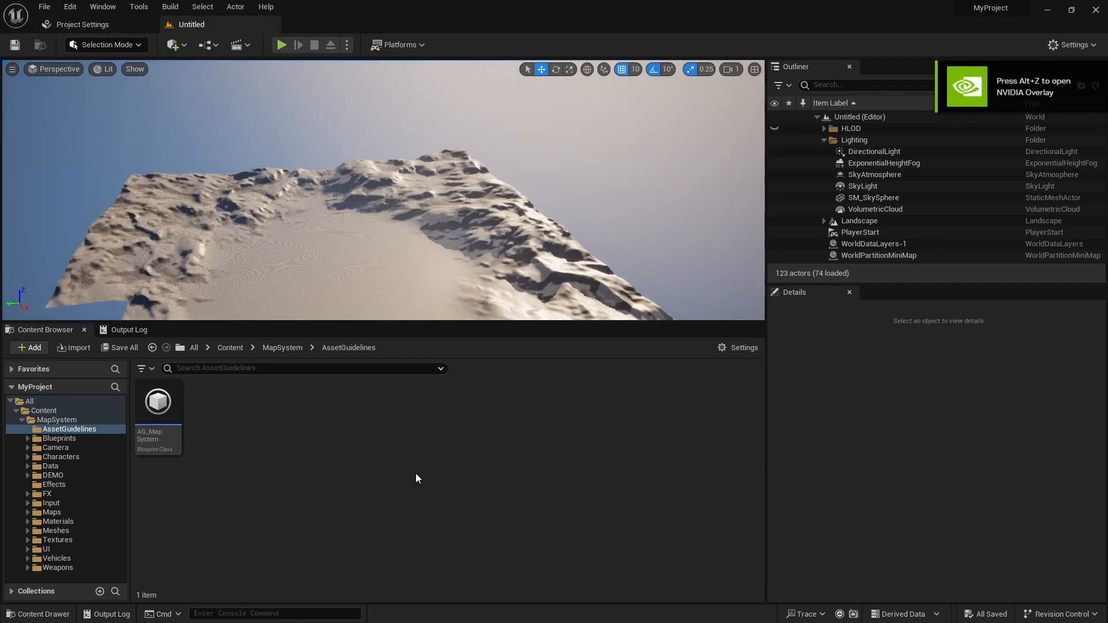
Reopen the project's Engine Collision settings to check the Interaction trace channel.
{"action": "left_click", "coordinate": [70, 7]}
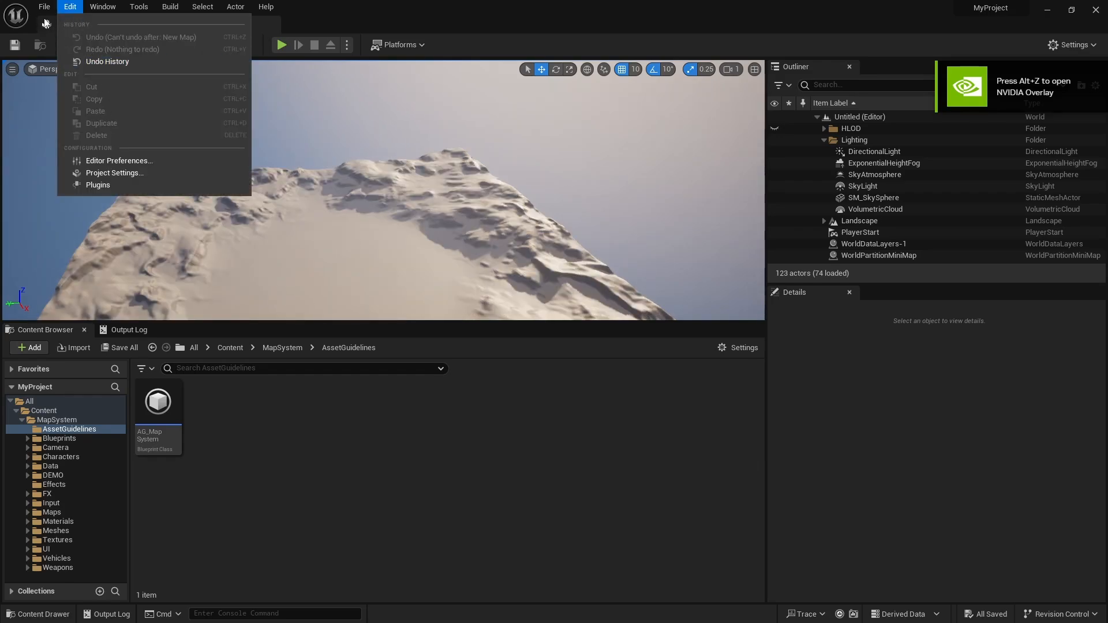
{"action": "left_click", "coordinate": [114, 173]}
{"action": "left_click", "coordinate": [35, 397]}
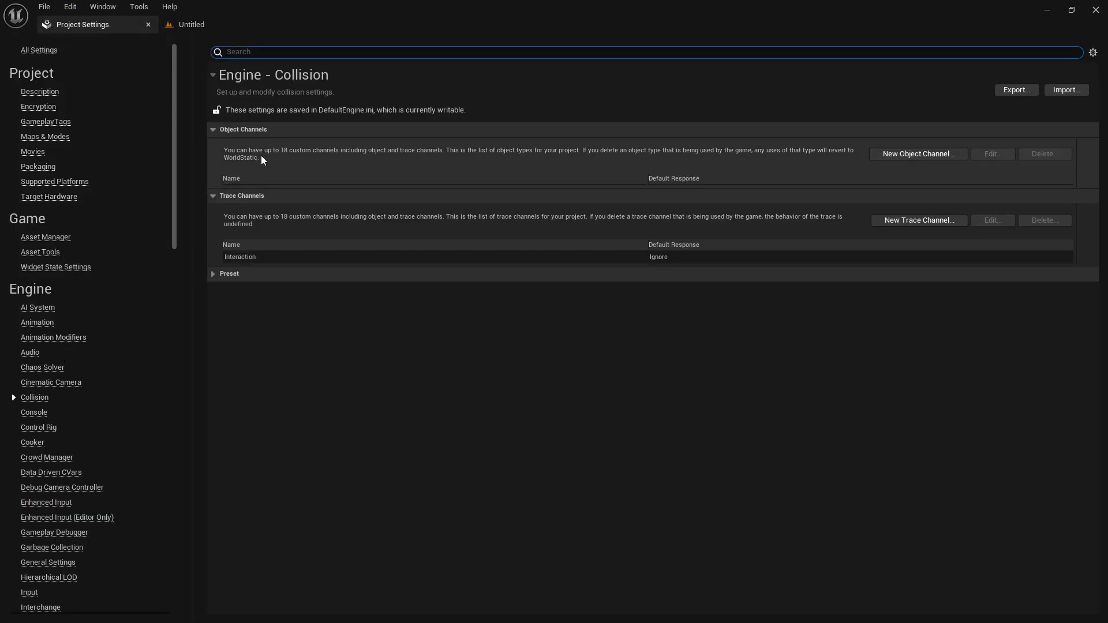
Open the Map_Showcase level from the MapSystem Maps/Showcase folder.
{"action": "left_click", "coordinate": [218, 24]}
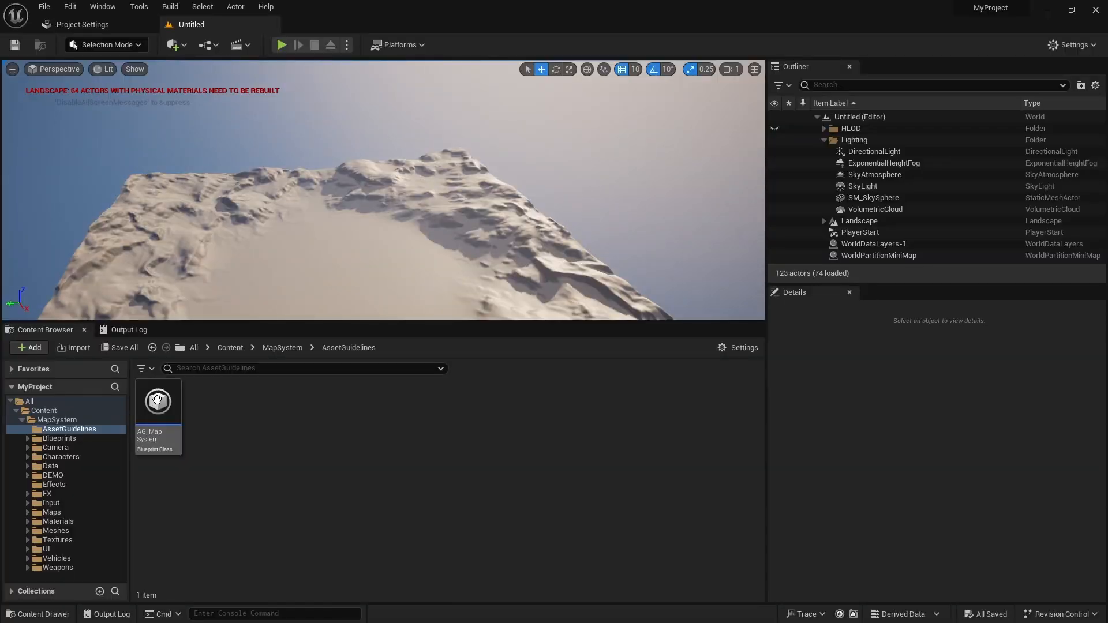
{"action": "left_click", "coordinate": [52, 512]}
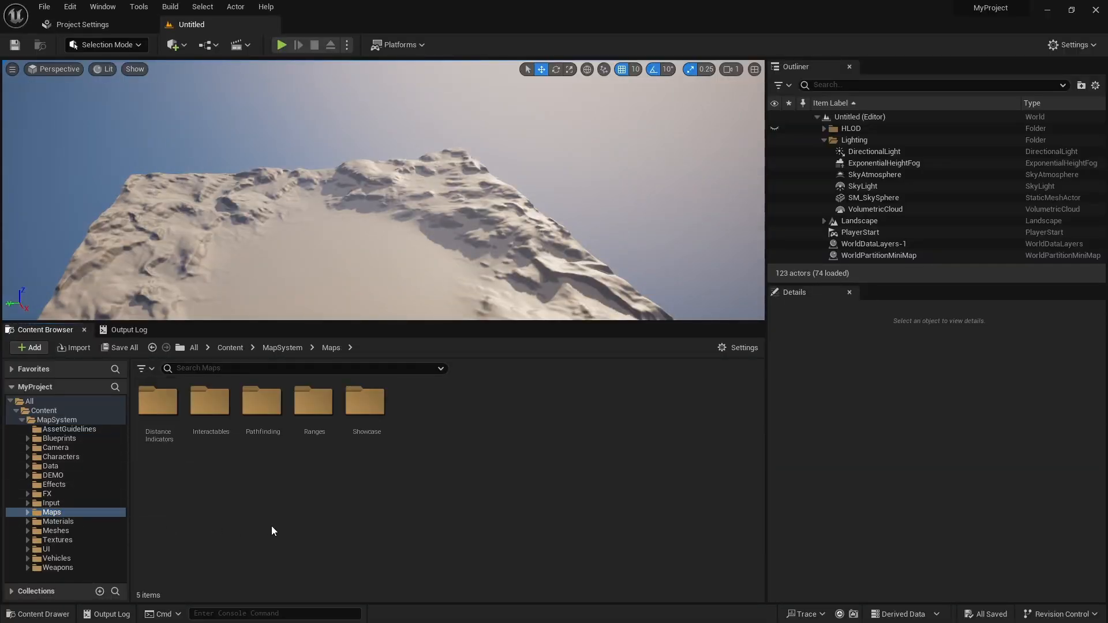
{"action": "double_click", "coordinate": [364, 402]}
{"action": "double_click", "coordinate": [159, 404]}
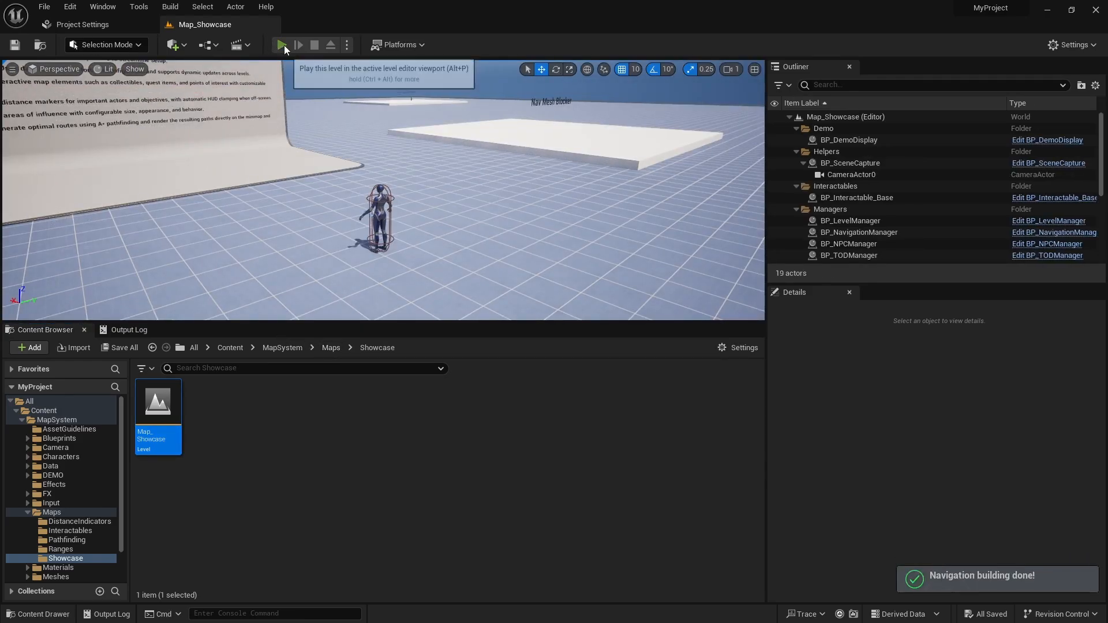
Play the Map_Showcase level, run the character around to test it, stop playing, and close the message log.
{"action": "left_click", "coordinate": [282, 45]}
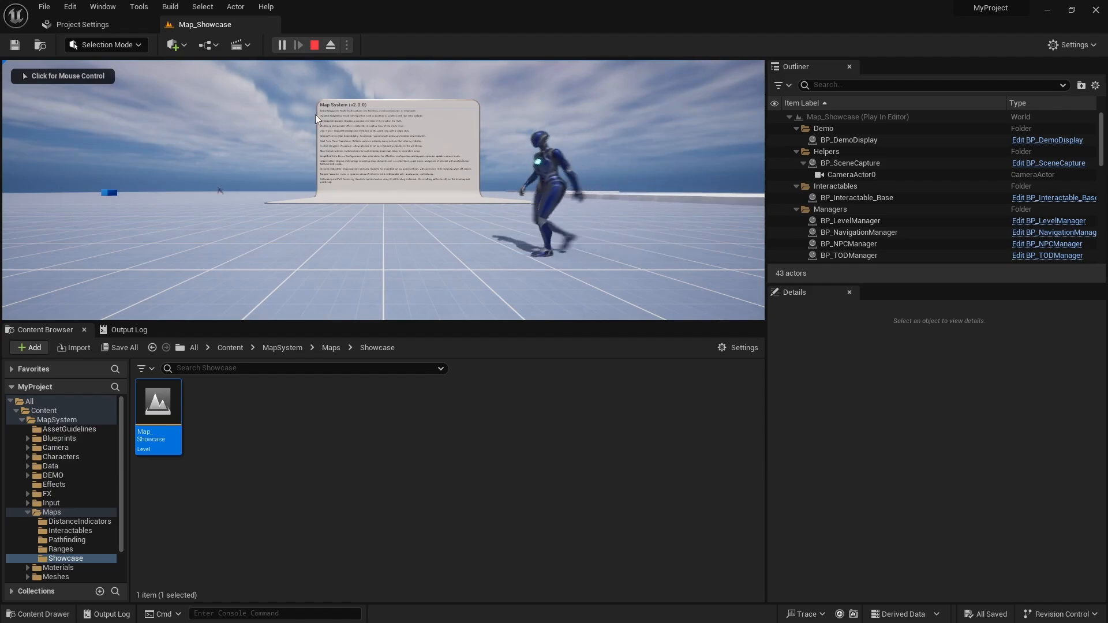
{"action": "left_click", "coordinate": [500, 157]}
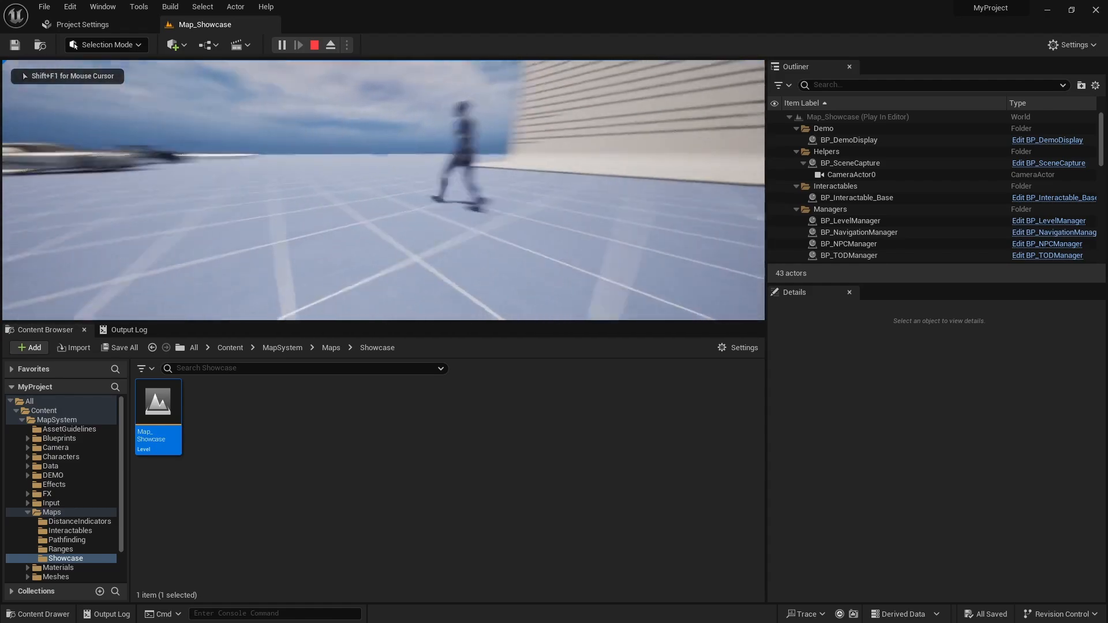
{"action": "key", "text": "w"}
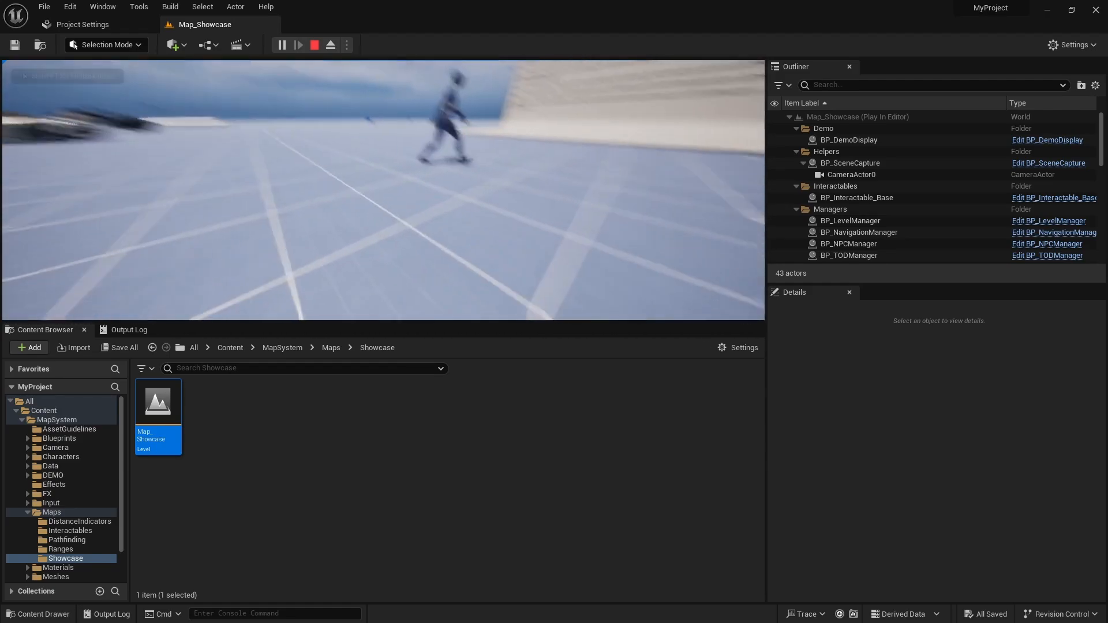
{"action": "key", "text": "w"}
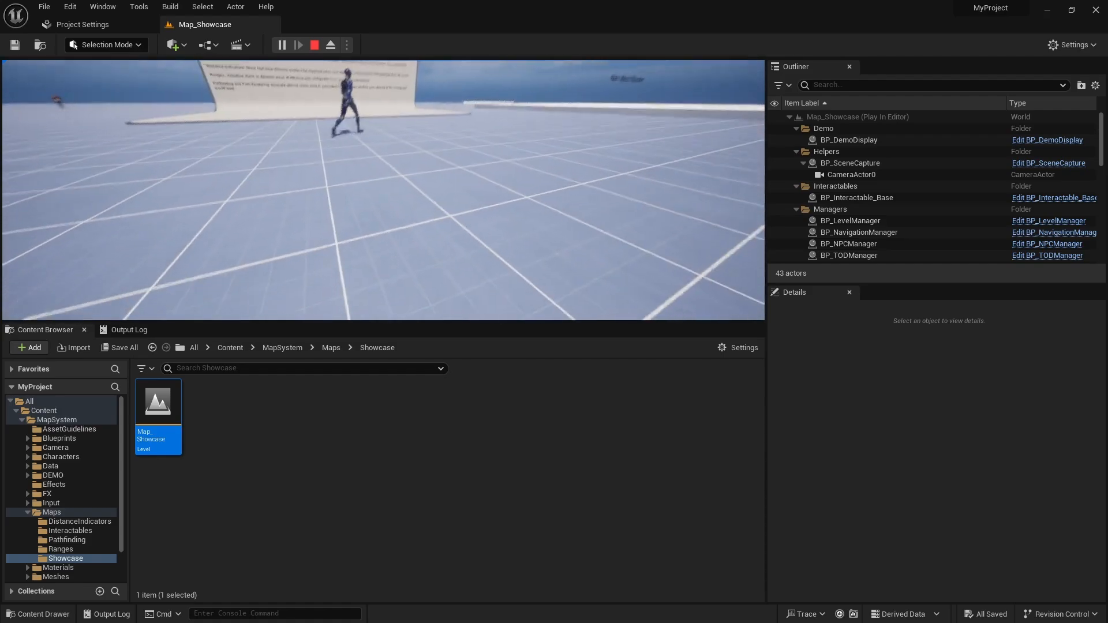
{"action": "key", "text": "w"}
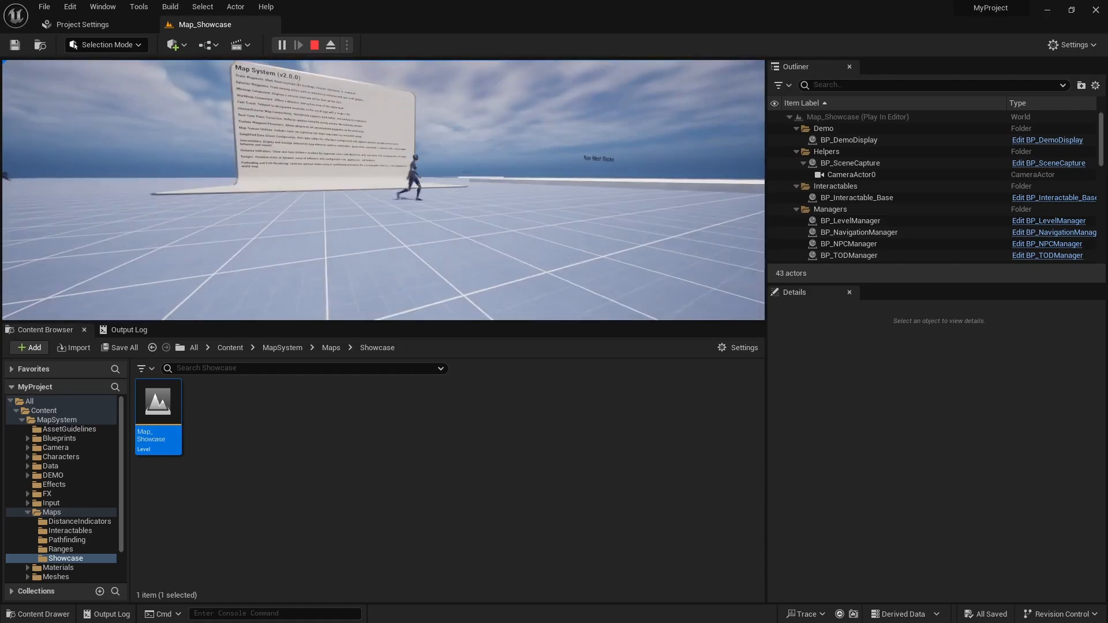
{"action": "key", "text": "w"}
{"action": "key", "text": "Escape"}
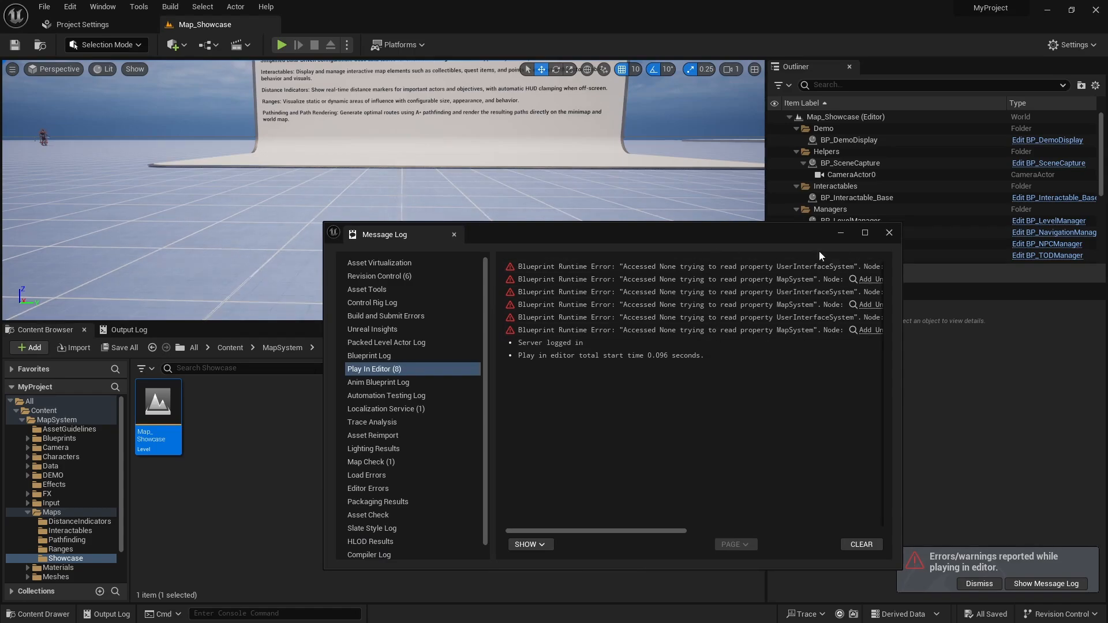
{"action": "left_click", "coordinate": [889, 232]}
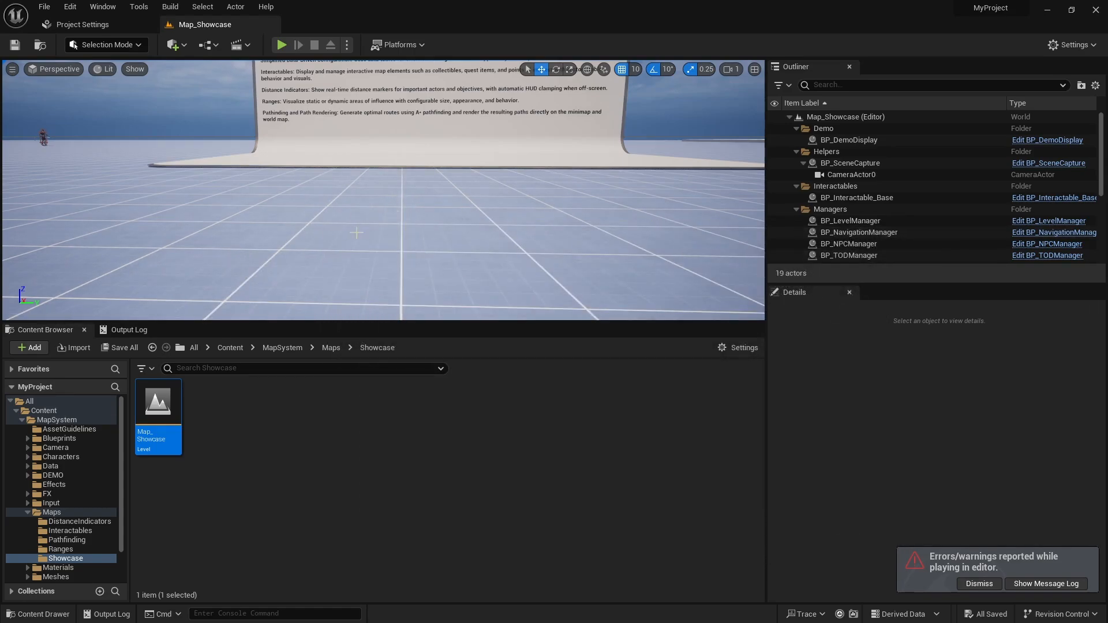
Open BP_MapSystem_HUD from the Blueprints/GameBase folder to review its components, and return to the Map_Showcase level.
{"action": "left_click", "coordinate": [28, 438]}
{"action": "left_click", "coordinate": [75, 483]}
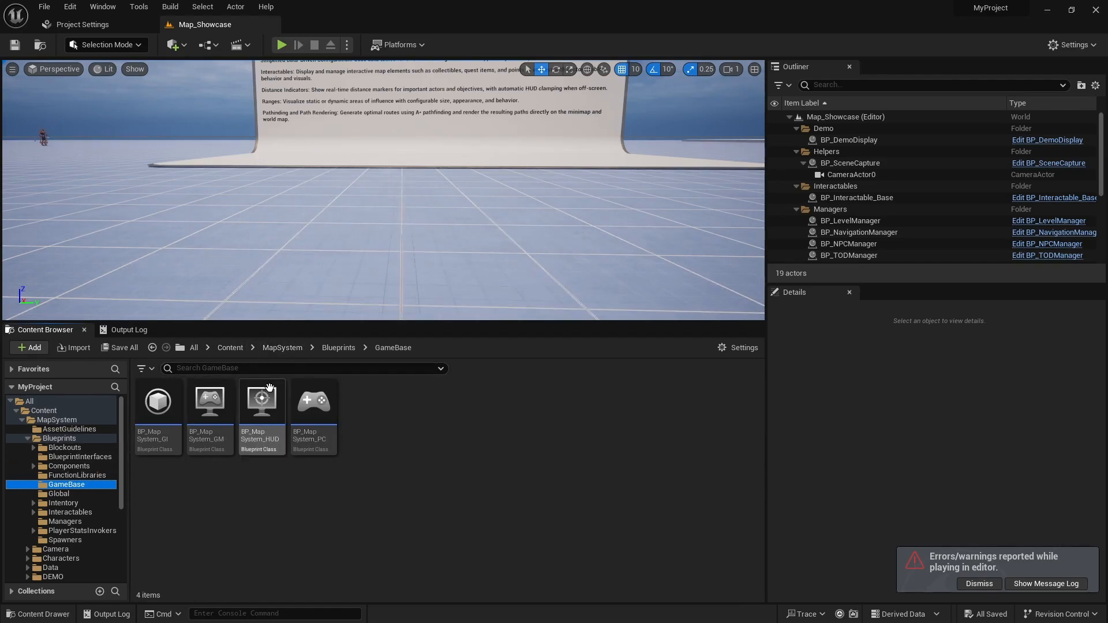
{"action": "left_click", "coordinate": [262, 415]}
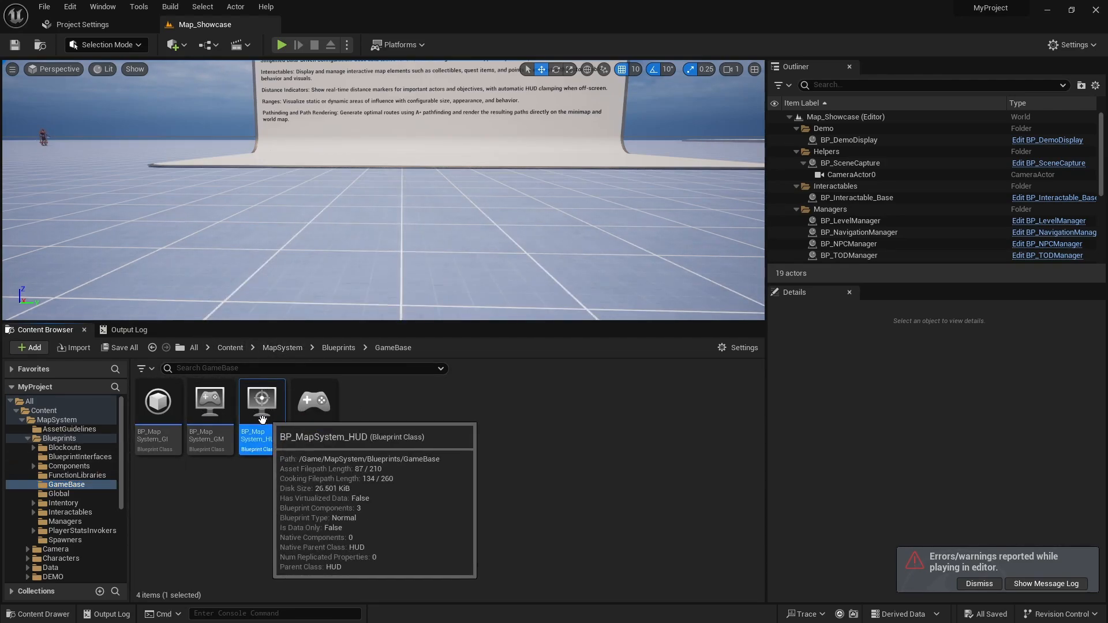
{"action": "left_click", "coordinate": [157, 443]}
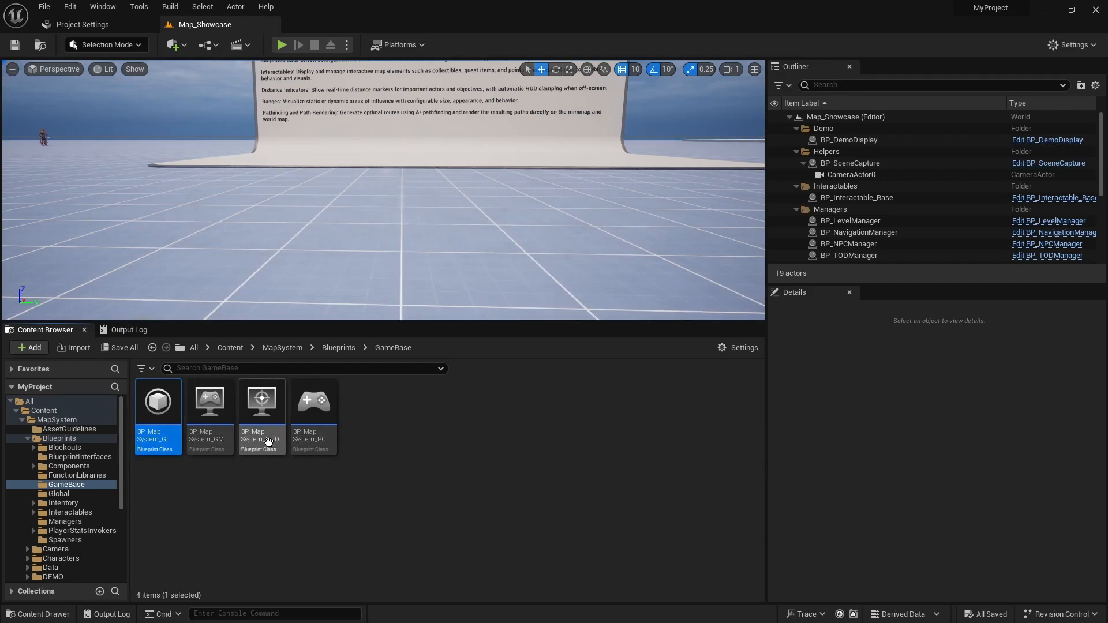
{"action": "left_click", "coordinate": [272, 410]}
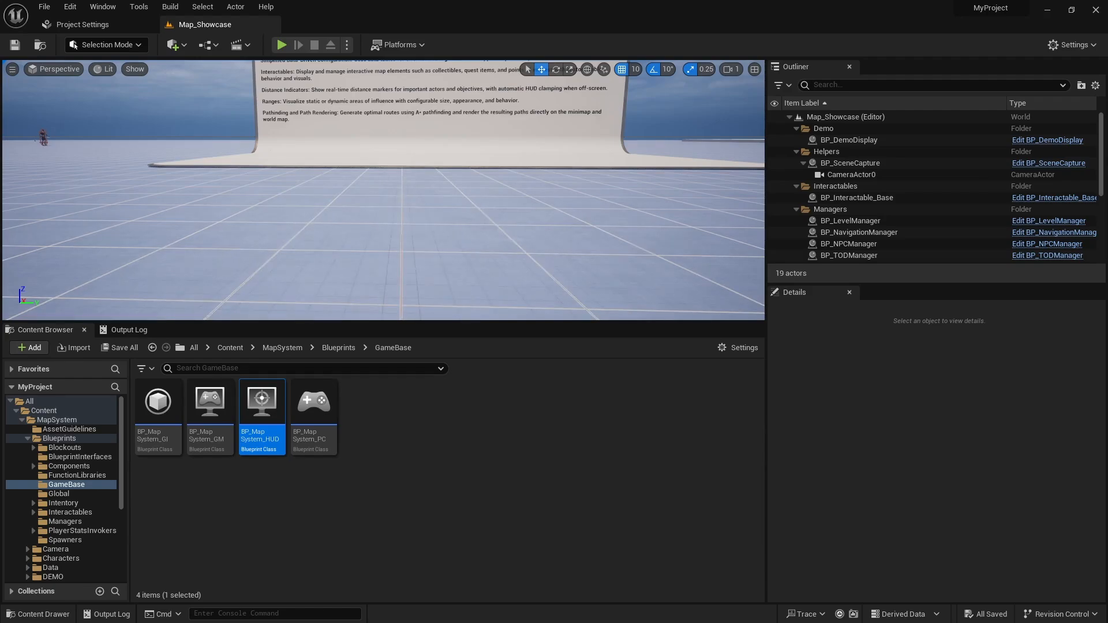
{"action": "double_click", "coordinate": [262, 406]}
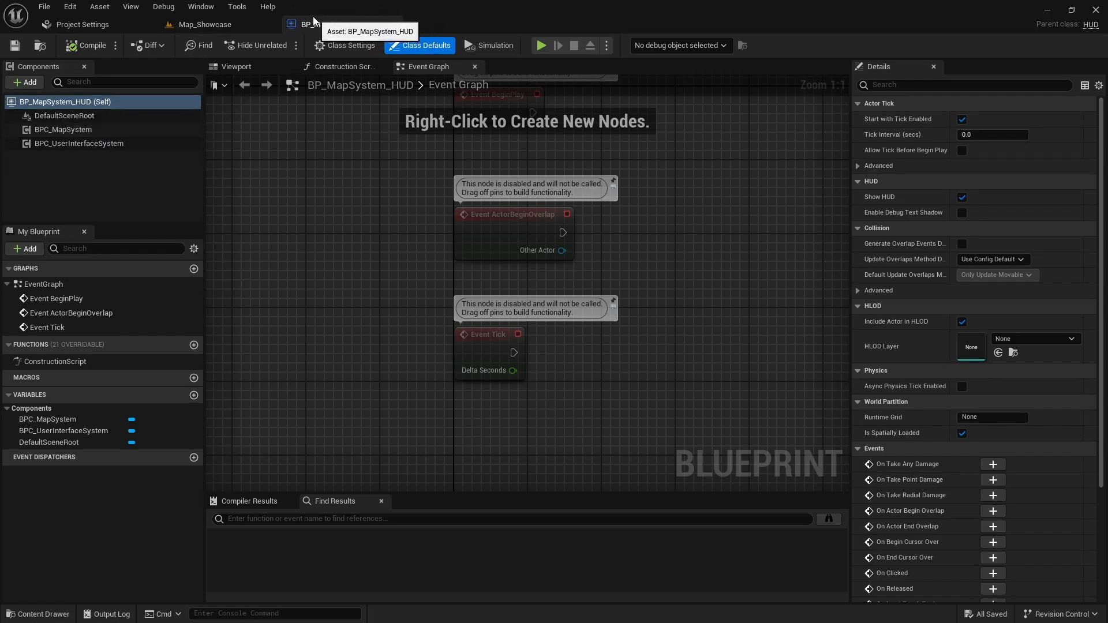
{"action": "left_click", "coordinate": [210, 25]}
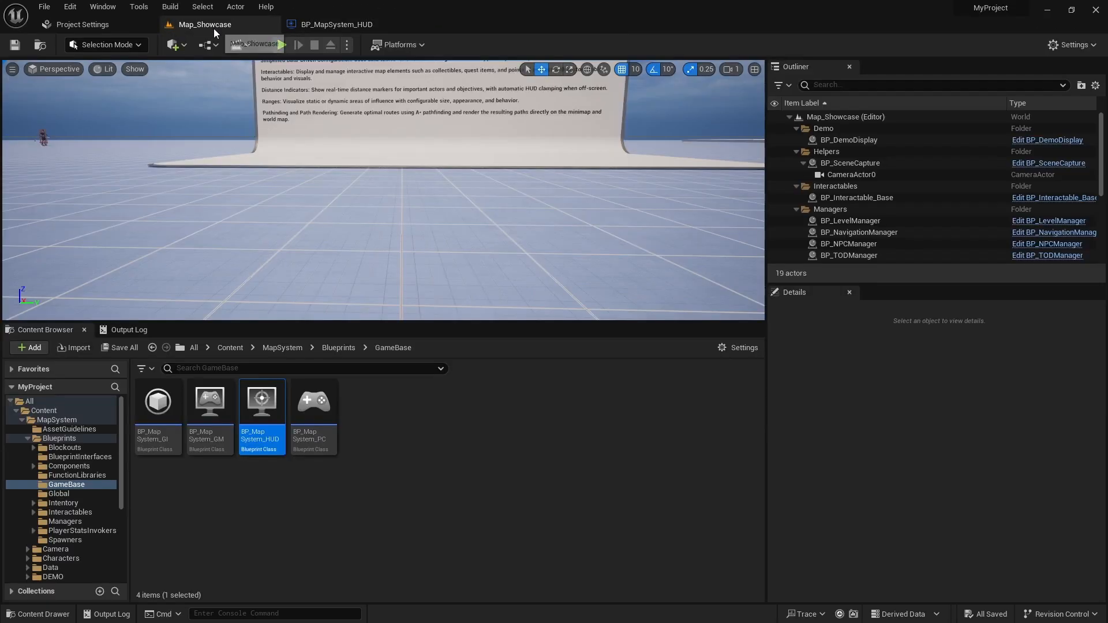
Set the default game mode to BP_MapSystem_GM in the project's Maps & Modes settings.
{"action": "left_click", "coordinate": [70, 7]}
{"action": "left_click", "coordinate": [50, 27]}
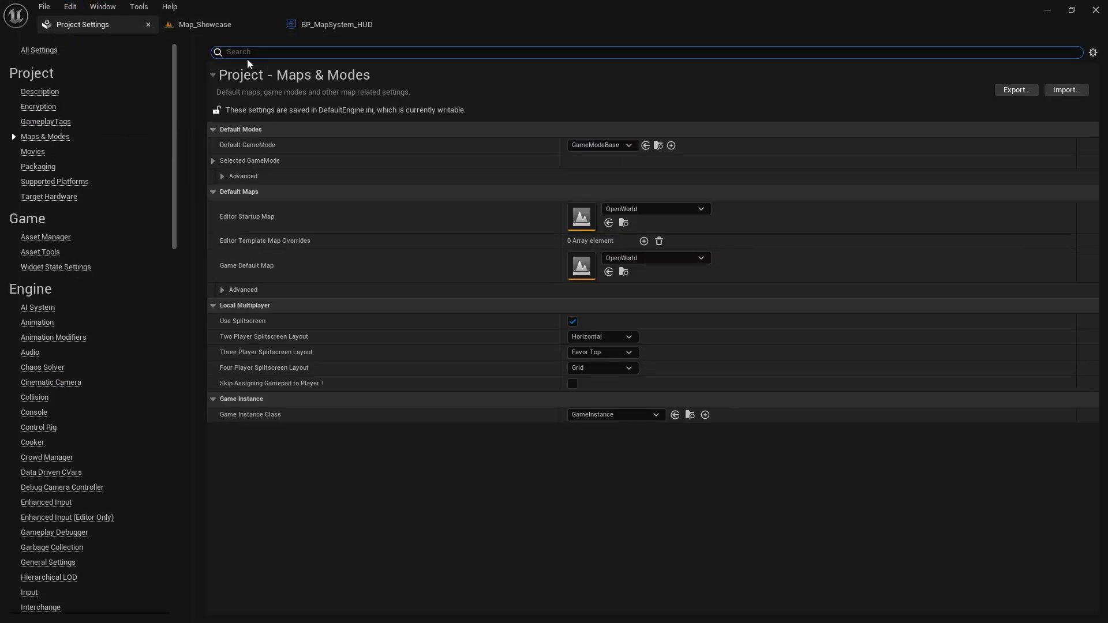
{"action": "left_click", "coordinate": [601, 145]}
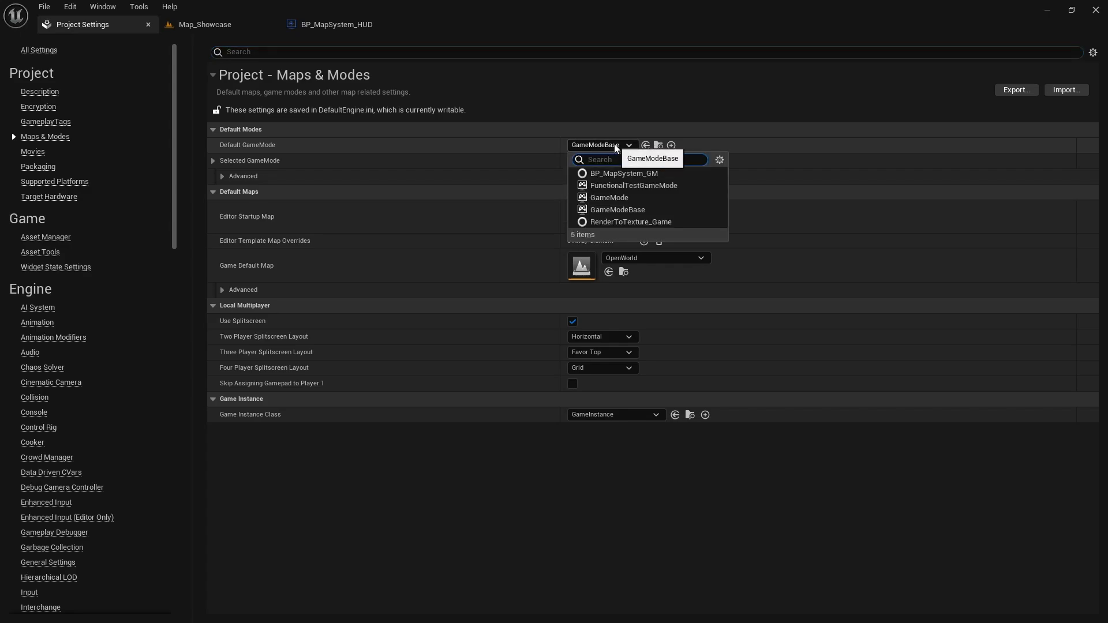
{"action": "left_click", "coordinate": [641, 175]}
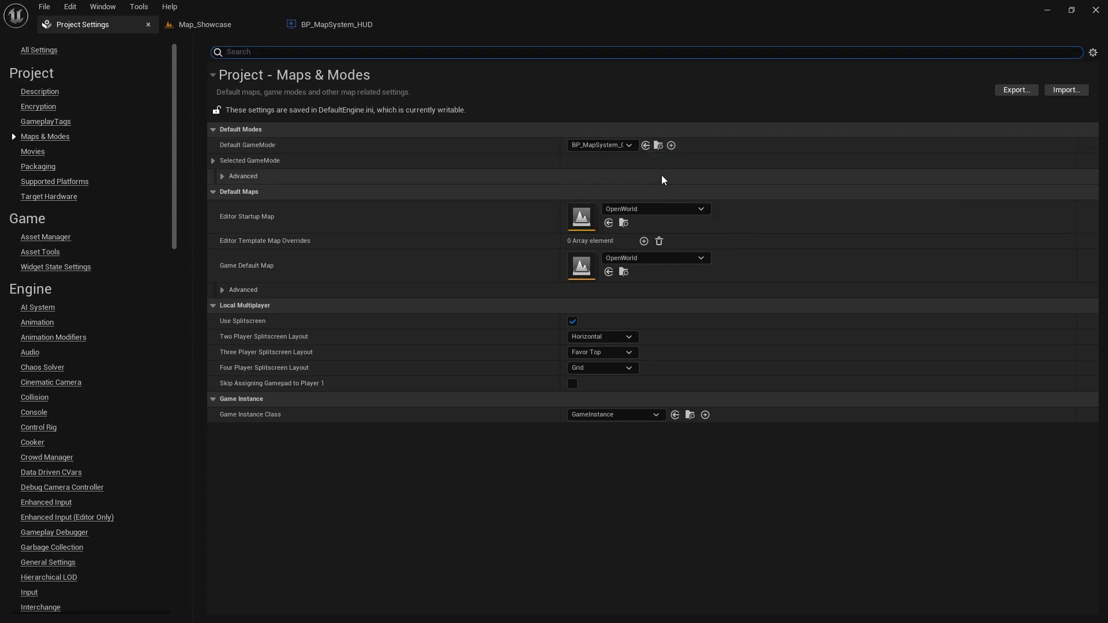
Set both the Editor Startup Map and the Game Default Map to Map_Showcase.
{"action": "left_click", "coordinate": [631, 209]}
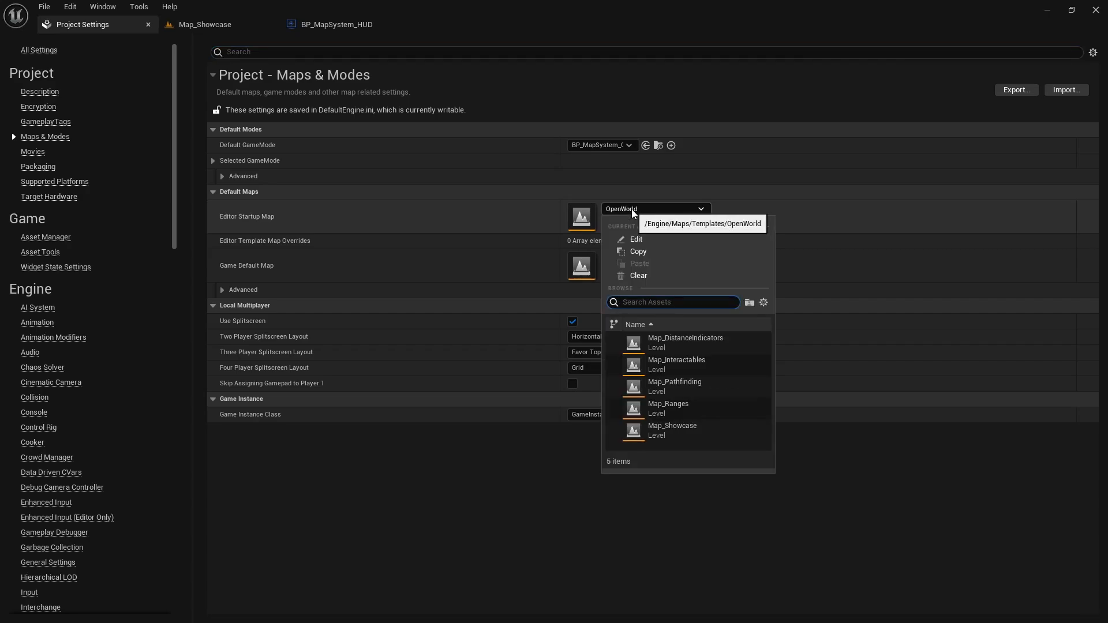
{"action": "left_click", "coordinate": [689, 430]}
{"action": "left_click", "coordinate": [642, 259]}
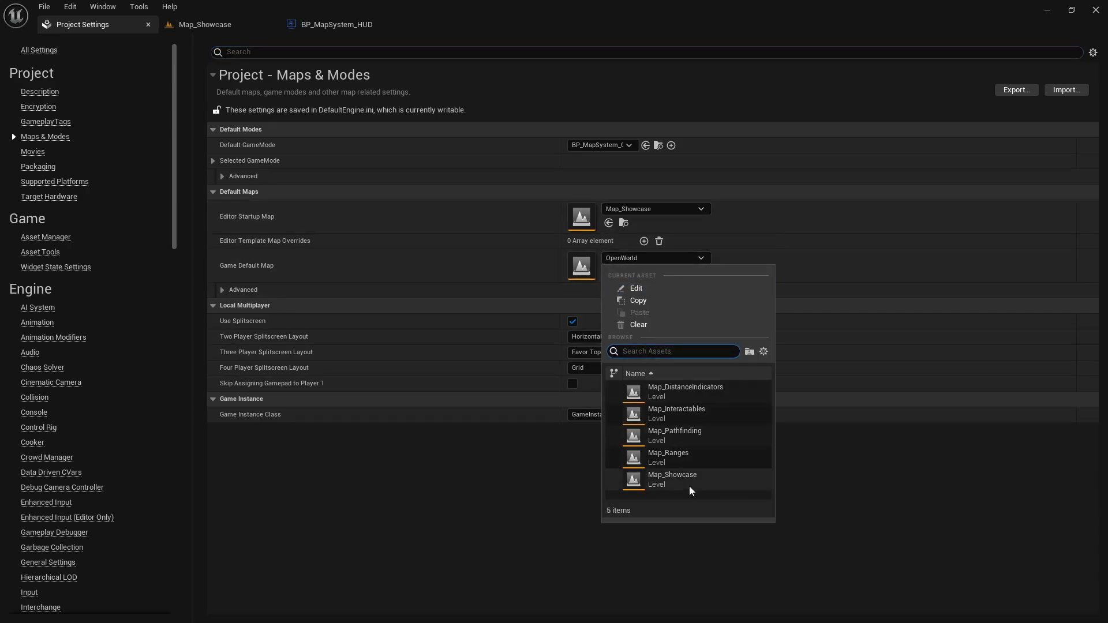
{"action": "left_click", "coordinate": [689, 486]}
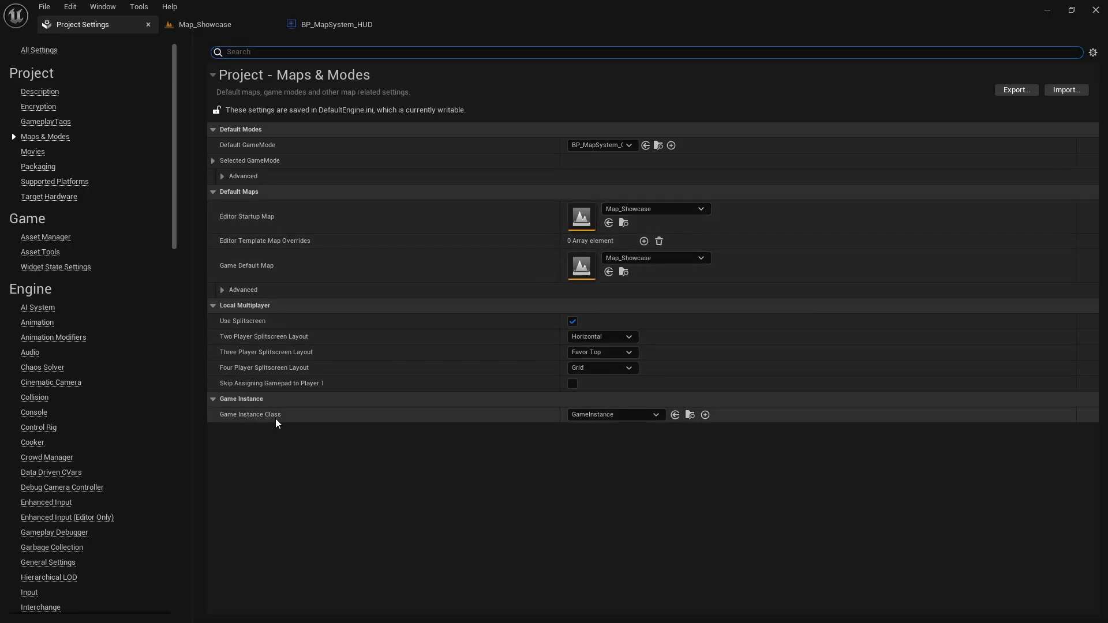
Set the Game Instance Class to BP_MapSystem_GI, save everything, and return to the Map_Showcase level.
{"action": "left_click", "coordinate": [627, 416]}
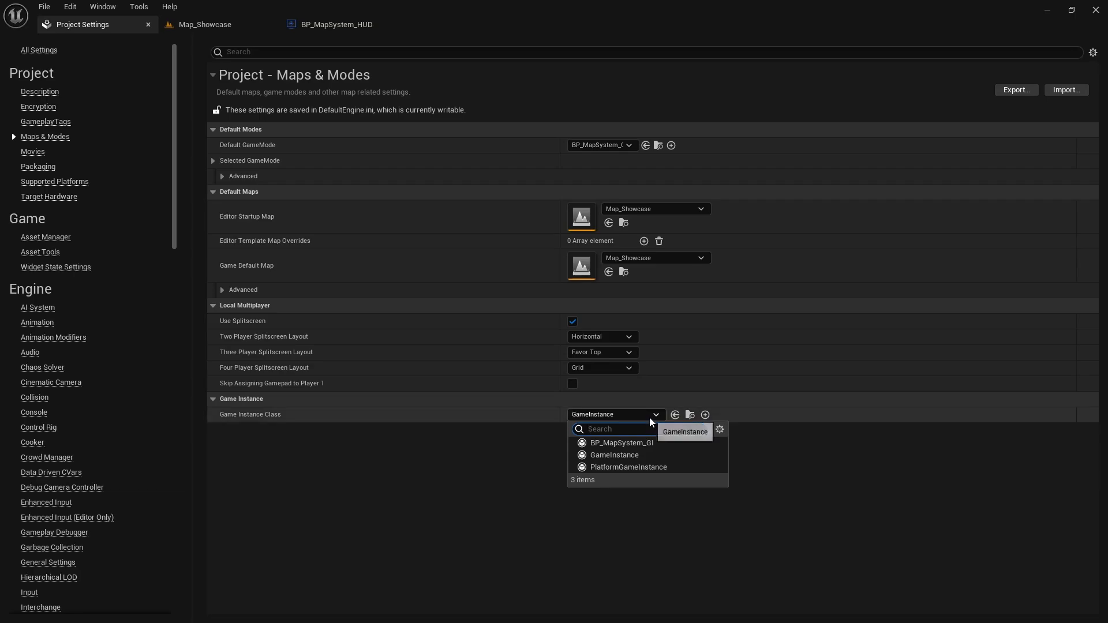
{"action": "left_click", "coordinate": [662, 442]}
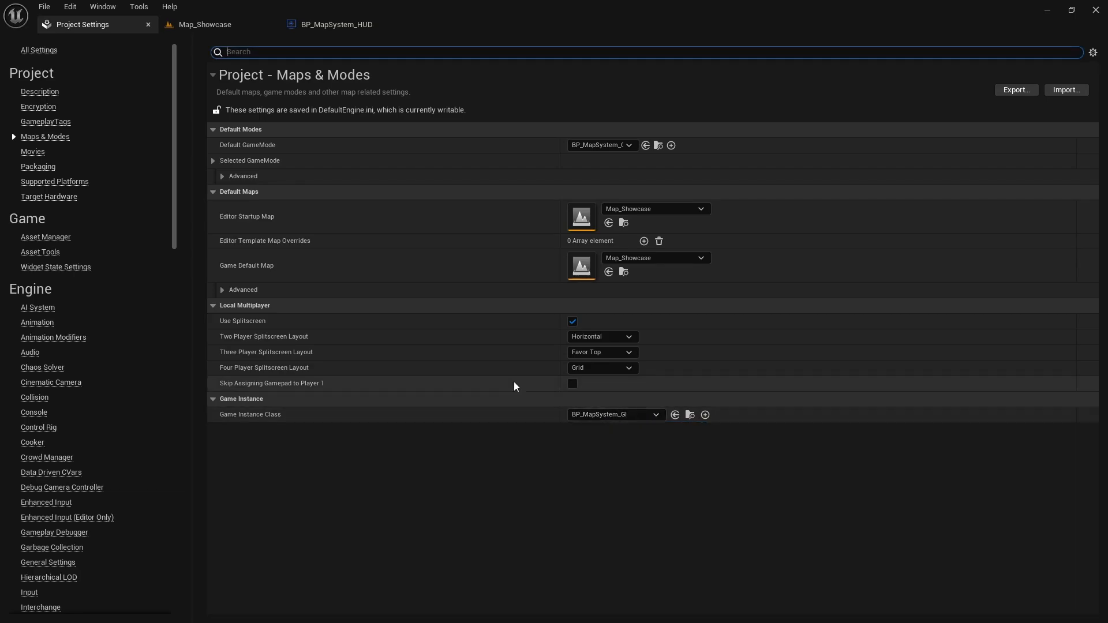
{"action": "left_click", "coordinate": [43, 8]}
{"action": "left_click", "coordinate": [86, 50]}
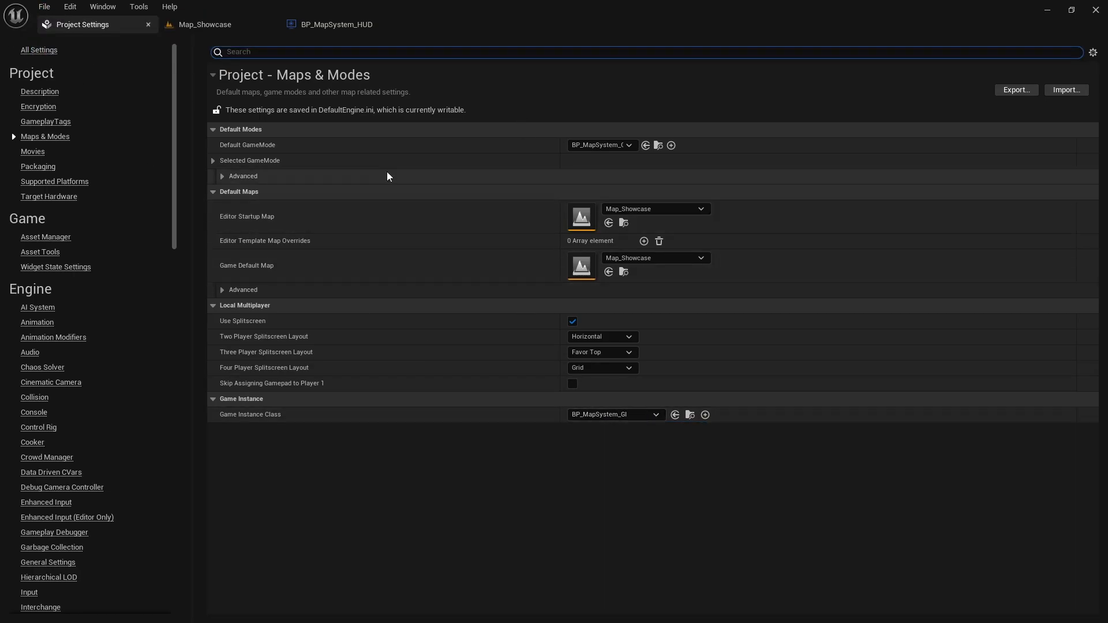
{"action": "left_click", "coordinate": [213, 26]}
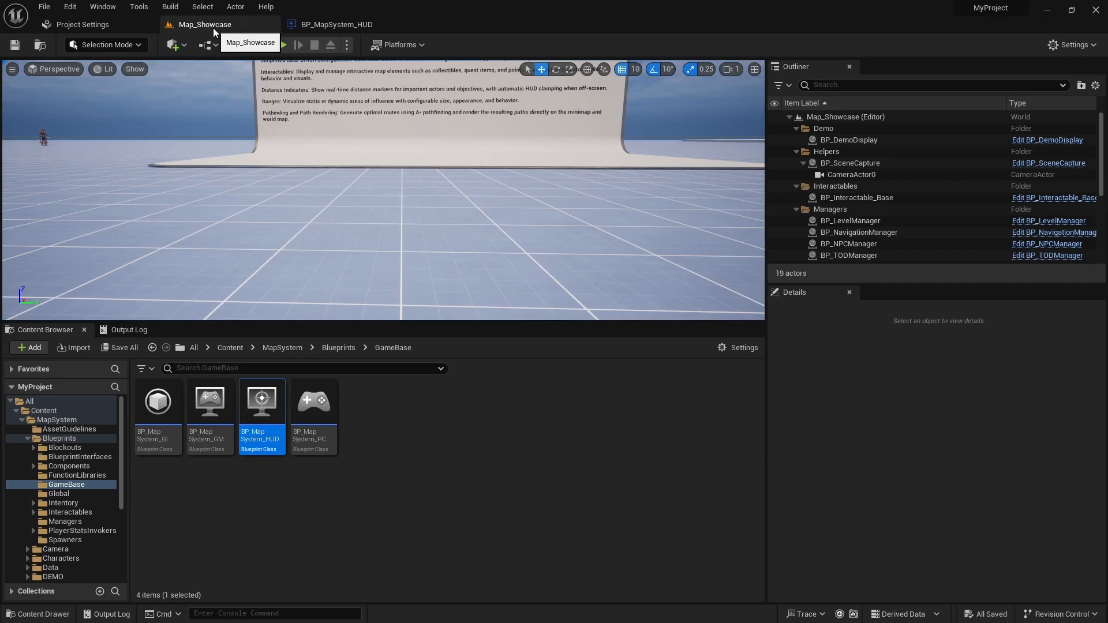
Play-test Map_Showcase in the selected viewport by running the character forward, and stop the session.
{"action": "left_click", "coordinate": [291, 47]}
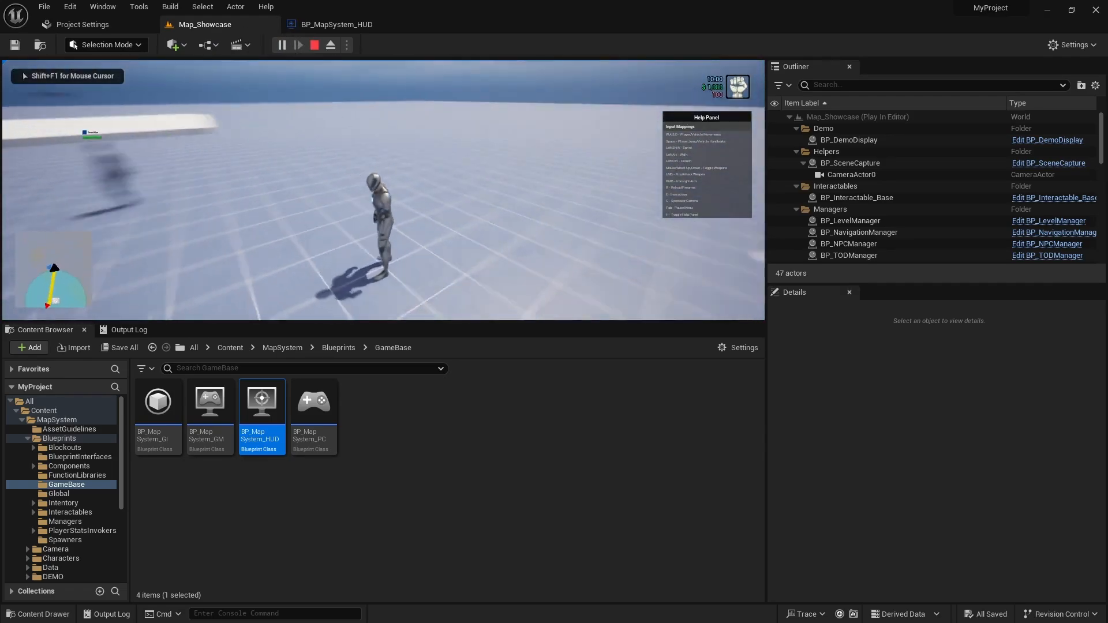
{"action": "key", "text": "w"}
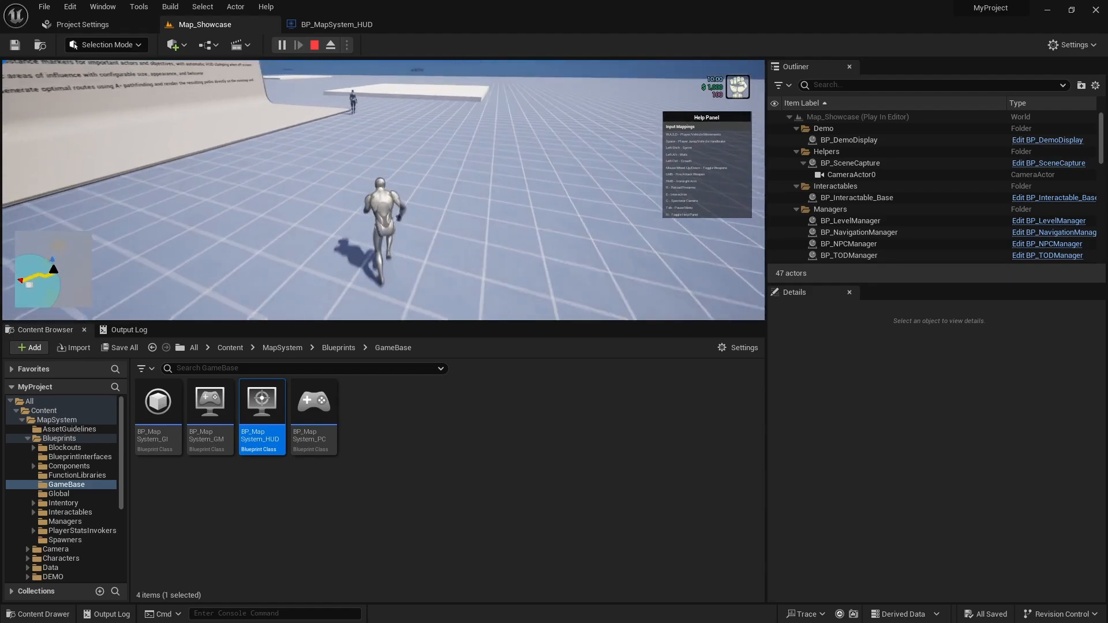
{"action": "key", "text": "Escape"}
Play the level in a new editor window, maximize that window, and resume the game from its pause menu.
{"action": "left_click", "coordinate": [346, 45]}
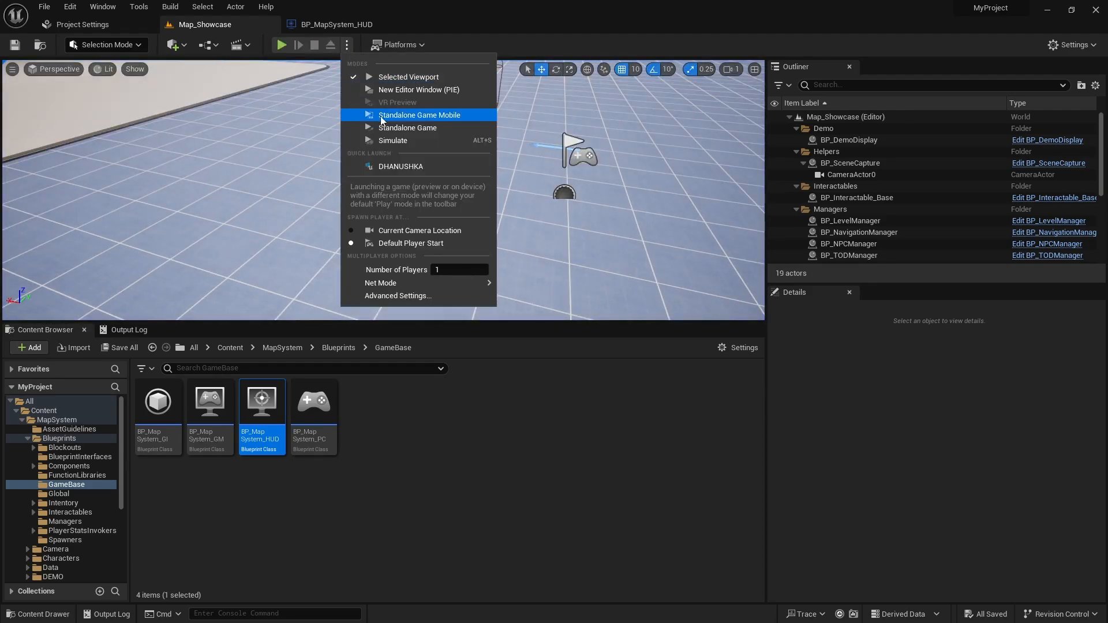
{"action": "left_click", "coordinate": [387, 93]}
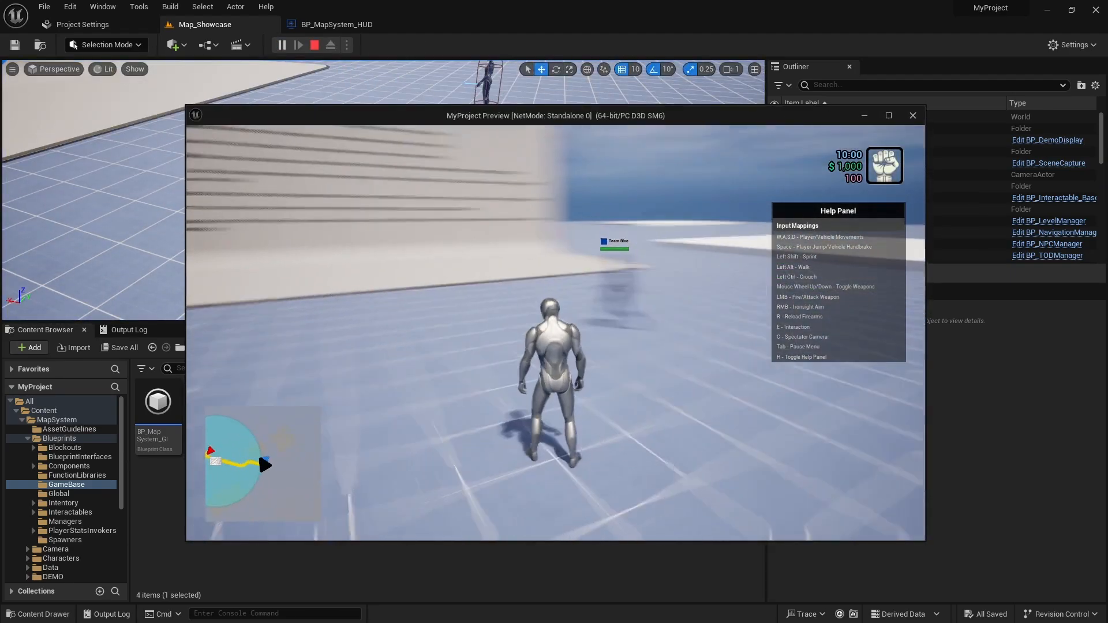
{"action": "key", "text": "Tab"}
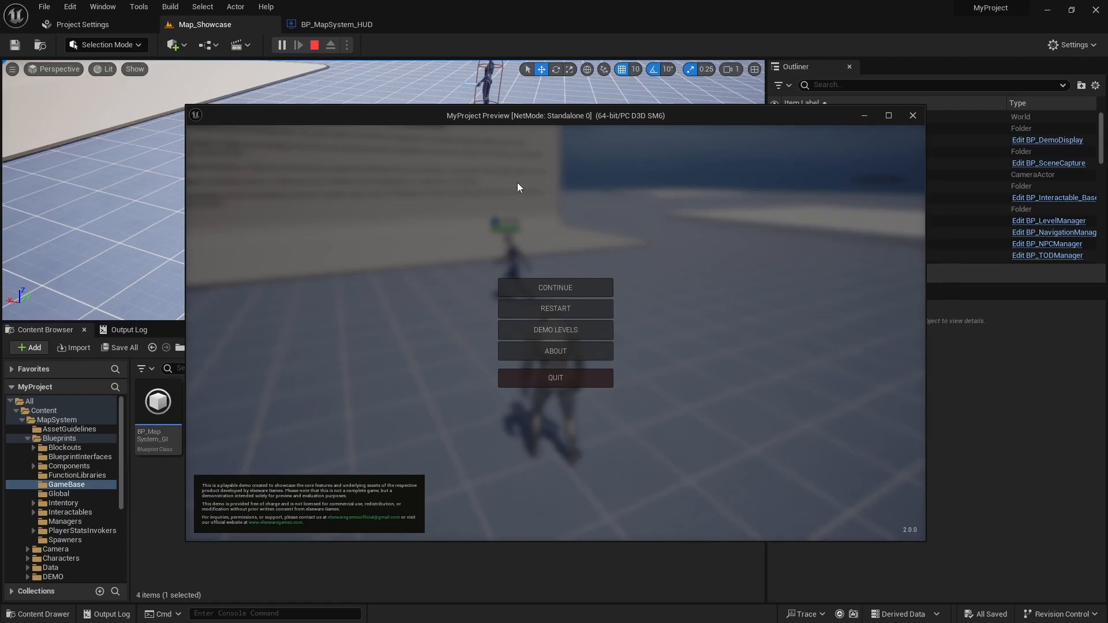
{"action": "double_click", "coordinate": [550, 115]}
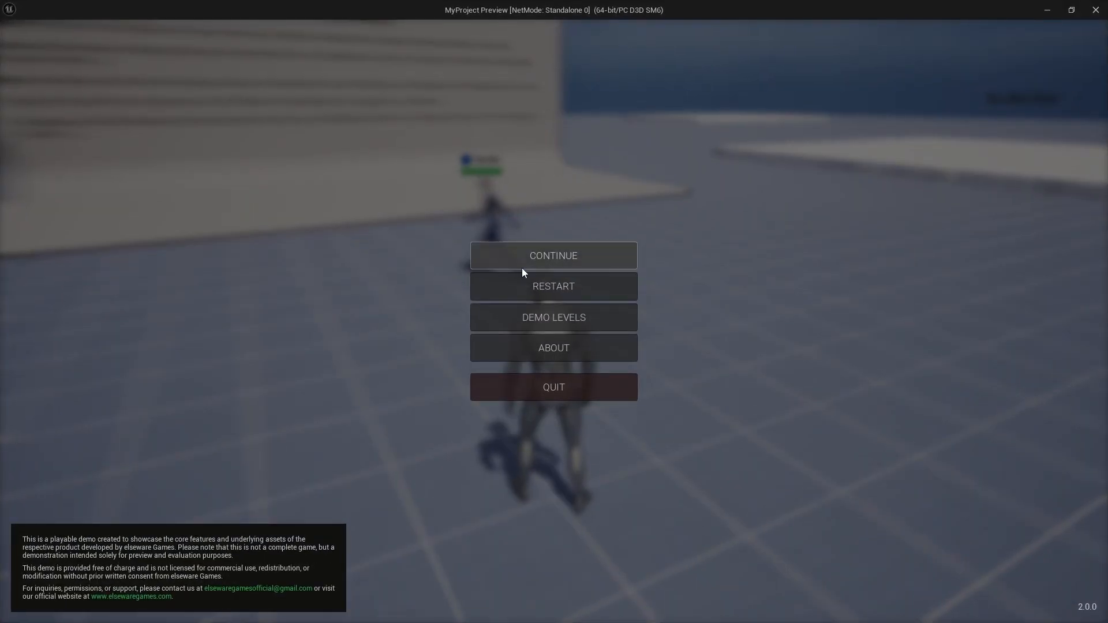
{"action": "left_click", "coordinate": [571, 262]}
Open the Demo Levels list from the pause menu and examine the Interactables, Distance Indicators, Ranges and Pathfinding entries.
{"action": "key", "text": "Tab"}
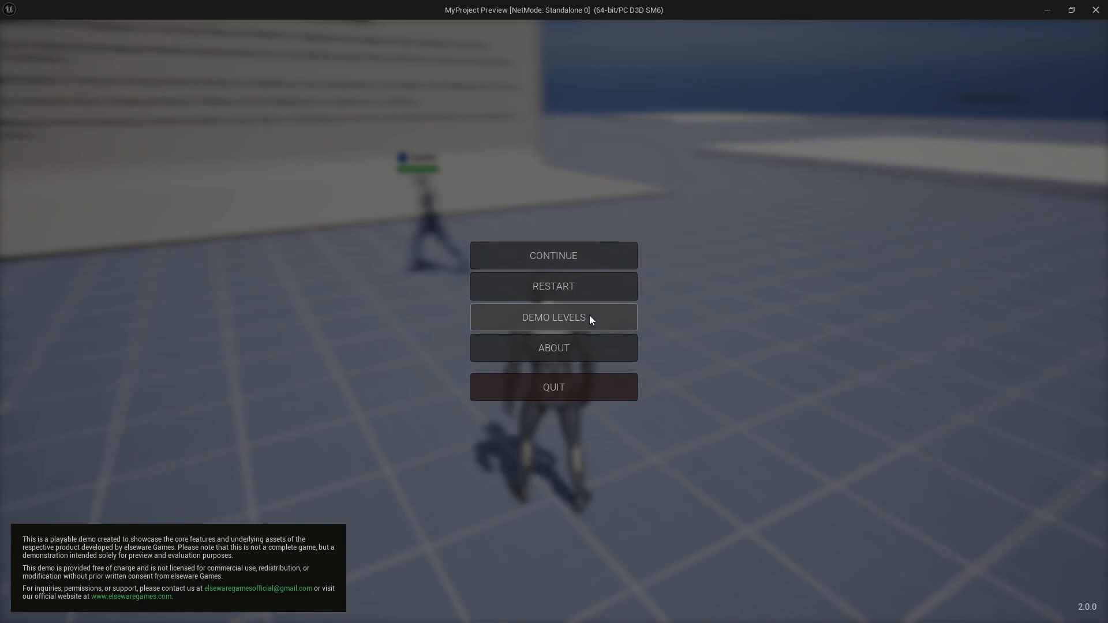
{"action": "left_click", "coordinate": [617, 321]}
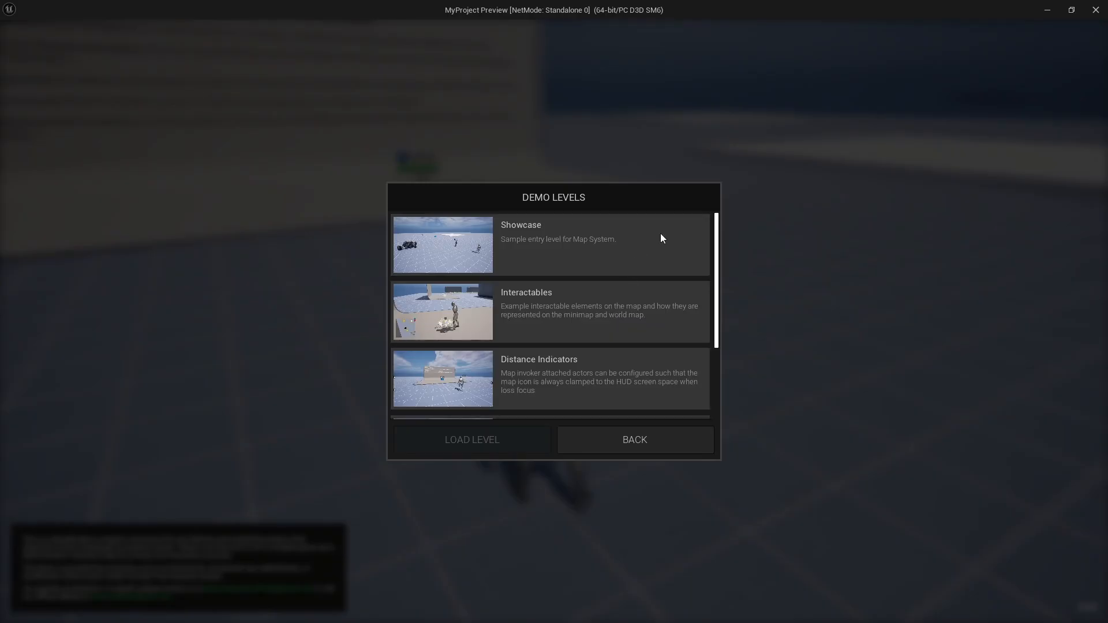
{"action": "scroll", "coordinate": [623, 255], "scroll_direction": "down", "scroll_amount": 3}
{"action": "scroll", "coordinate": [628, 250], "scroll_direction": "up", "scroll_amount": 3}
{"action": "left_click", "coordinate": [566, 311]}
{"action": "scroll", "coordinate": [588, 321], "scroll_direction": "down", "scroll_amount": 1}
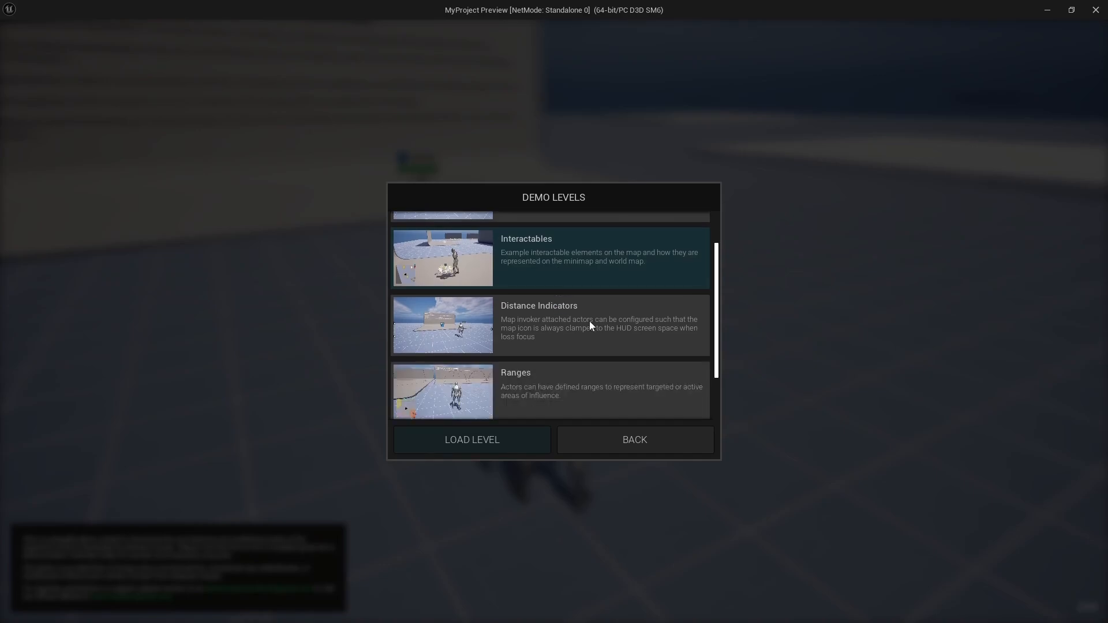
{"action": "left_click", "coordinate": [590, 321]}
{"action": "scroll", "coordinate": [614, 333], "scroll_direction": "down", "scroll_amount": 1}
{"action": "scroll", "coordinate": [600, 300], "scroll_direction": "down", "scroll_amount": 1}
{"action": "left_click", "coordinate": [600, 317]}
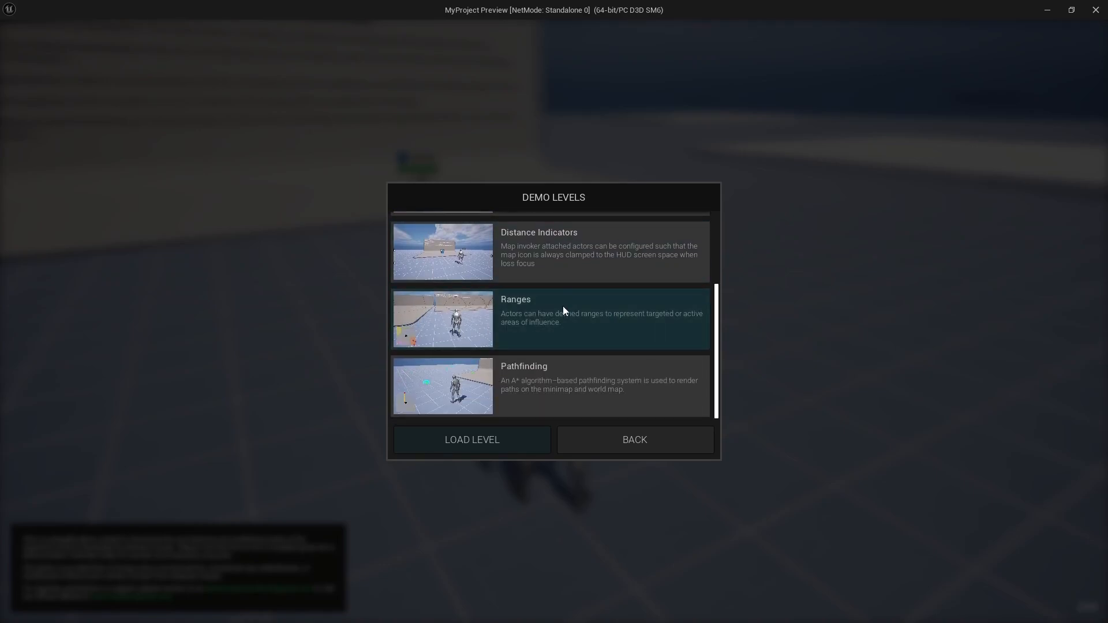
{"action": "left_click", "coordinate": [582, 372]}
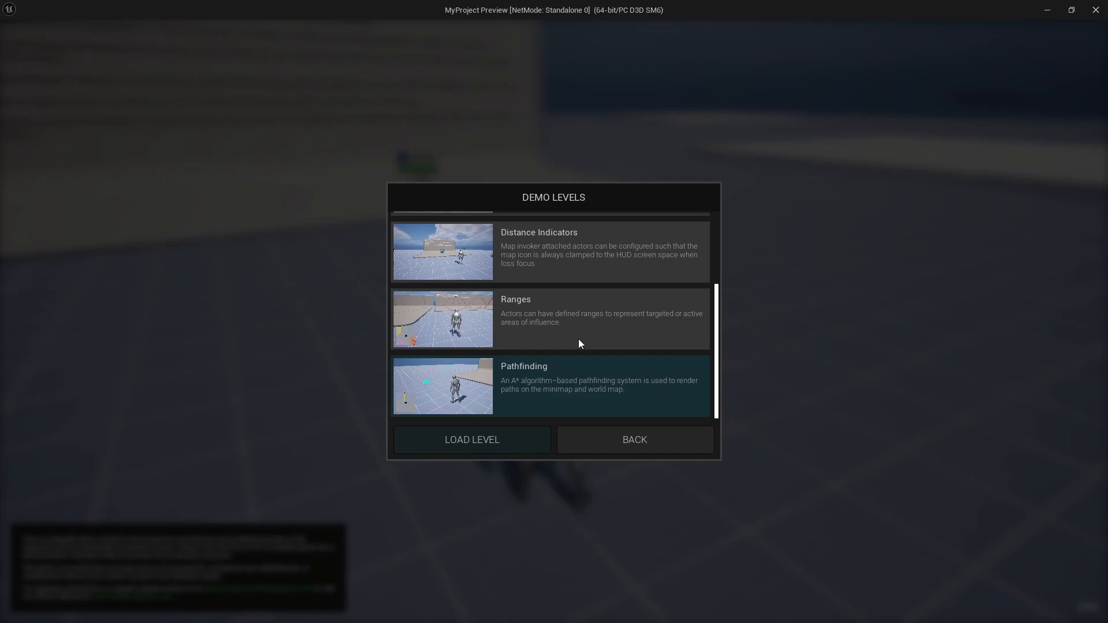
{"action": "scroll", "coordinate": [579, 339], "scroll_direction": "up", "scroll_amount": 3}
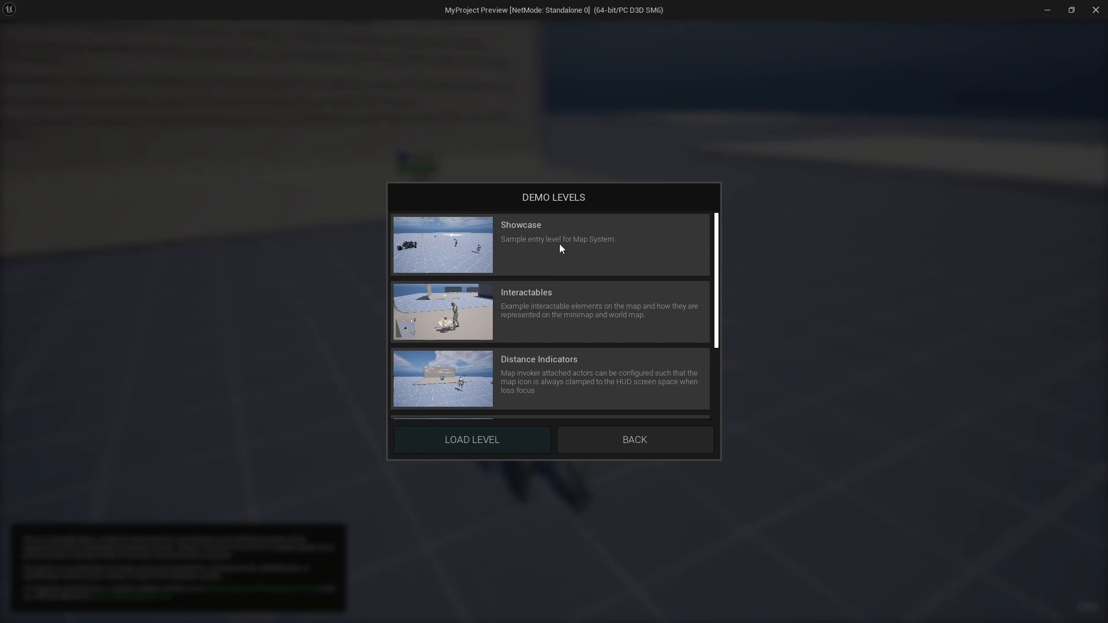
Go through the listed demo levels once more and return to the pause menu without loading one.
{"action": "left_click", "coordinate": [563, 359]}
{"action": "scroll", "coordinate": [565, 354], "scroll_direction": "down", "scroll_amount": 3}
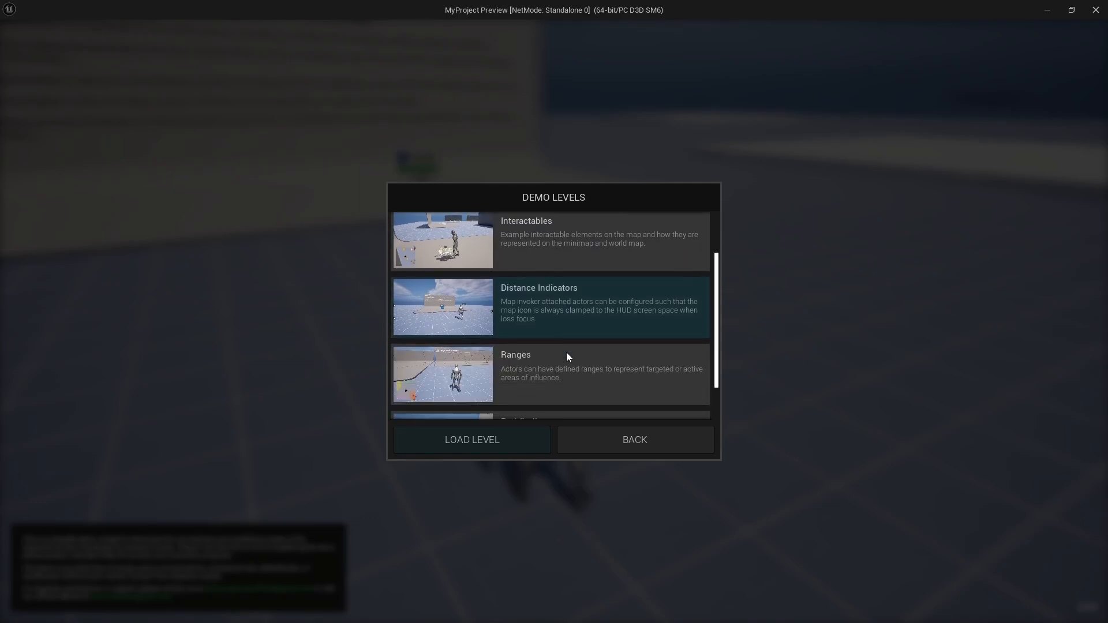
{"action": "scroll", "coordinate": [566, 341], "scroll_direction": "down", "scroll_amount": 1}
{"action": "left_click", "coordinate": [566, 329]}
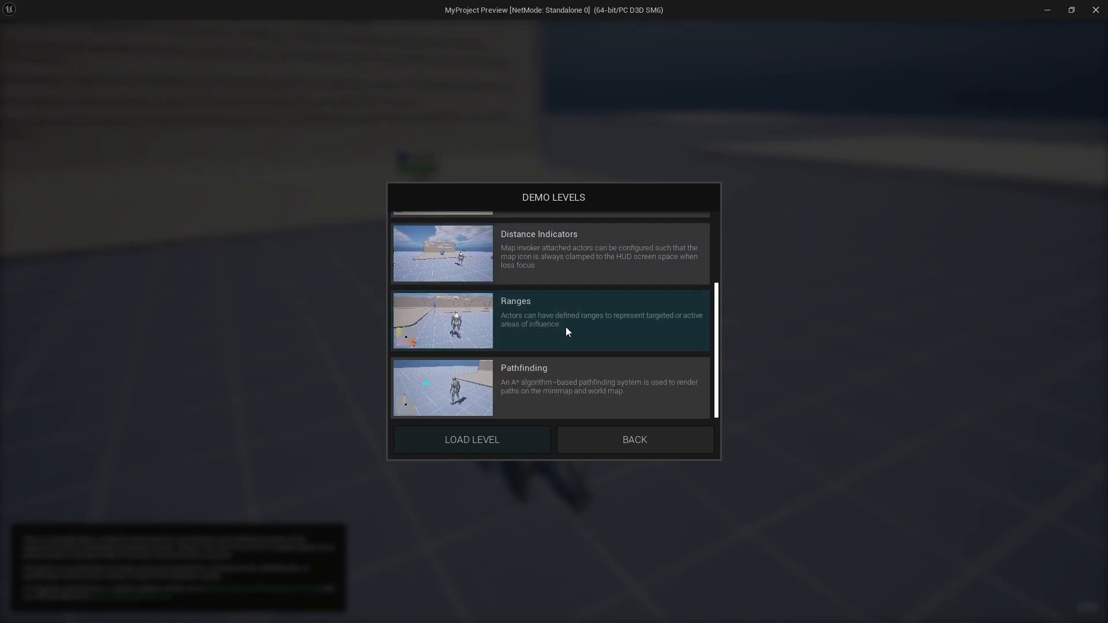
{"action": "left_click", "coordinate": [569, 375]}
{"action": "scroll", "coordinate": [548, 329], "scroll_direction": "up", "scroll_amount": 3}
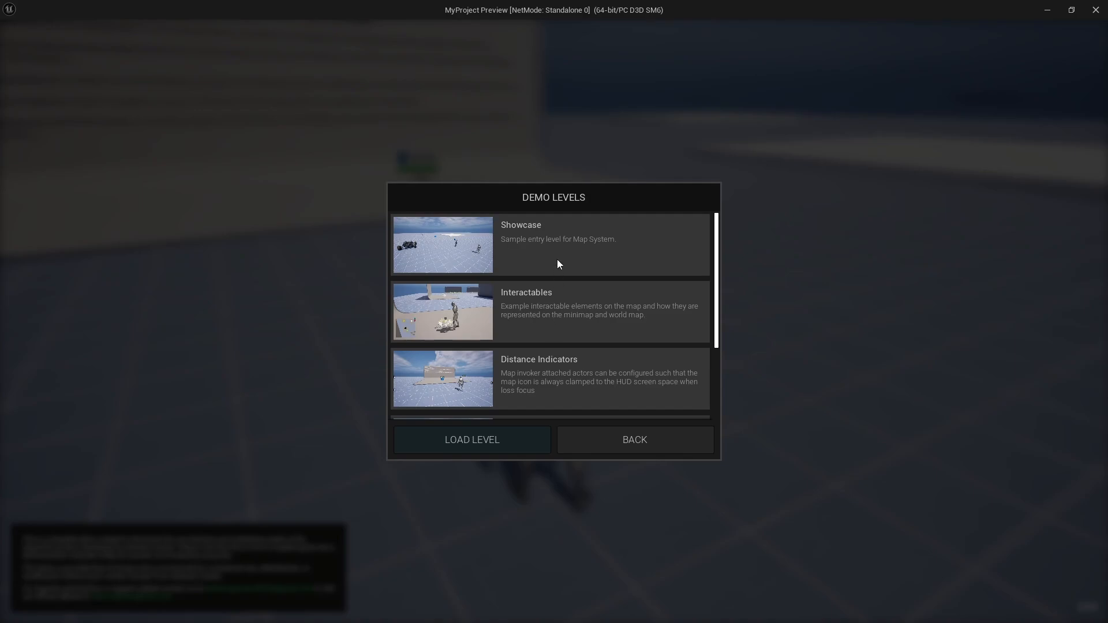
{"action": "left_click", "coordinate": [563, 300]}
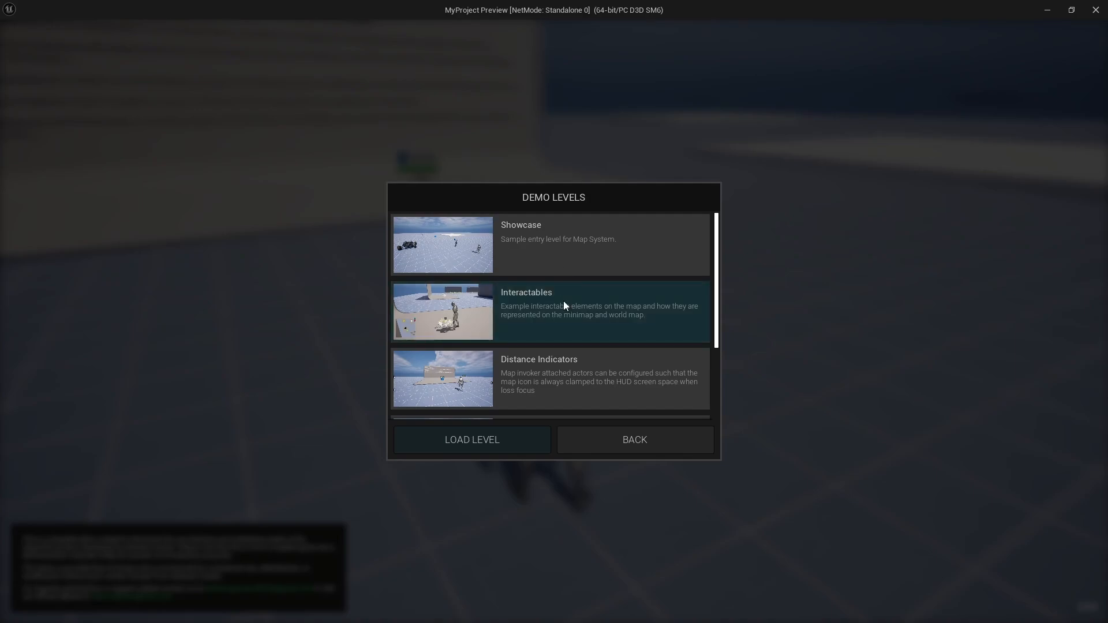
{"action": "left_click", "coordinate": [568, 358]}
{"action": "scroll", "coordinate": [568, 353], "scroll_direction": "down", "scroll_amount": 1}
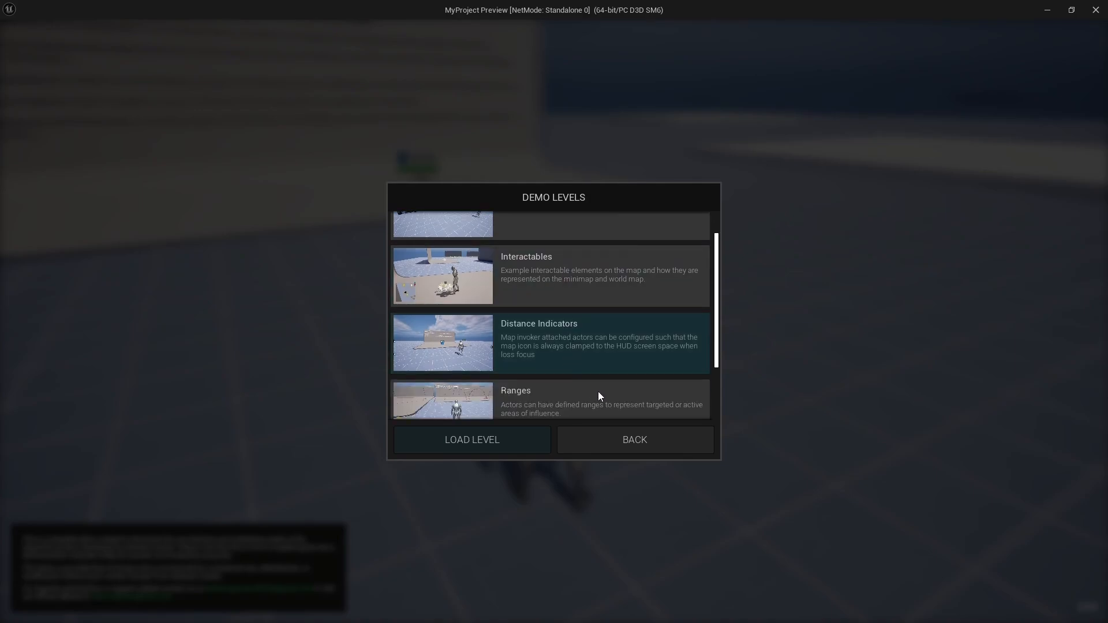
{"action": "scroll", "coordinate": [594, 352], "scroll_direction": "down", "scroll_amount": 1}
{"action": "left_click", "coordinate": [637, 443]}
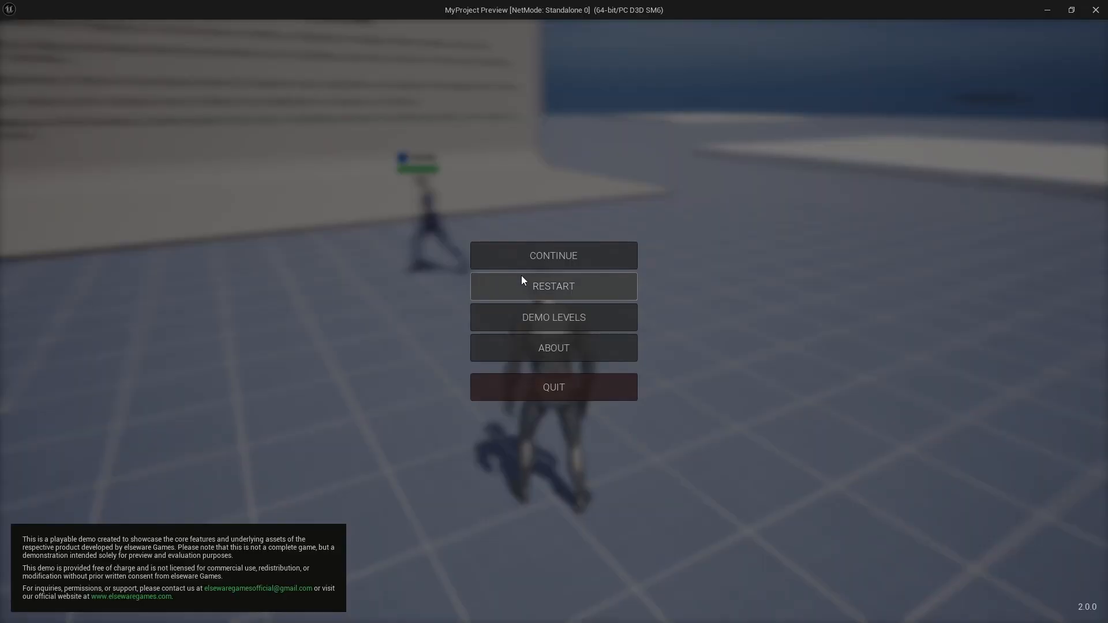
Resume the game, run the armed character around in front of the Map System display board, and end the play session.
{"action": "left_click", "coordinate": [549, 255]}
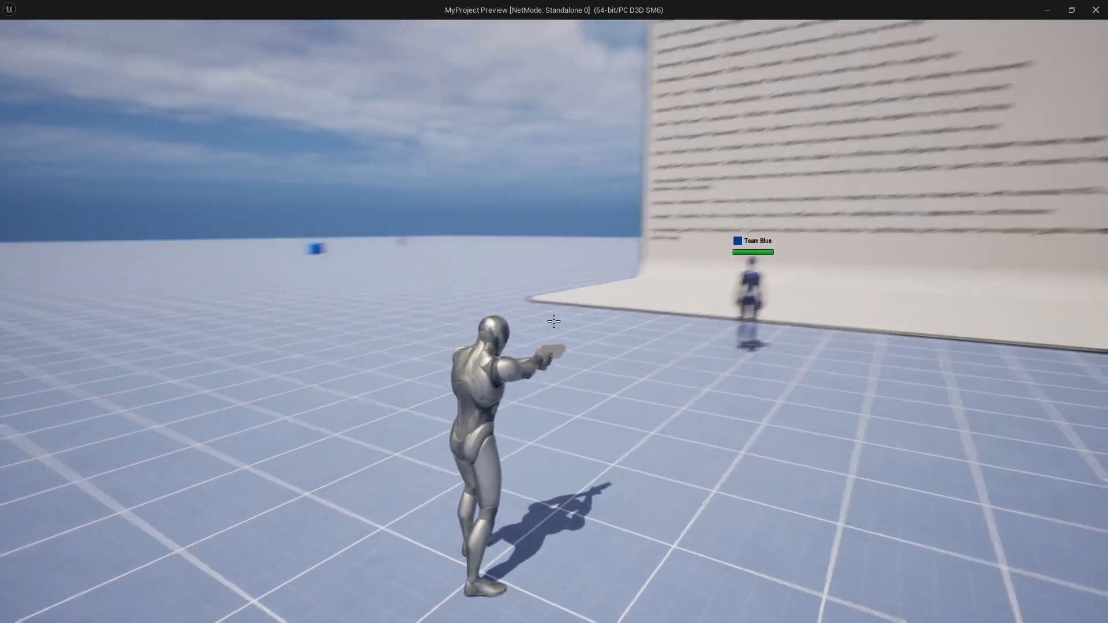
{"action": "key", "text": "w"}
{"action": "key", "text": "a"}
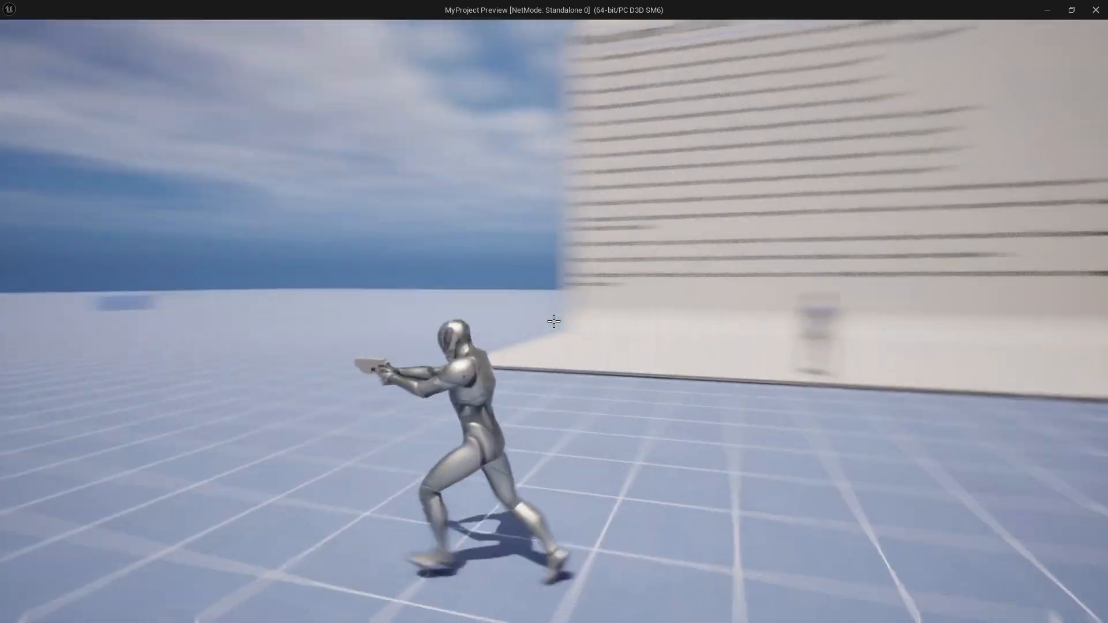
{"action": "key", "text": "s"}
{"action": "key", "text": "a"}
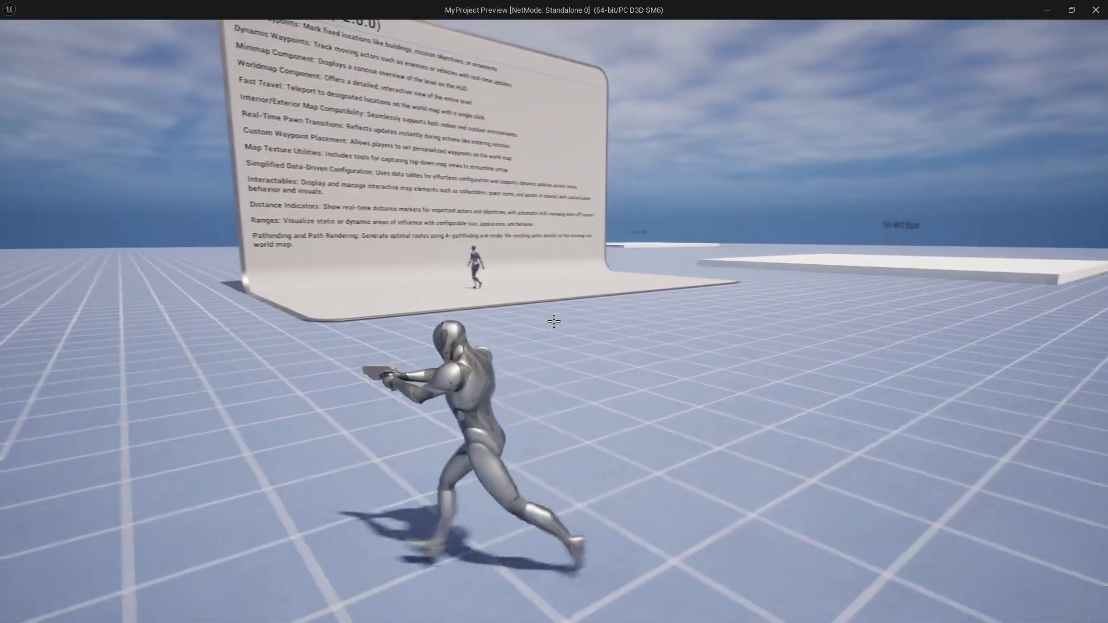
{"action": "key", "text": "w"}
{"action": "key", "text": "d"}
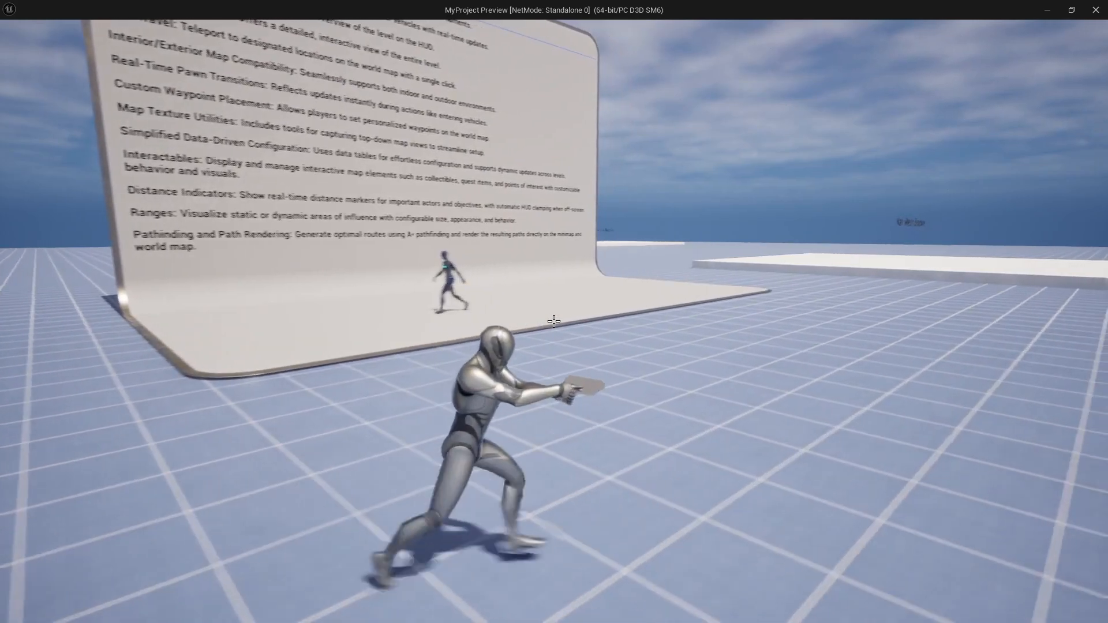
{"action": "key", "text": "w"}
{"action": "key", "text": "d"}
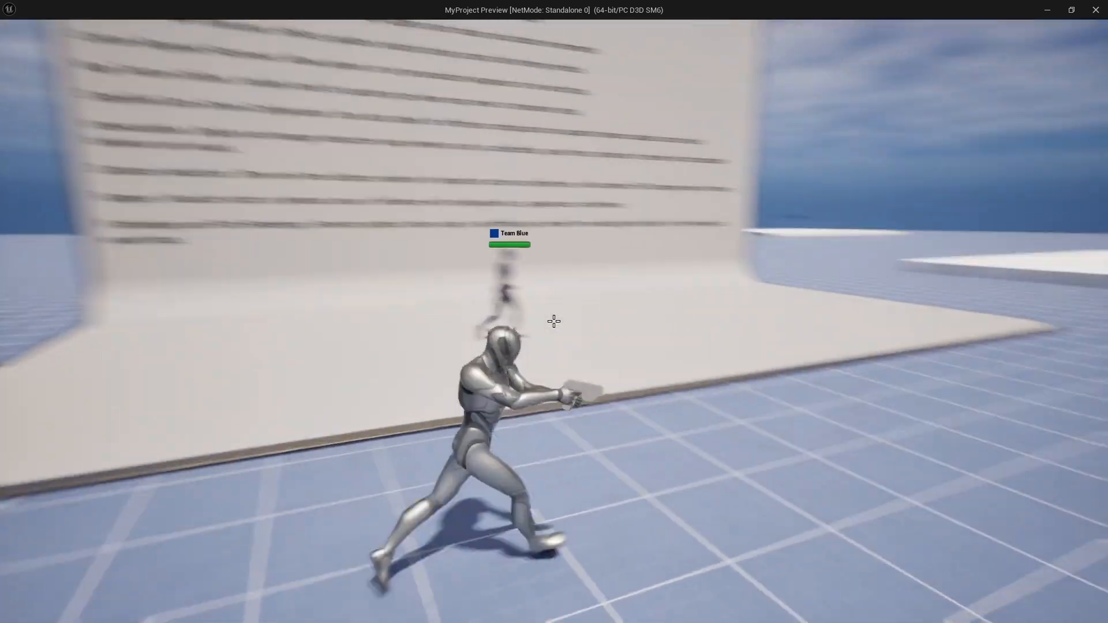
{"action": "key", "text": "w"}
{"action": "key", "text": "d"}
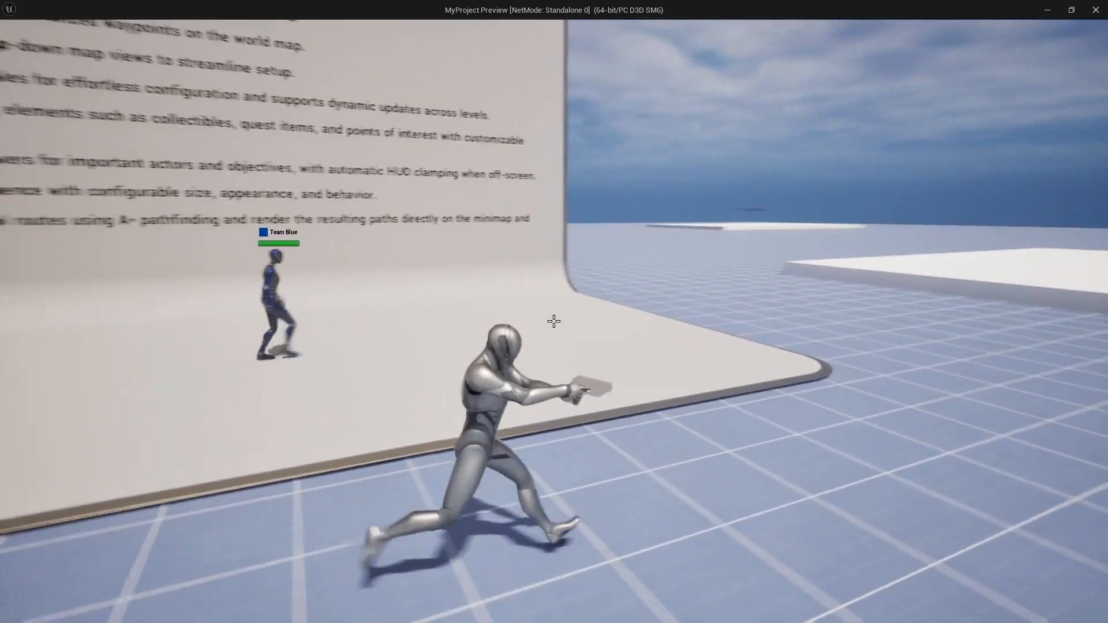
{"action": "key", "text": "s"}
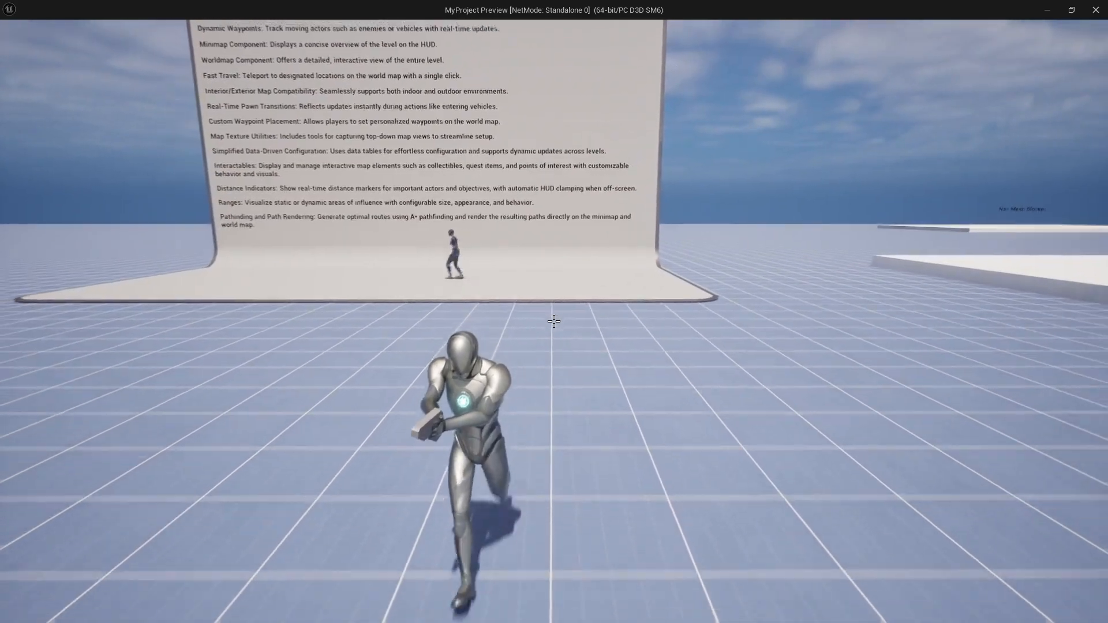
{"action": "key", "text": "s"}
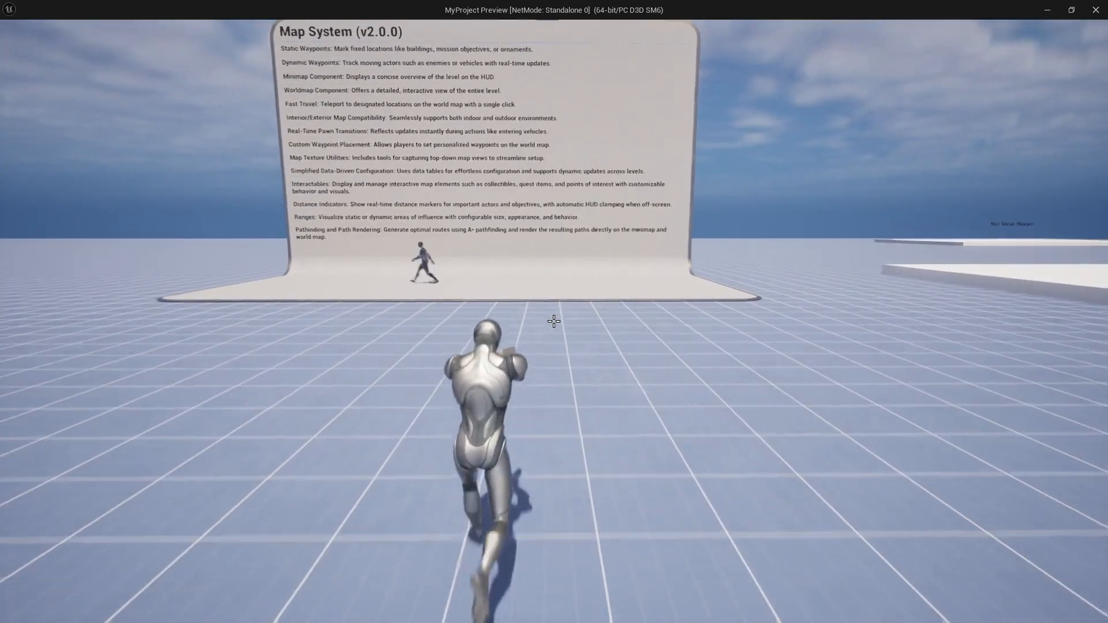
{"action": "key", "text": "a"}
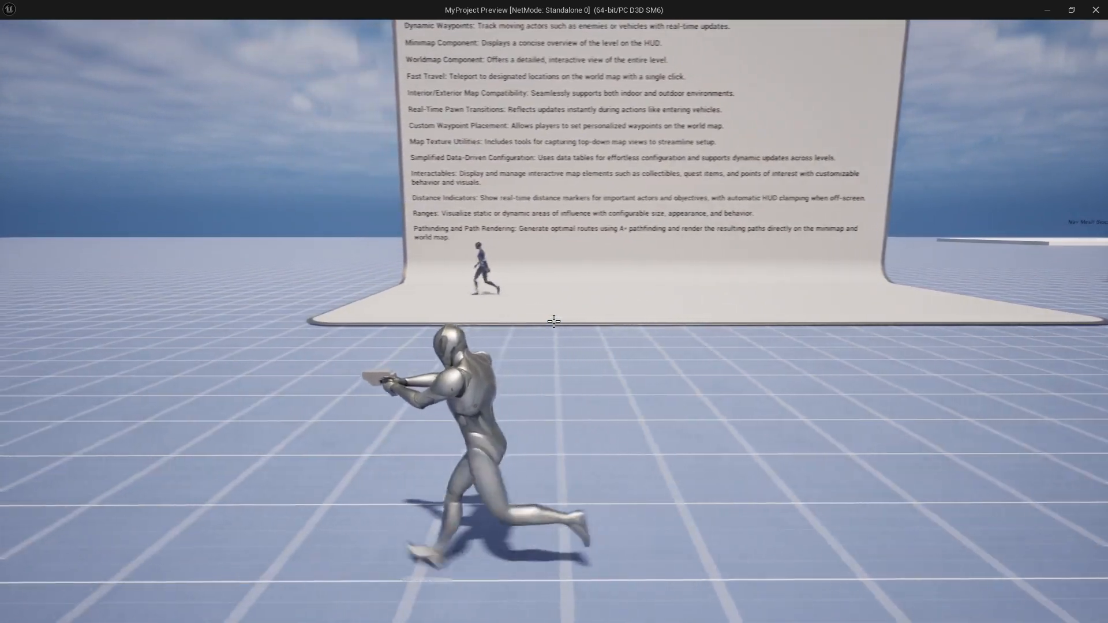
{"action": "key", "text": "w"}
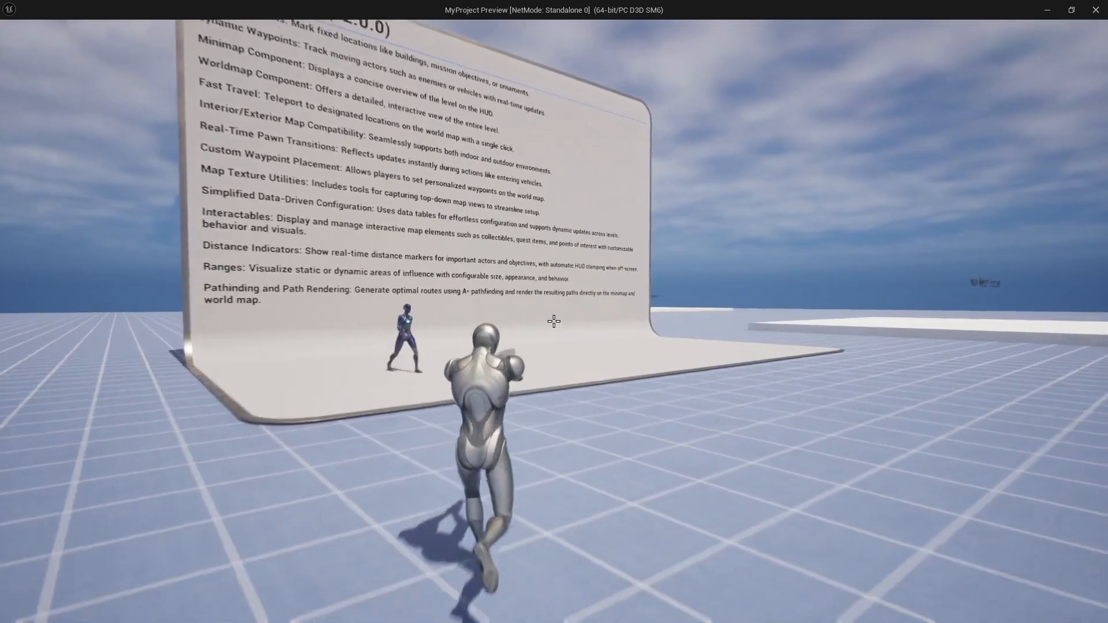
{"action": "key", "text": "d"}
{"action": "key", "text": "s"}
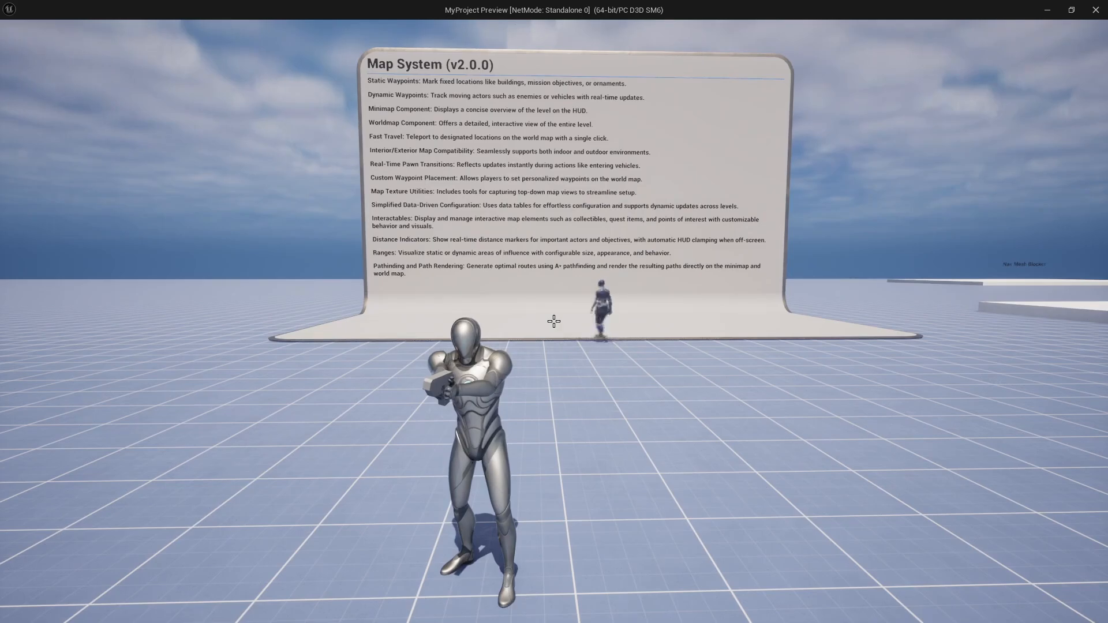
{"action": "key", "text": "Escape"}
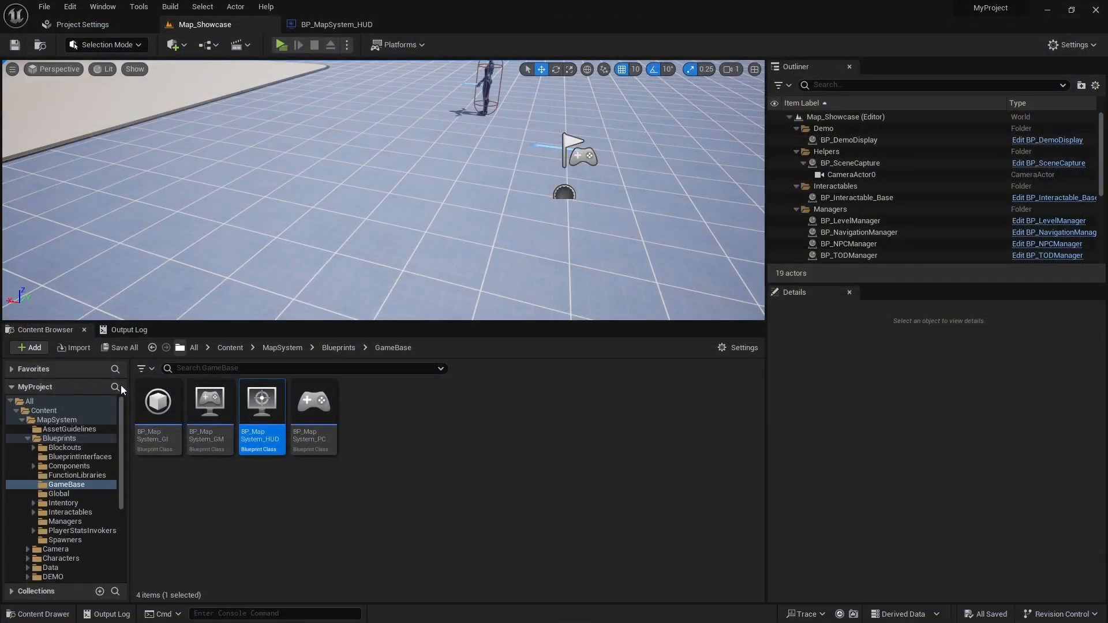